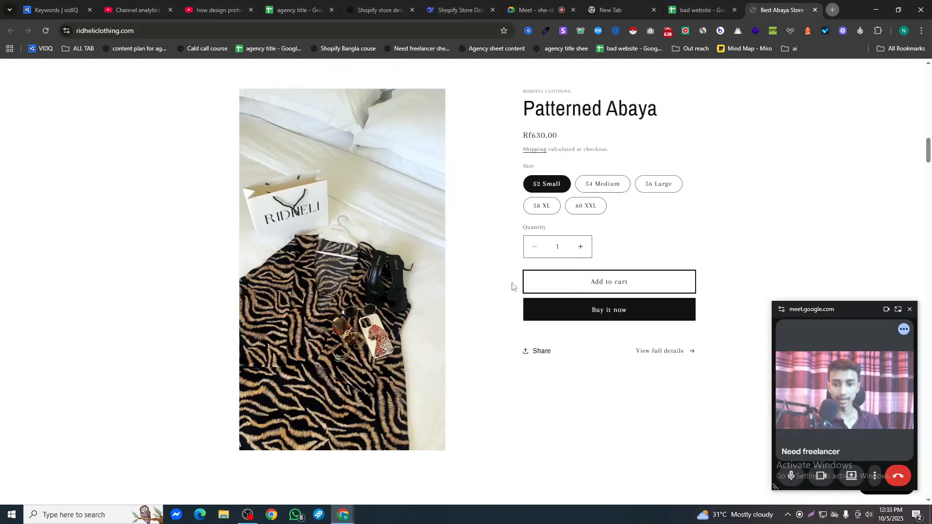
Examine the Ridheli Clothing homepage's layout, from the header and featured products down to the collection and banner sections.
scroll(515, 276, "up", 15)
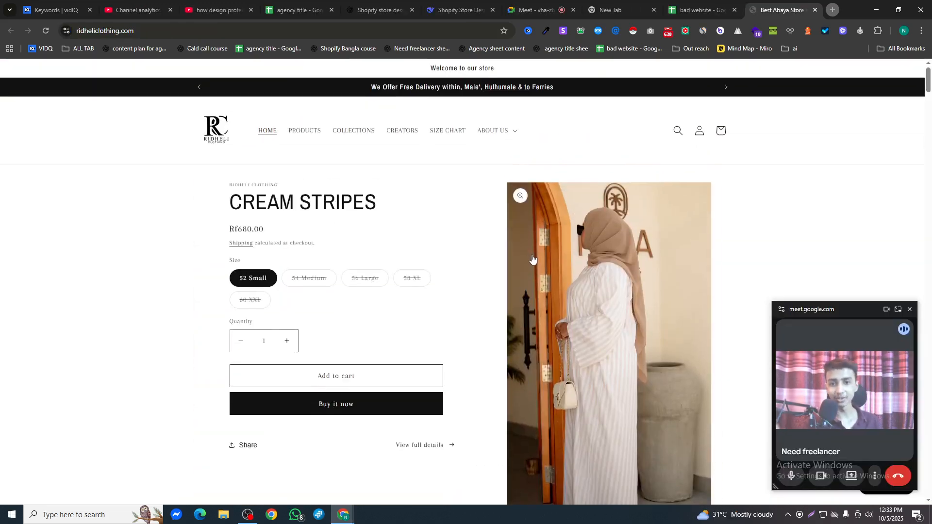
scroll(485, 247, "down", 3)
scroll(357, 228, "up", 3)
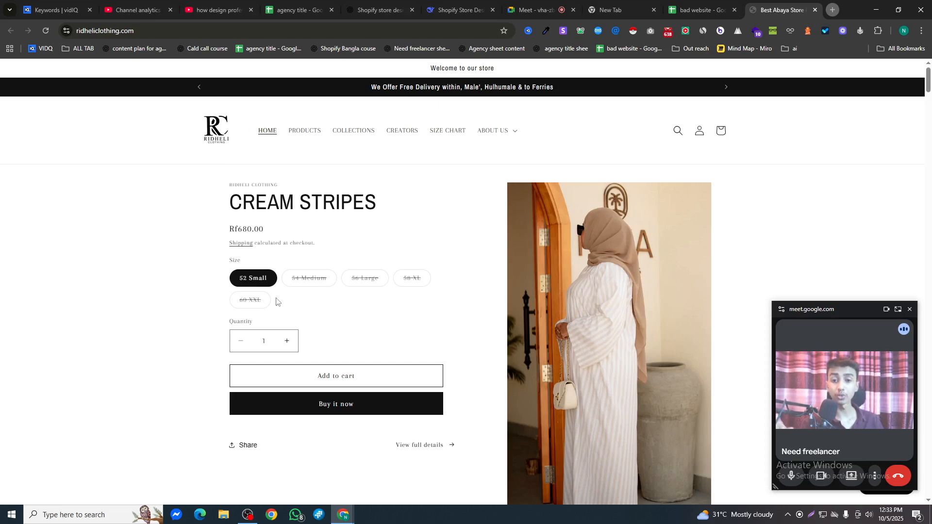
scroll(538, 294, "down", 5)
scroll(624, 319, "down", 7)
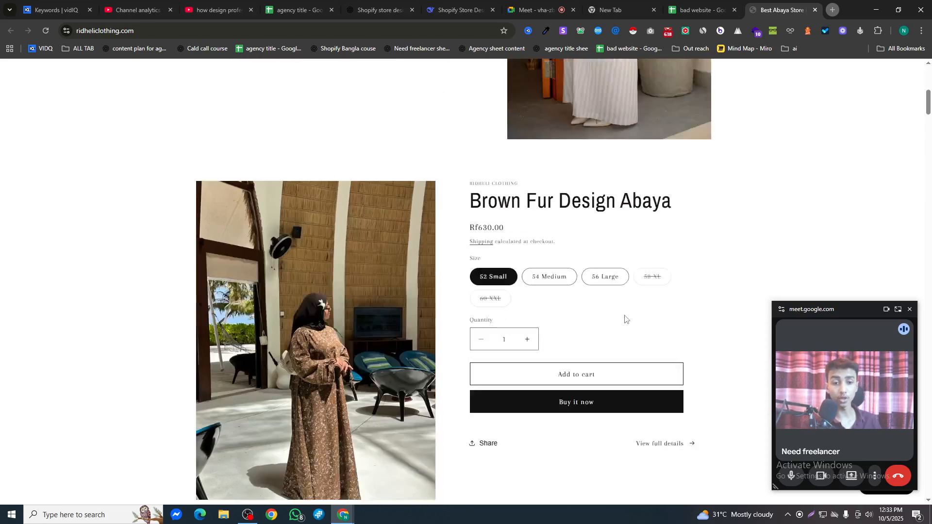
scroll(691, 333, "down", 1)
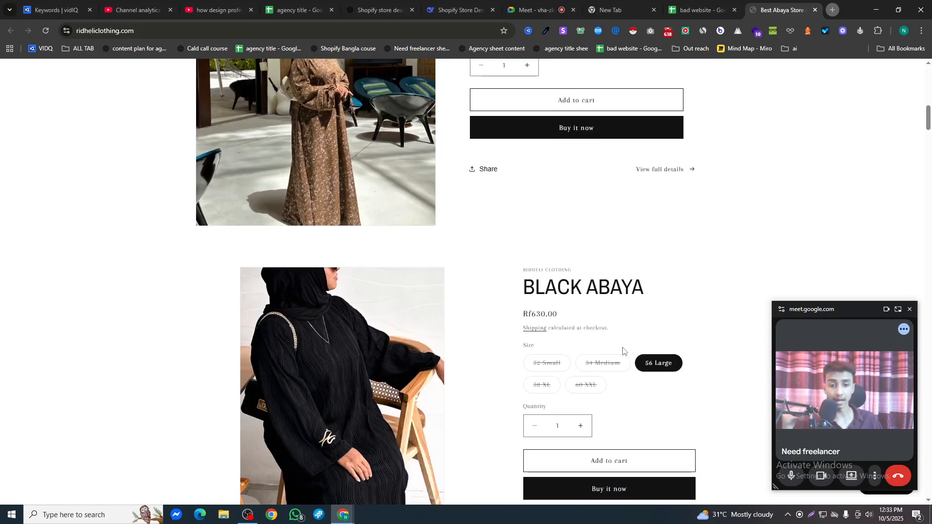
scroll(650, 339, "down", 12)
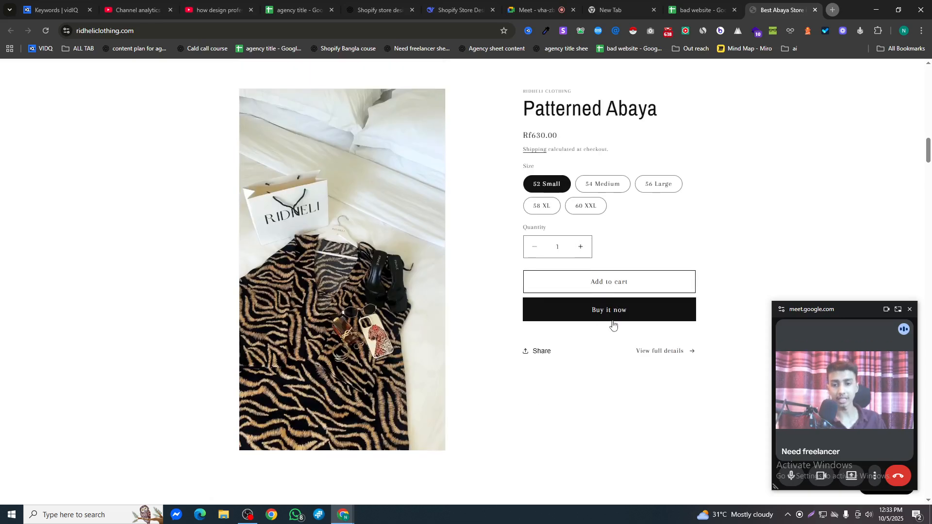
scroll(614, 325, "down", 6)
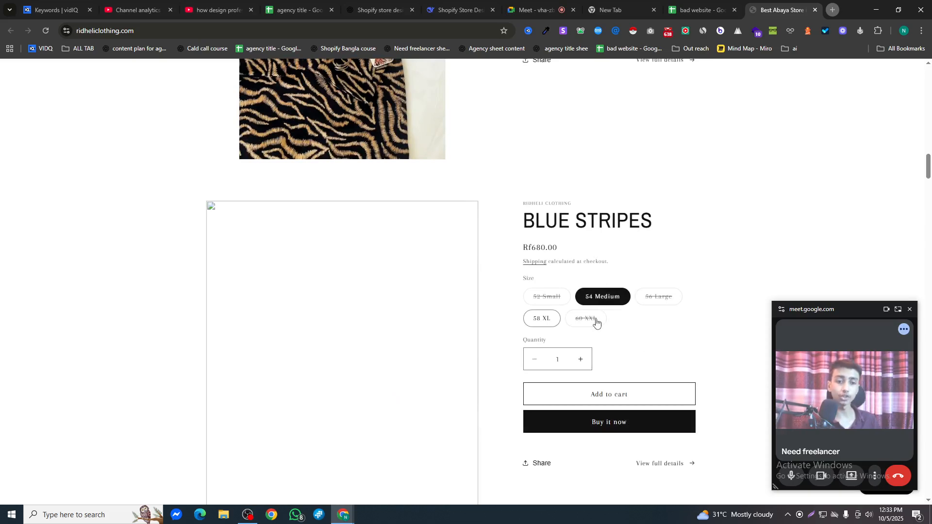
scroll(395, 308, "down", 5)
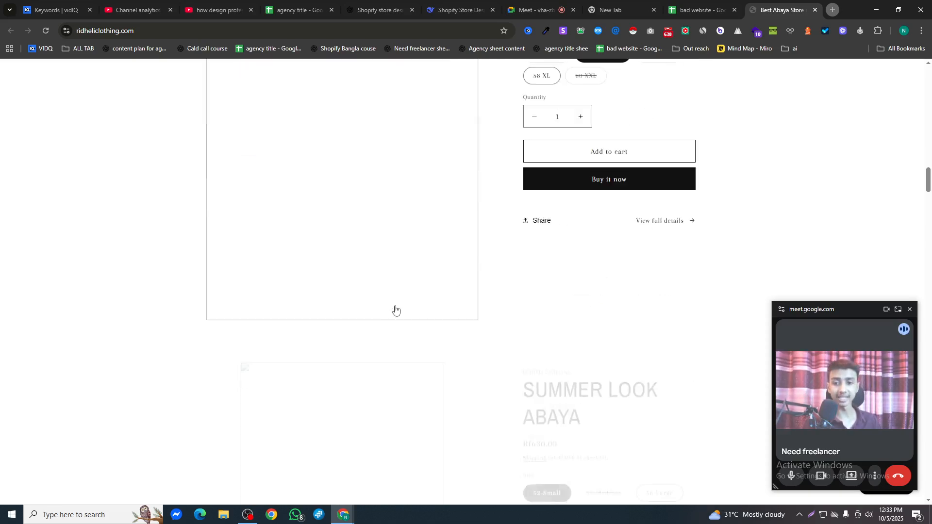
scroll(408, 247, "down", 5)
scroll(388, 237, "down", 15)
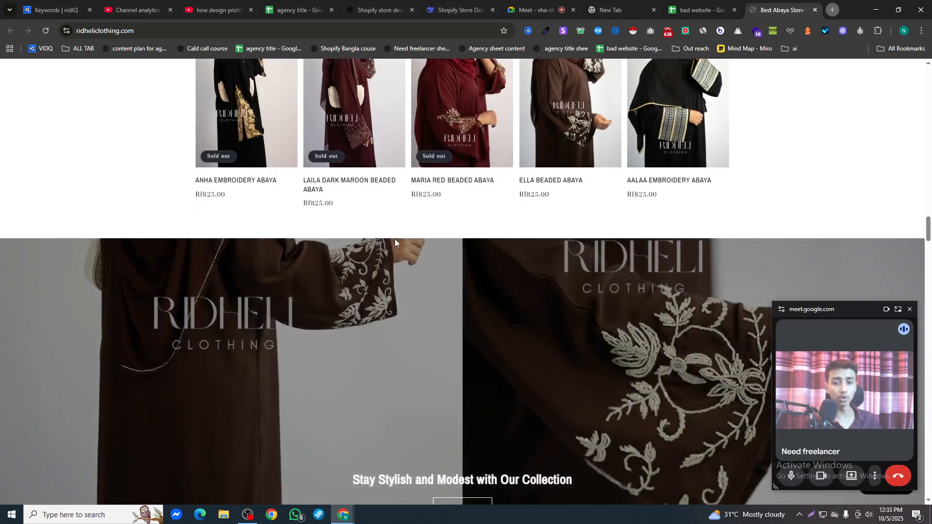
scroll(395, 239, "down", 6)
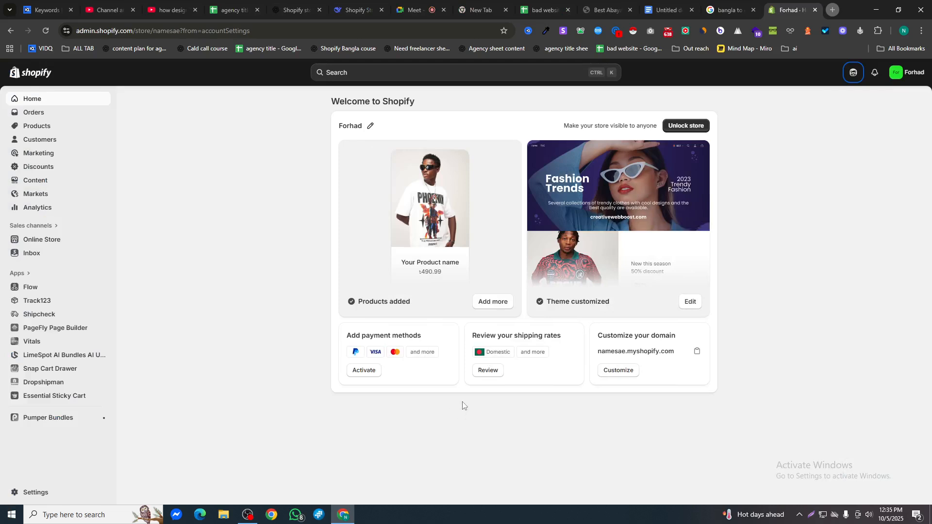
Open the Shopify Theme Store from the online store's themes page and filter the themes to Free.
left_click(42, 239)
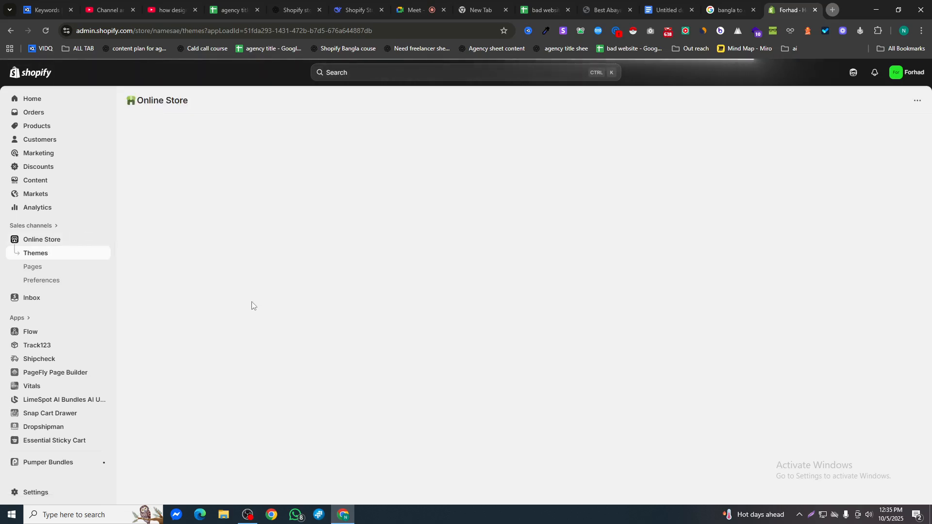
scroll(657, 354, "down", 10)
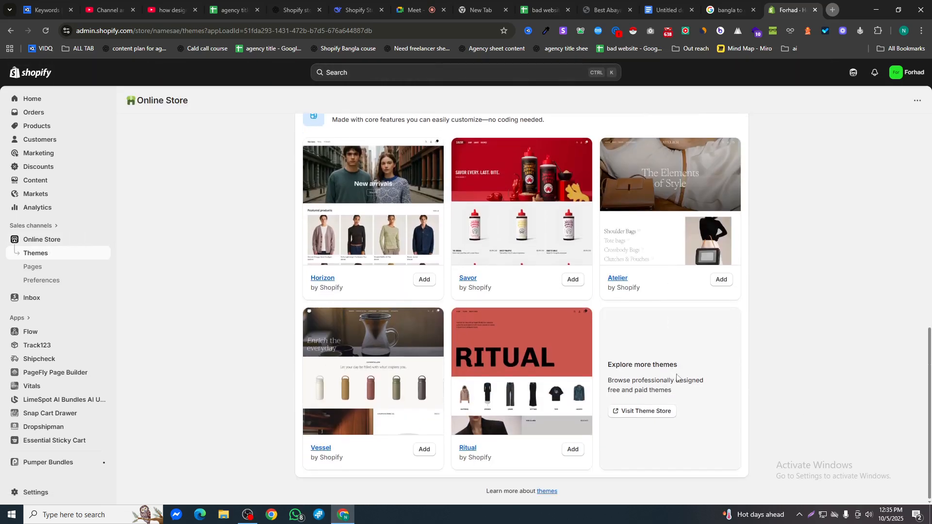
left_click(639, 411)
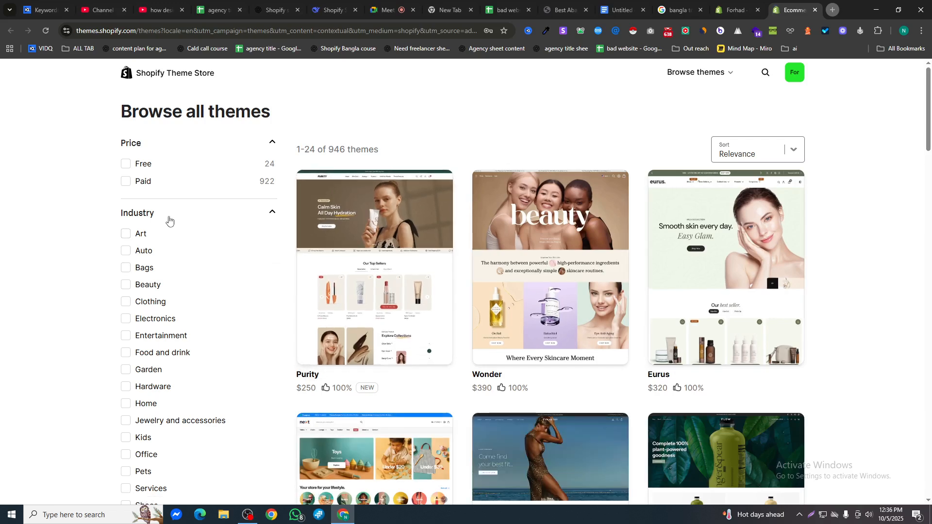
left_click(125, 165)
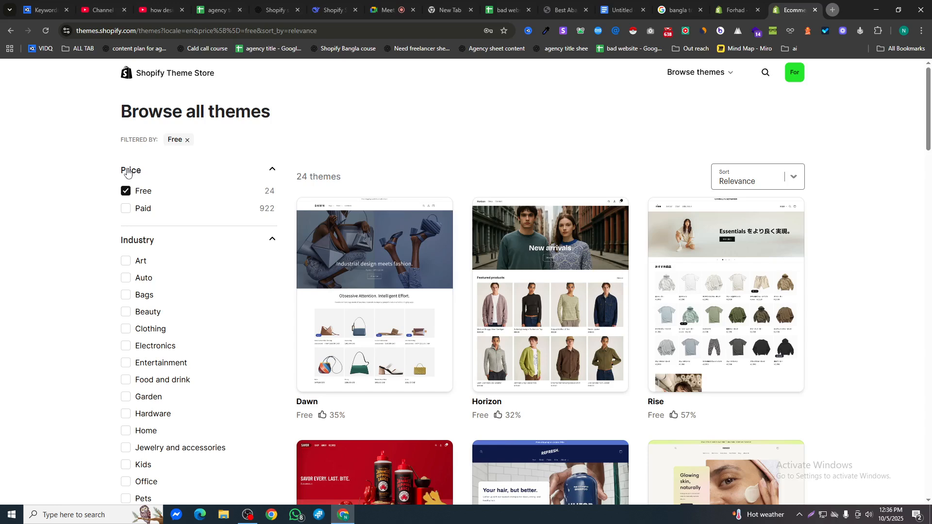
Look through the free themes, including Dawn's price, and add the Sense theme to the store.
scroll(222, 197, "down", 4)
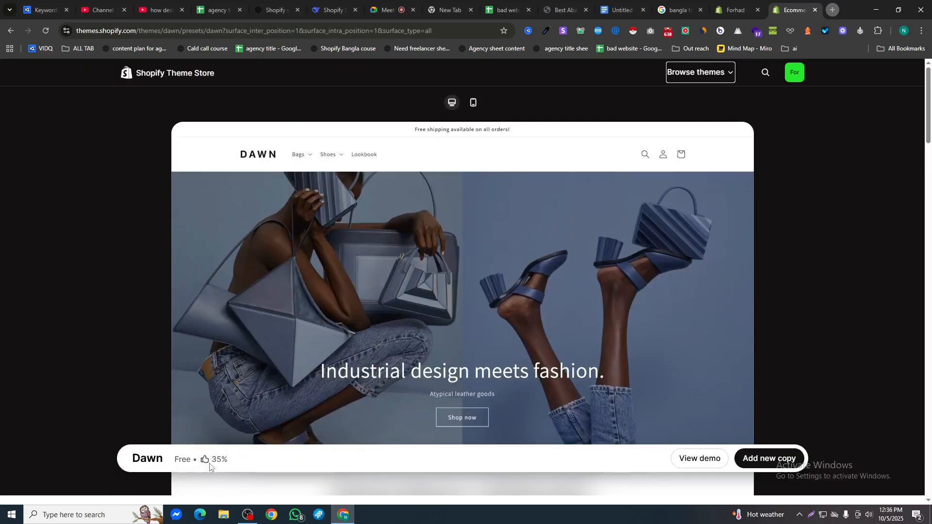
left_click_drag(174, 465, 190, 462)
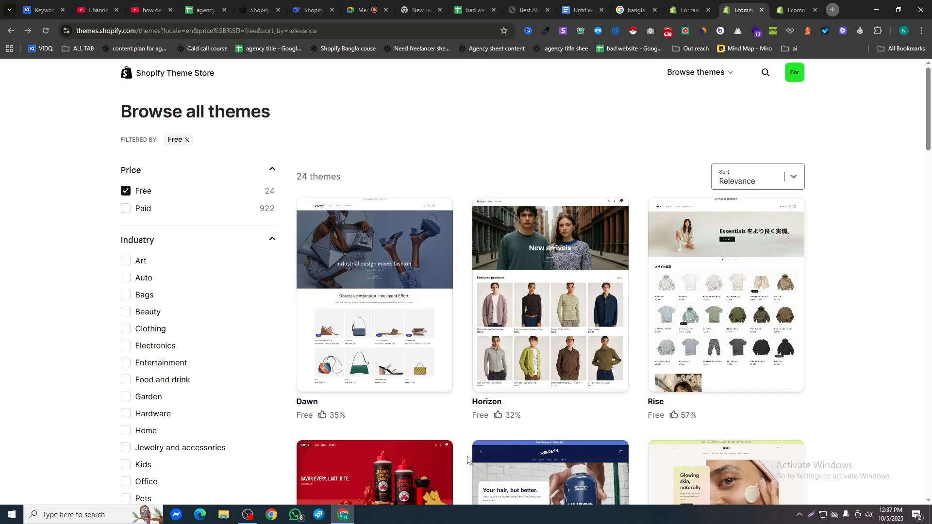
scroll(481, 461, "down", 4)
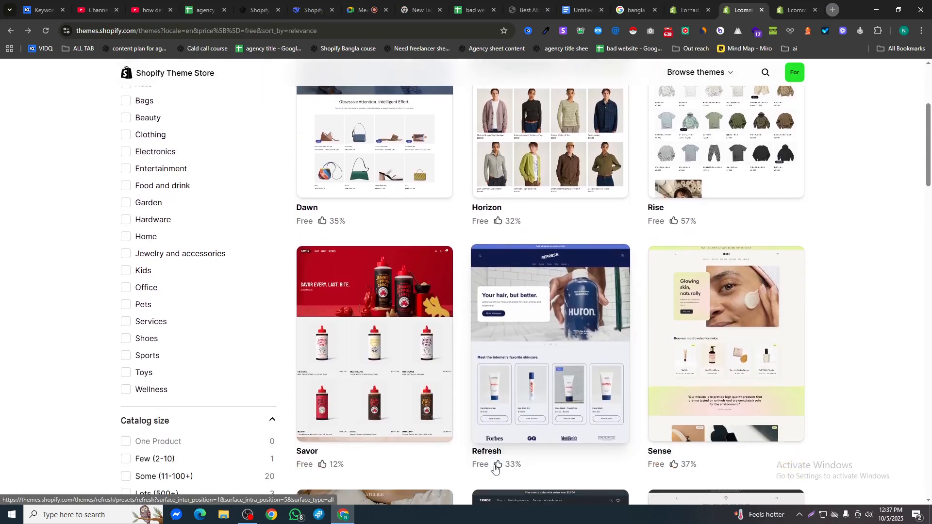
scroll(495, 467, "down", 2)
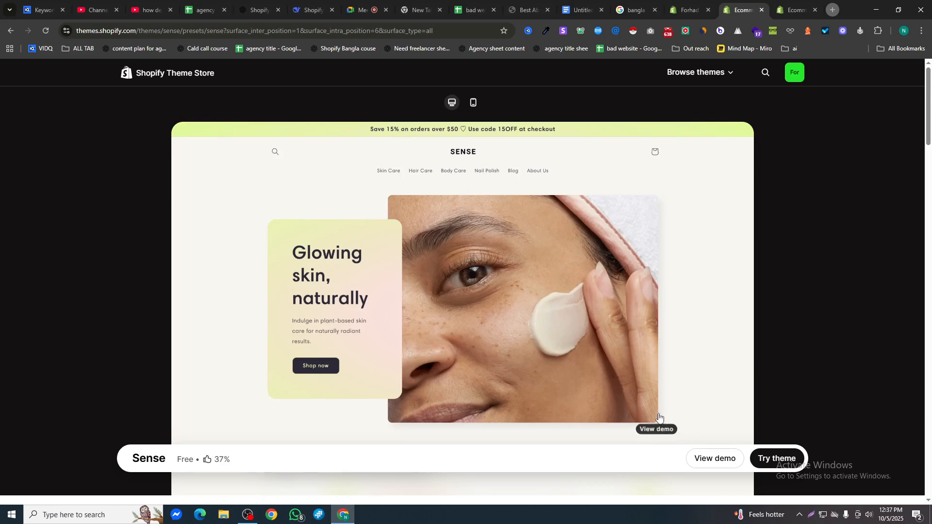
left_click(763, 460)
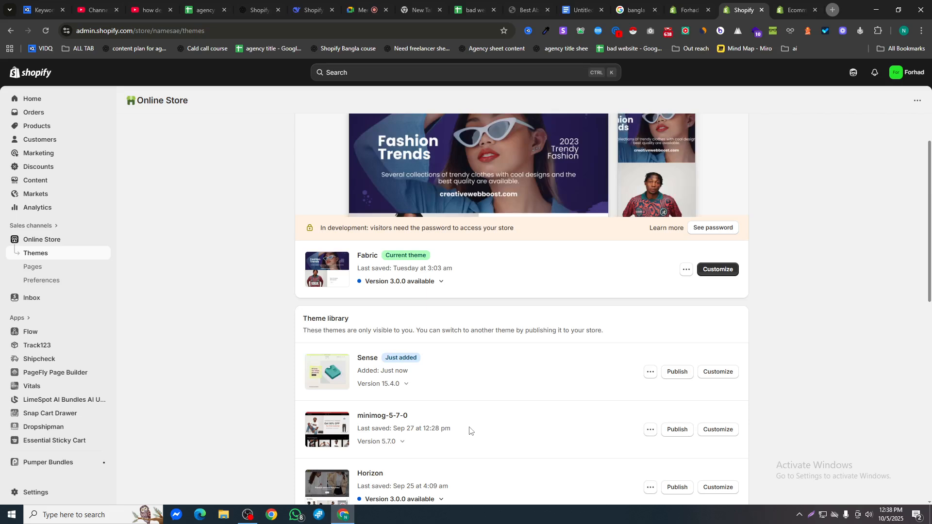
Publish Sense as the store's current theme and open it for customization.
left_click(674, 373)
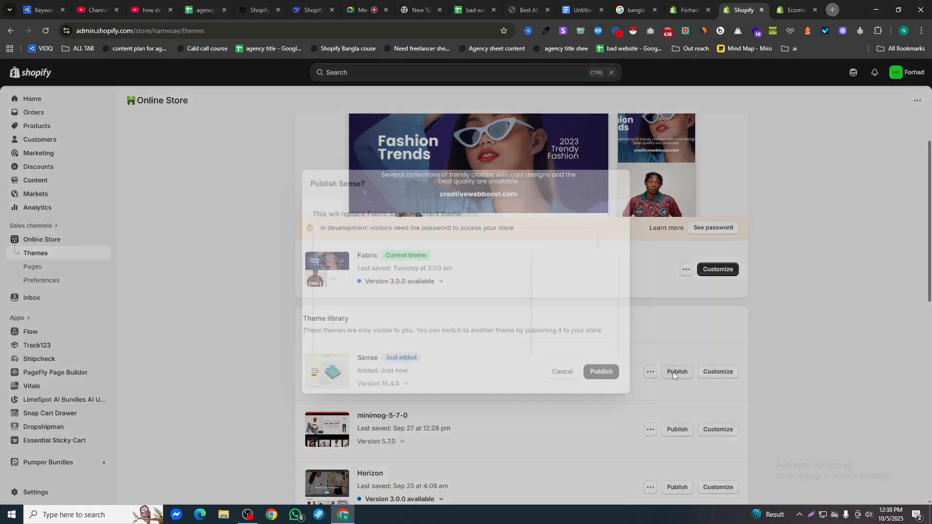
left_click(583, 365)
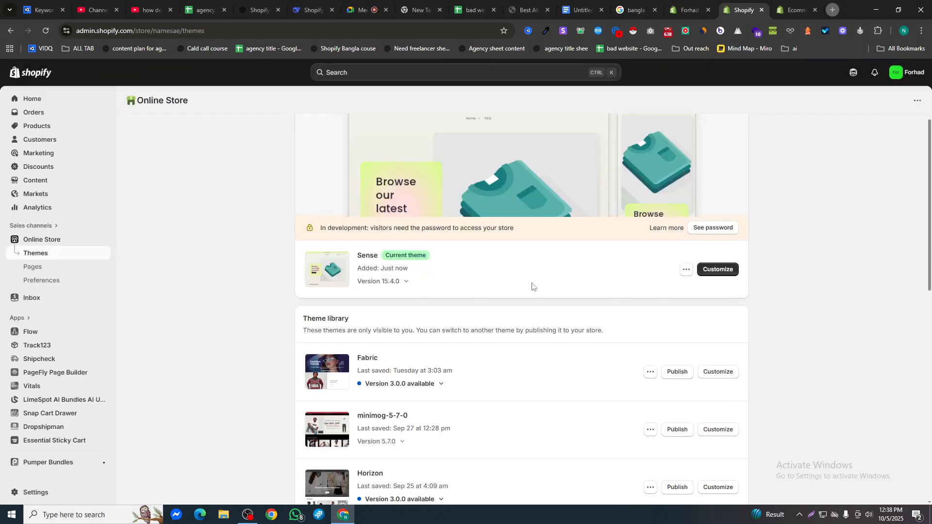
scroll(532, 287, "up", 1)
left_click(719, 342)
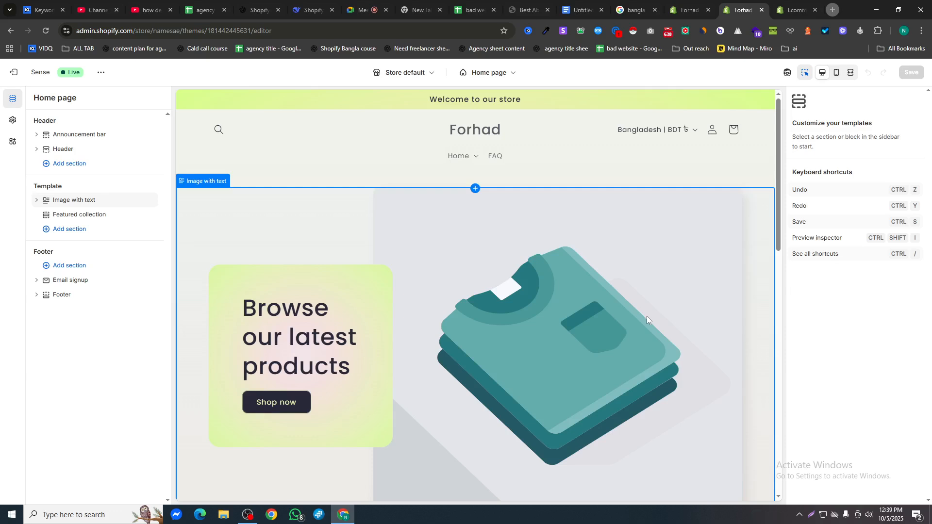
Set the home page's Image with text section to the photo of the man in the black-and-white ROGUE jersey pointing at himself.
scroll(641, 313, "down", 3)
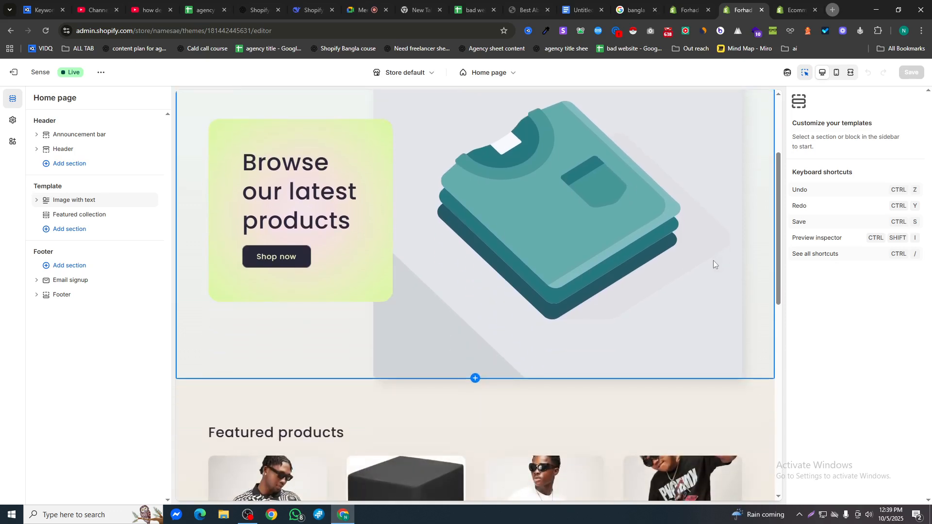
scroll(713, 262, "down", 1)
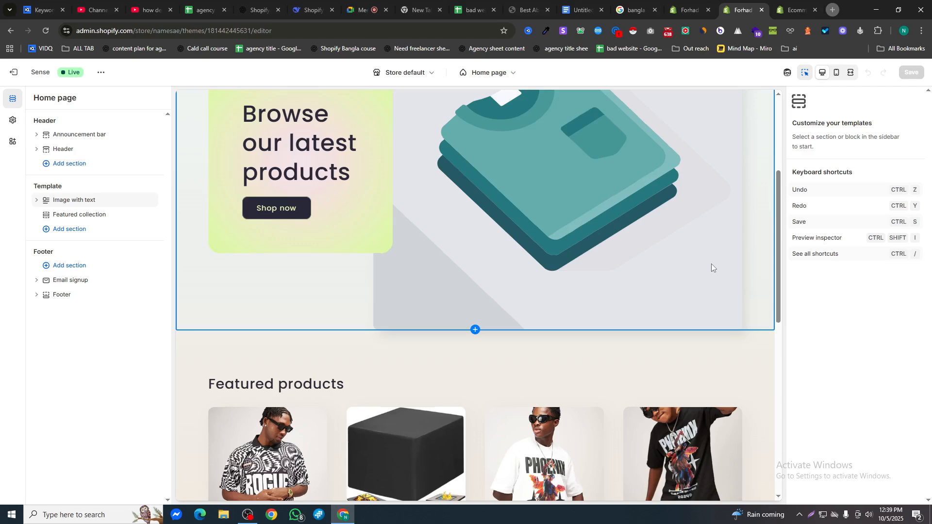
scroll(710, 264, "down", 1)
scroll(709, 267, "down", 8)
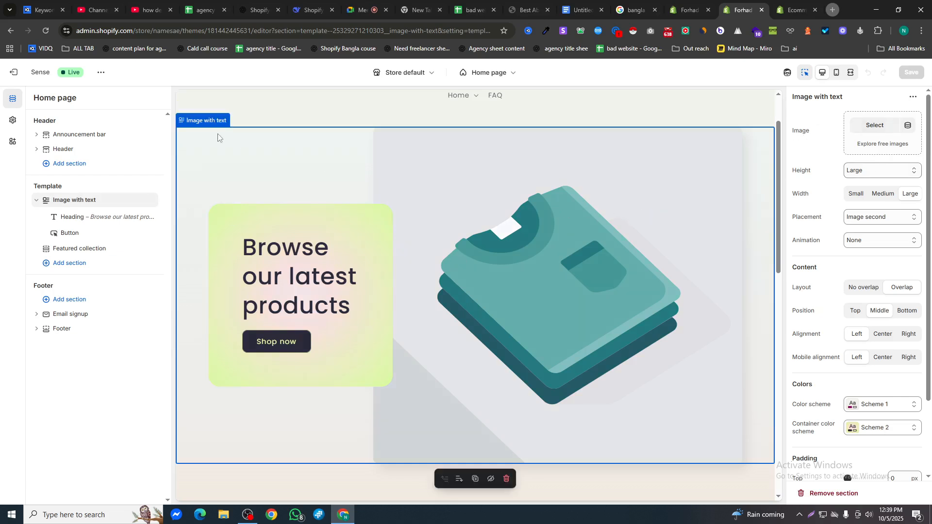
left_click(209, 124)
left_click(465, 184)
left_click(873, 126)
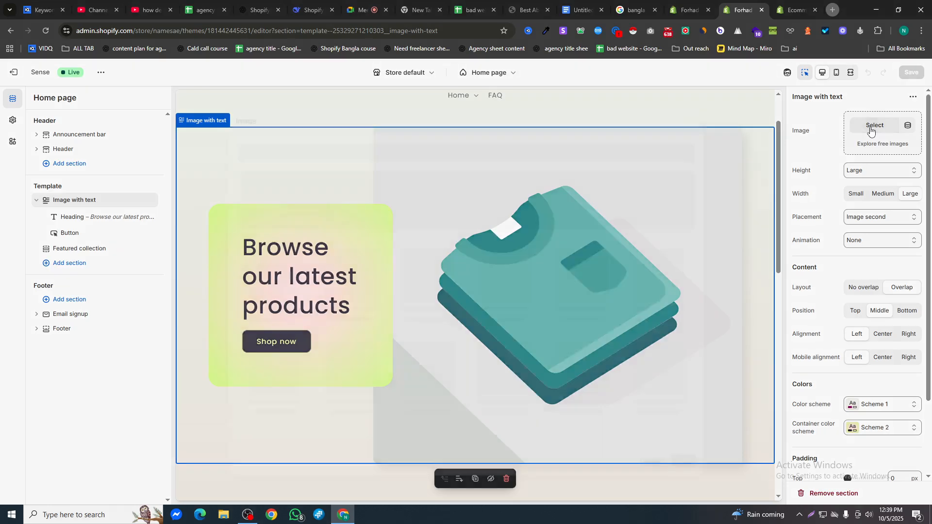
scroll(471, 369, "down", 5)
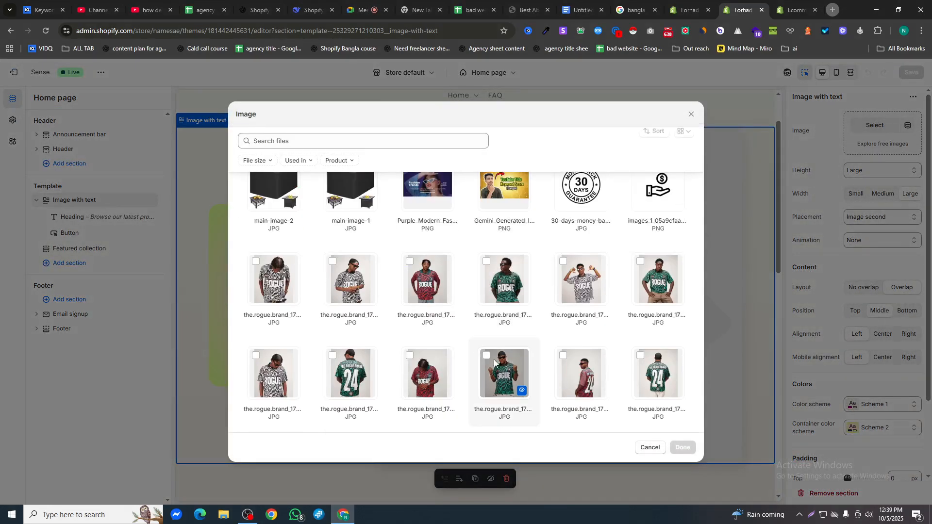
left_click(601, 308)
scroll(602, 310, "down", 10)
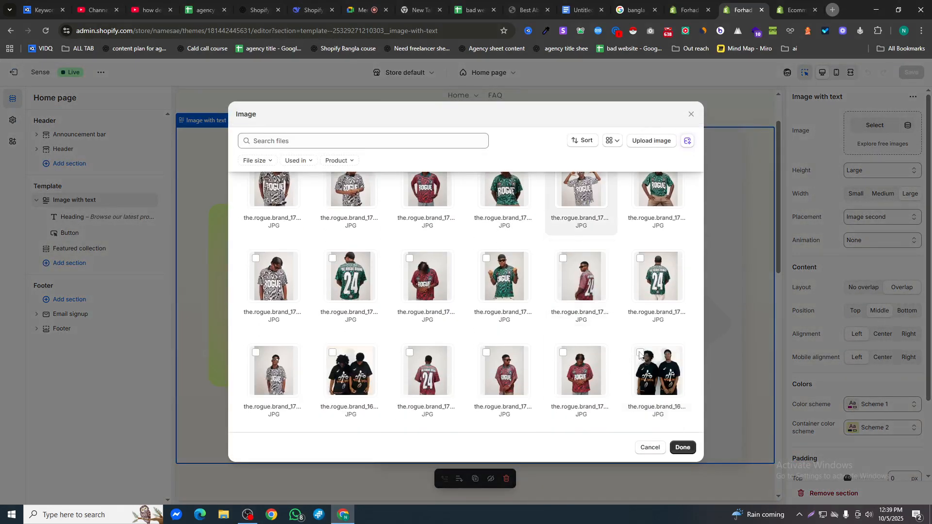
scroll(626, 402, "down", 5)
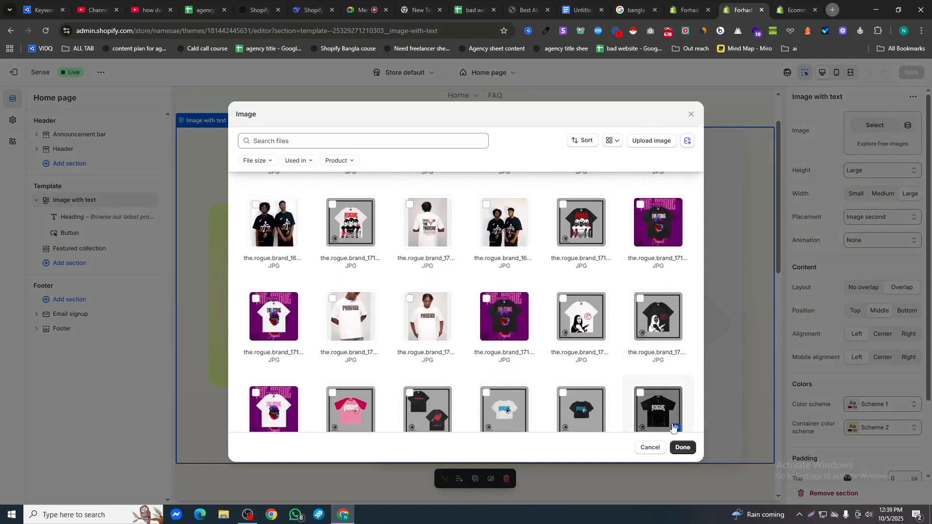
left_click(683, 447)
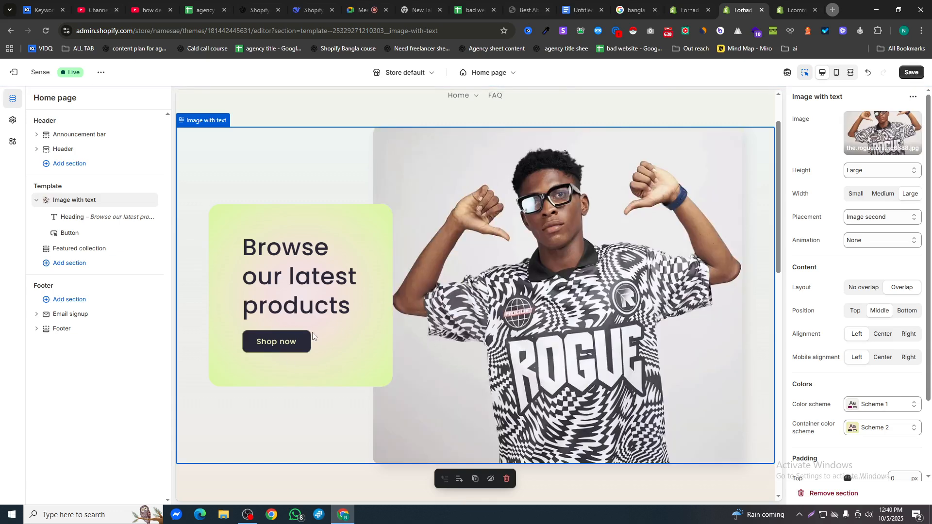
Open ChatGPT in a new browser tab and draft the prompt "give me a heading based on my procut ( prouct tite )".
left_click(833, 9)
left_click(87, 49)
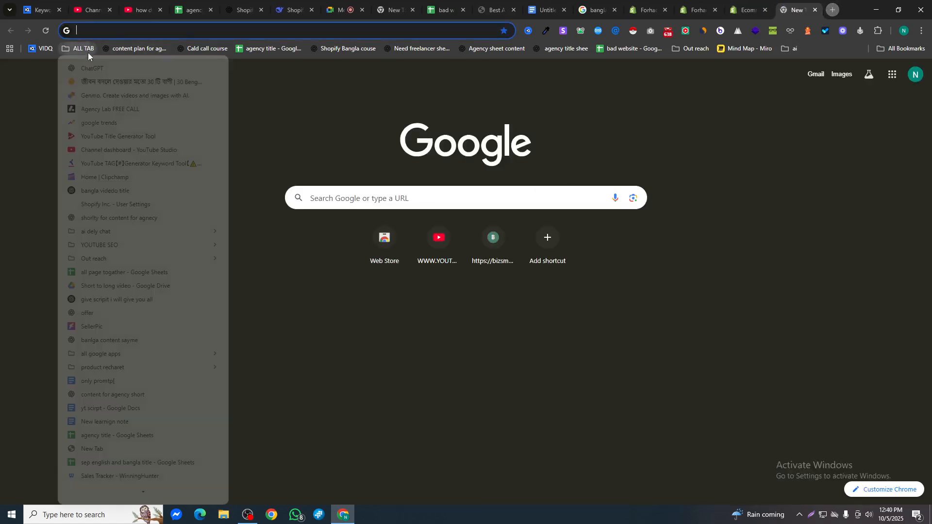
left_click(93, 77)
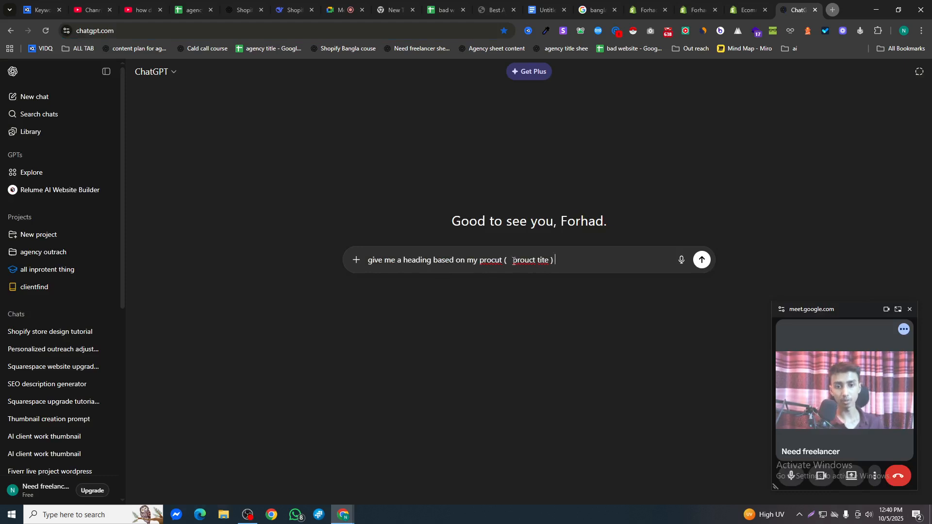
left_click_drag(510, 261, 549, 260)
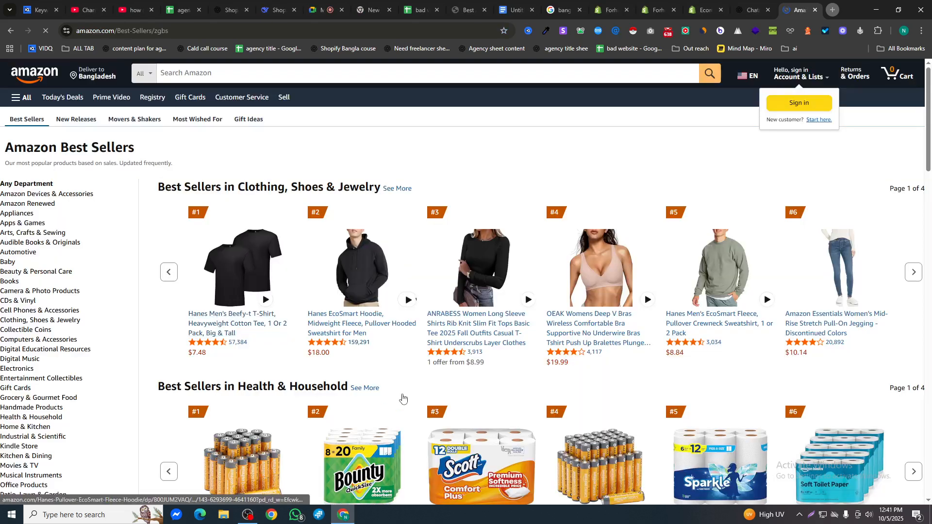
Copy the full title of the Hanes Men's Beefy-t T-Shirt from Amazon Best Sellers and return to the ChatGPT prompt.
left_click(278, 301)
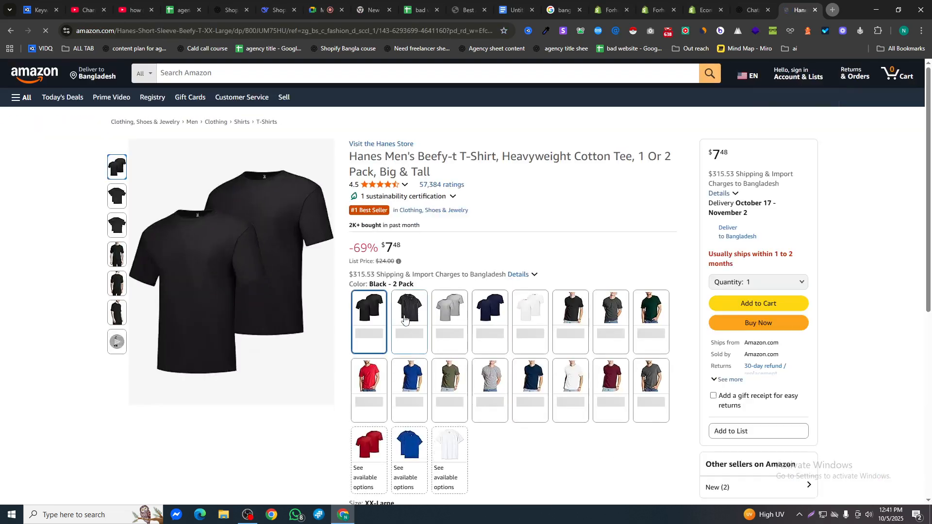
triple_click(466, 168)
key("ctrl+c")
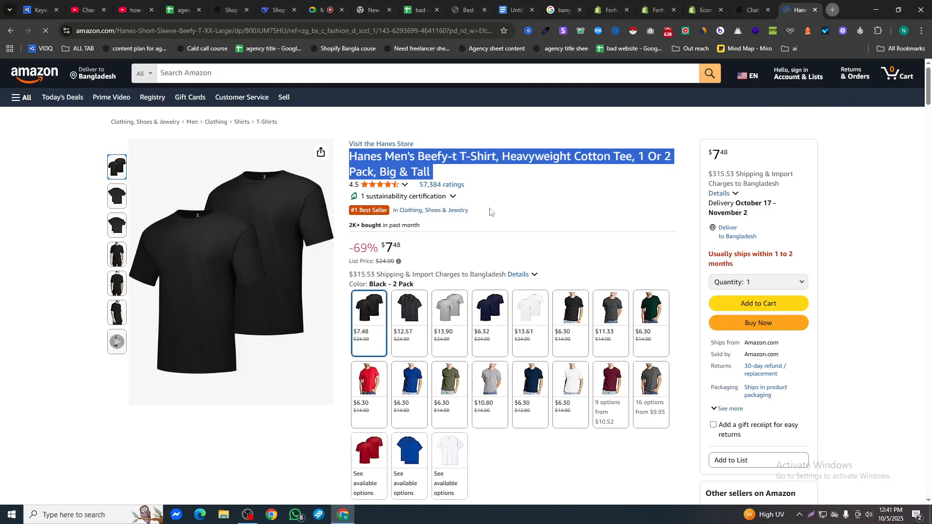
left_click(748, 5)
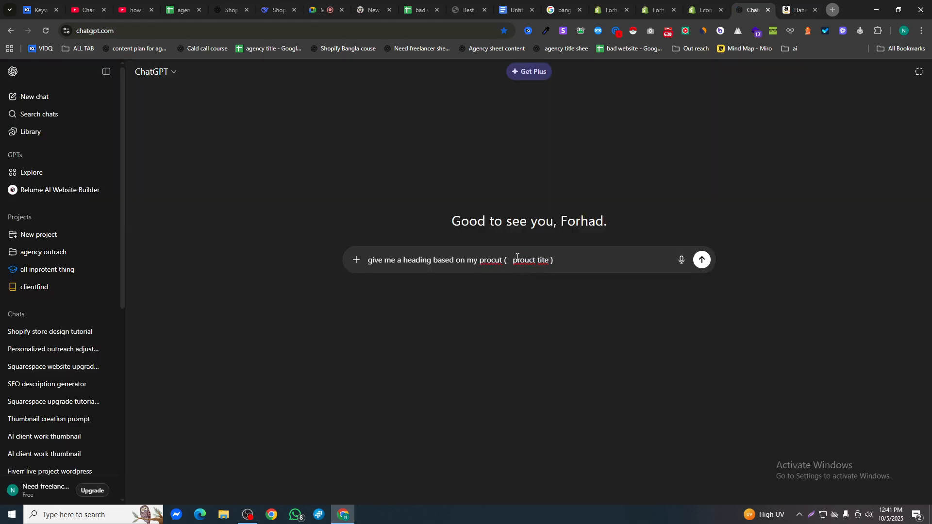
Generate a heading in ChatGPT using the copied Hanes T-shirt title in place of the prompt's placeholder, and request a shorter version.
left_click_drag(514, 260, 546, 261)
key("ctrl+v")
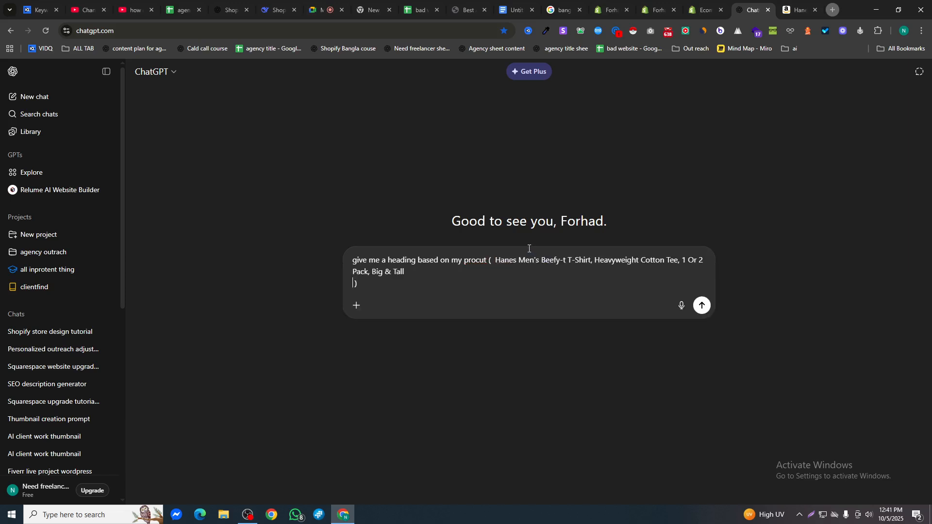
key("Return")
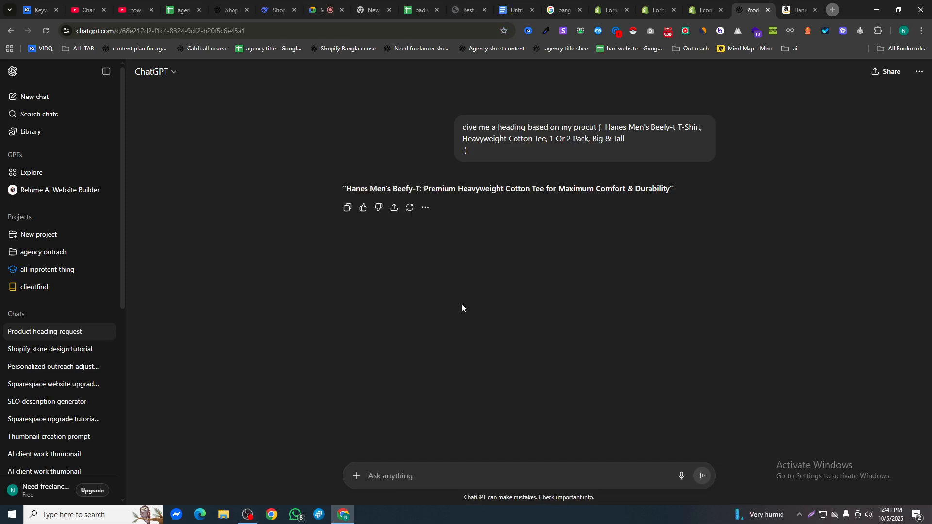
type("give mew shrlt")
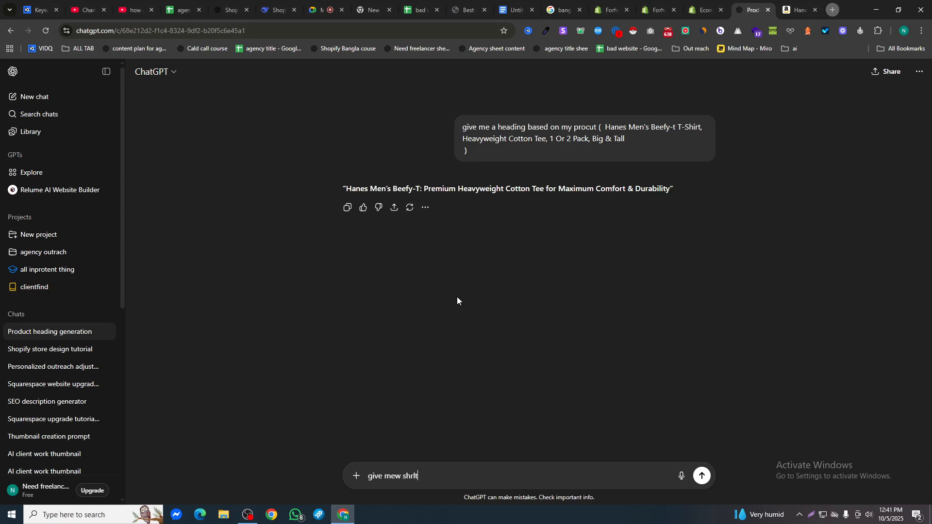
type("y")
key("Return")
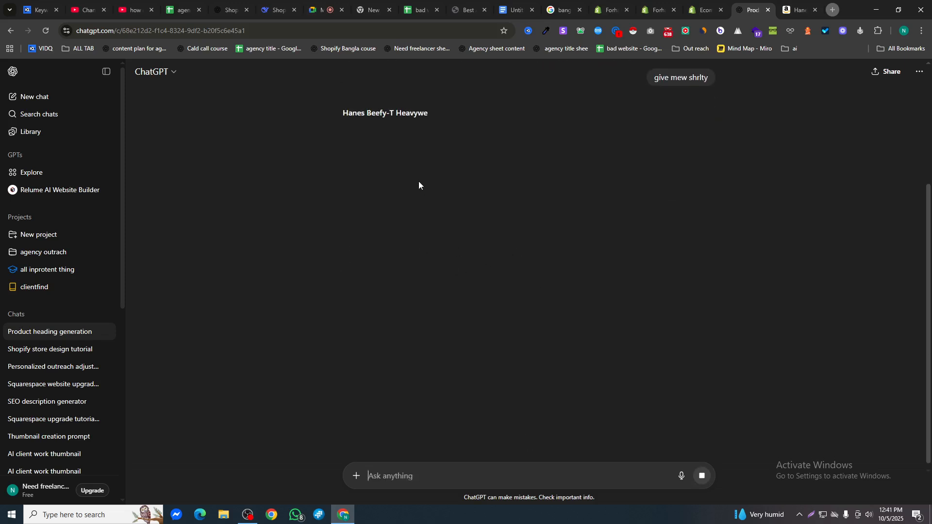
Set the Image with text heading in the Shopify editor to ChatGPT's "Hanes Beefy-T Heavyweight Cotton Tee" and its size to Small.
left_click_drag(342, 115, 498, 111)
key("ctrl+c")
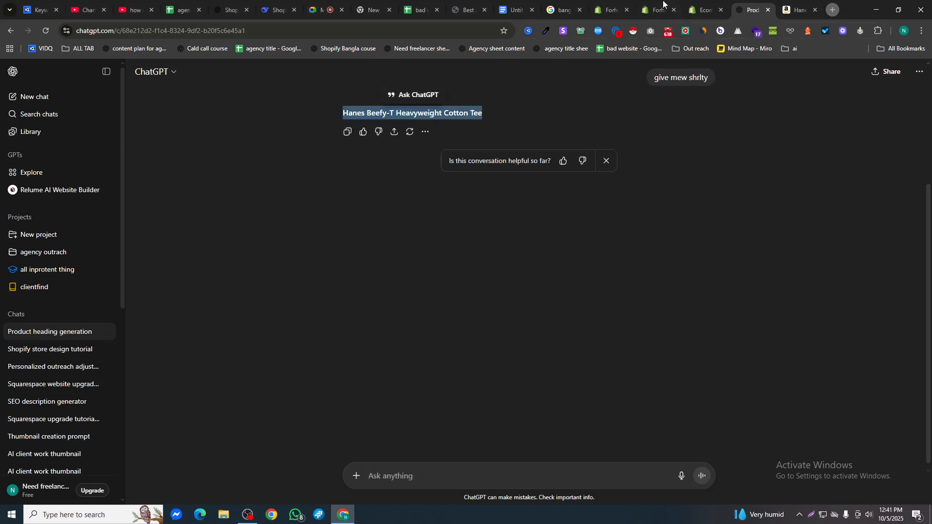
left_click(699, 4)
left_click(664, 4)
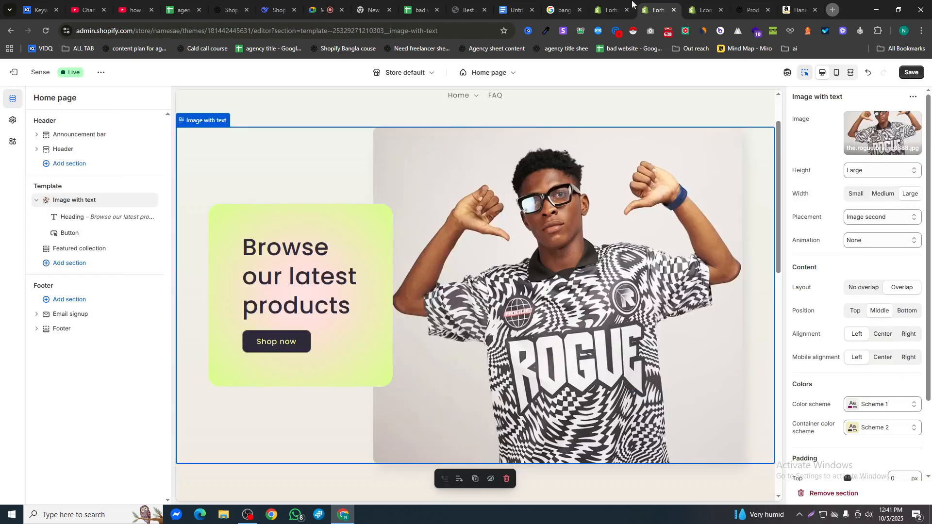
left_click(266, 278)
key("ctrl+v")
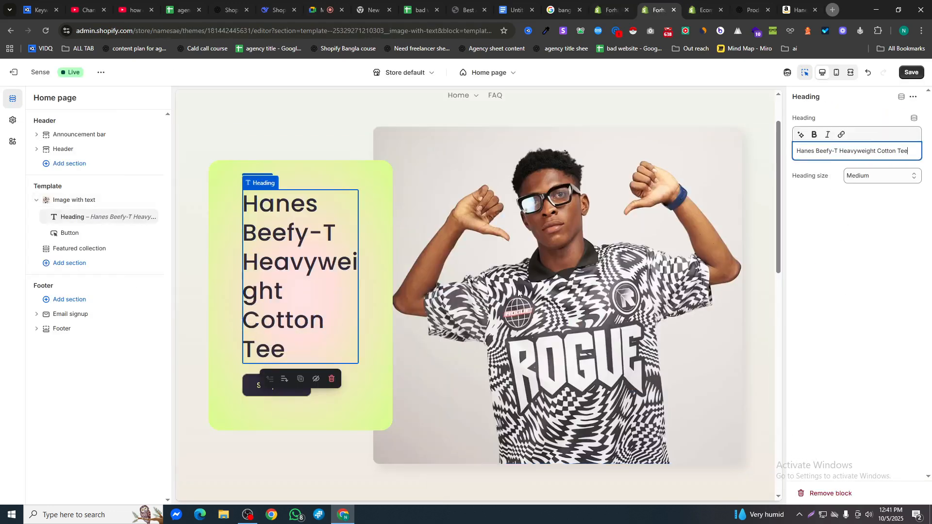
left_click(881, 175)
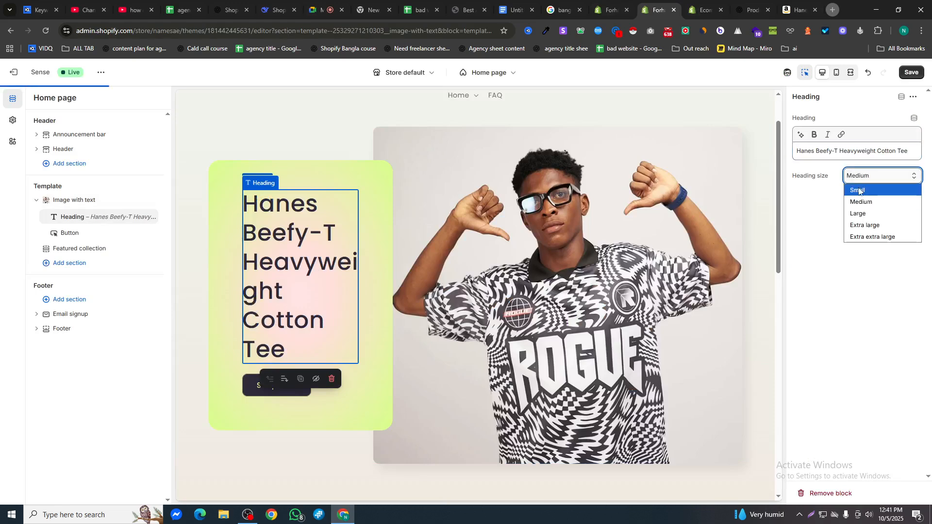
left_click(862, 188)
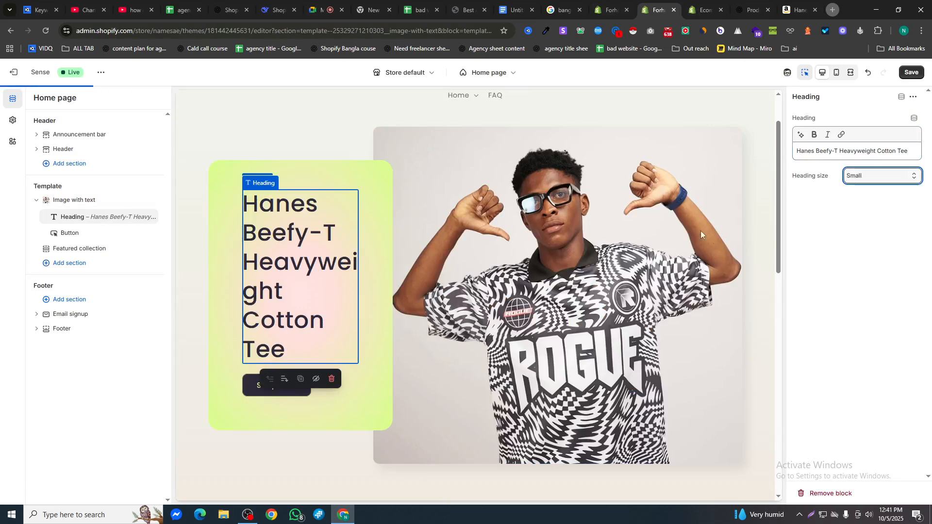
Open the Shop now button's settings and look over the home page preview down to the Featured products section.
left_click(359, 339)
left_click(309, 332)
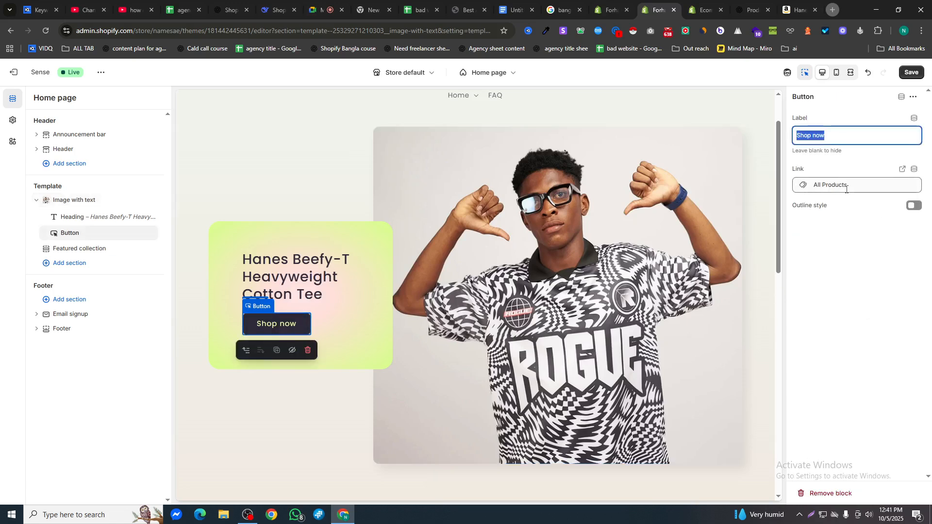
scroll(602, 262, "down", 5)
scroll(602, 262, "up", 5)
scroll(602, 263, "down", 7)
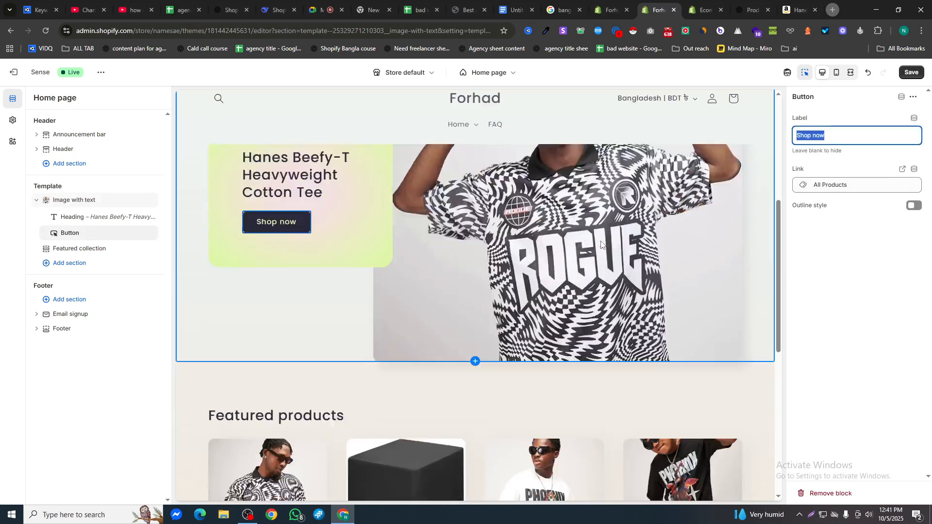
scroll(603, 265, "down", 3)
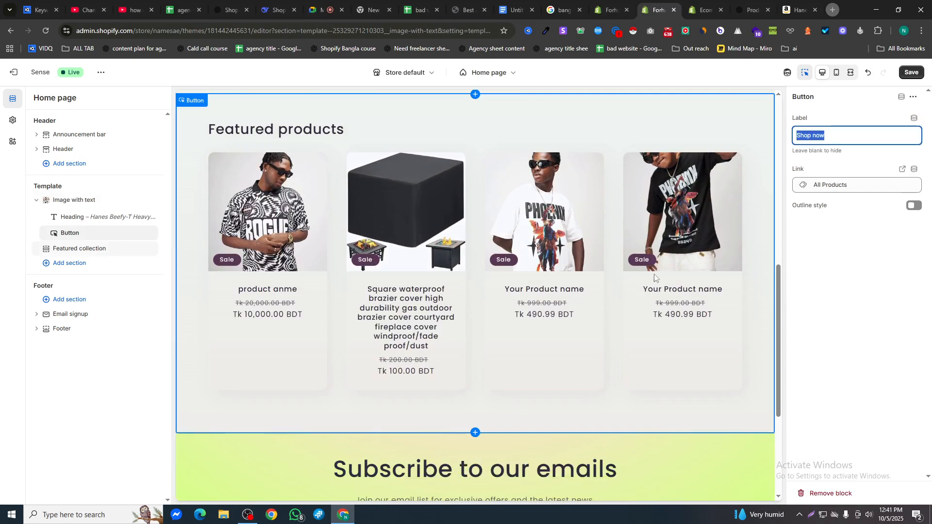
Add a Multicolumn section to the home page template and place it directly above the Featured collection.
left_click(71, 265)
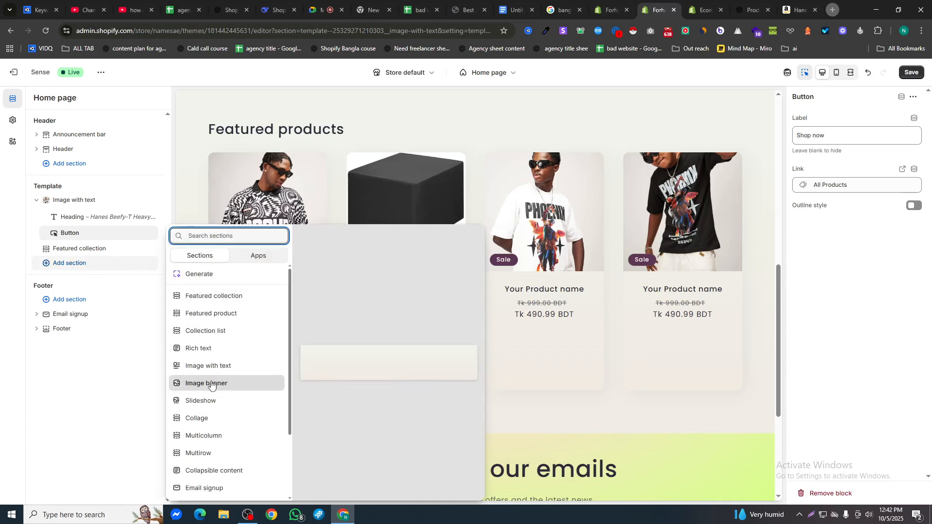
left_click(202, 436)
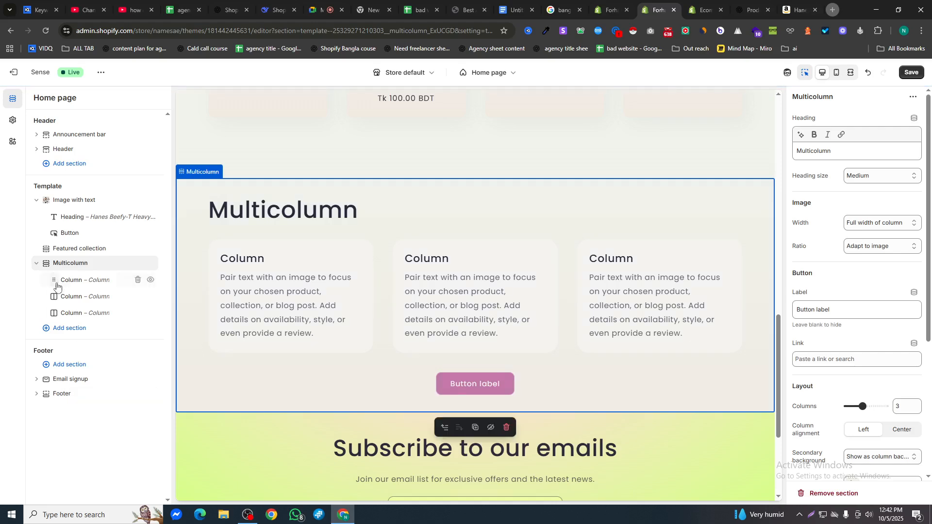
left_click_drag(48, 269, 49, 248)
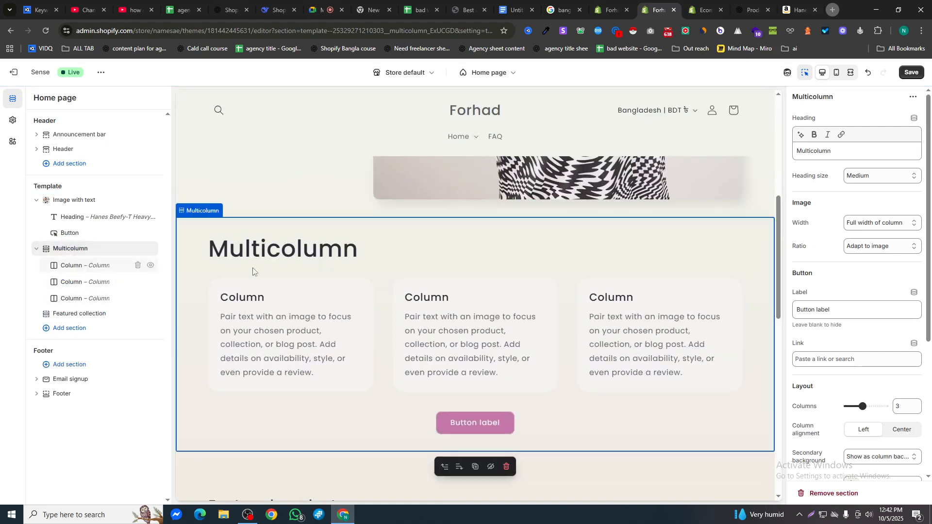
scroll(513, 345, "down", 1)
scroll(513, 345, "up", 3)
left_click(323, 343)
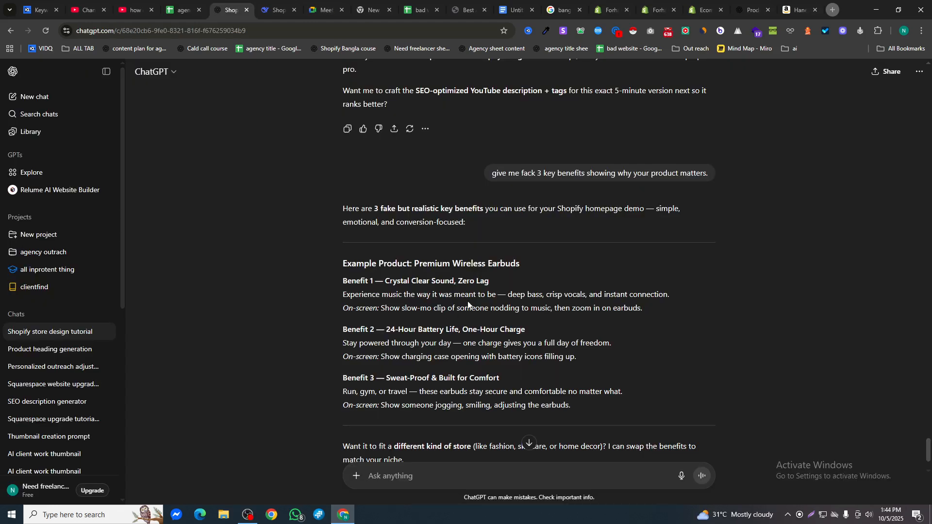
Copy "Crystal Clear Sound, Zero Lag" from ChatGPT's Benefit 1 and set it as the first column's heading in the Shopify editor.
scroll(474, 305, "down", 1)
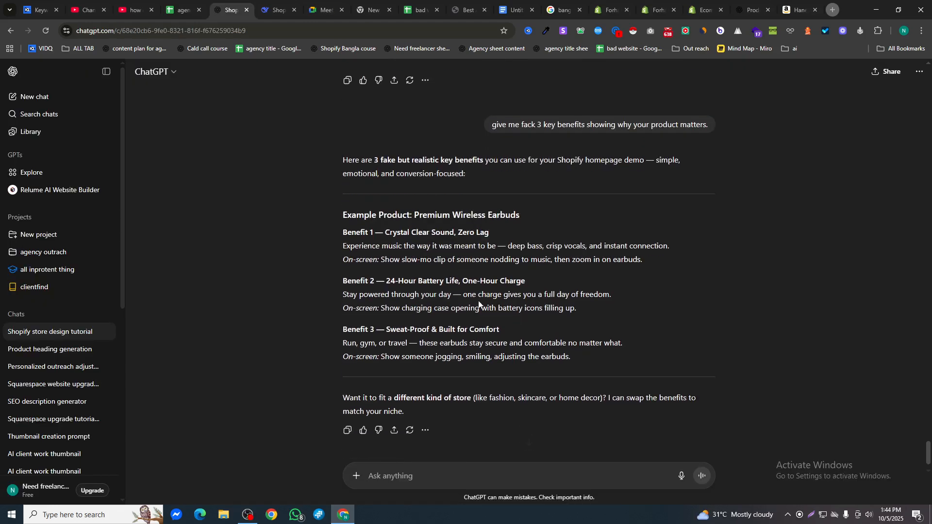
left_click_drag(384, 234, 510, 231)
left_click(378, 244)
left_click_drag(381, 235, 523, 242)
key("ctrl+c")
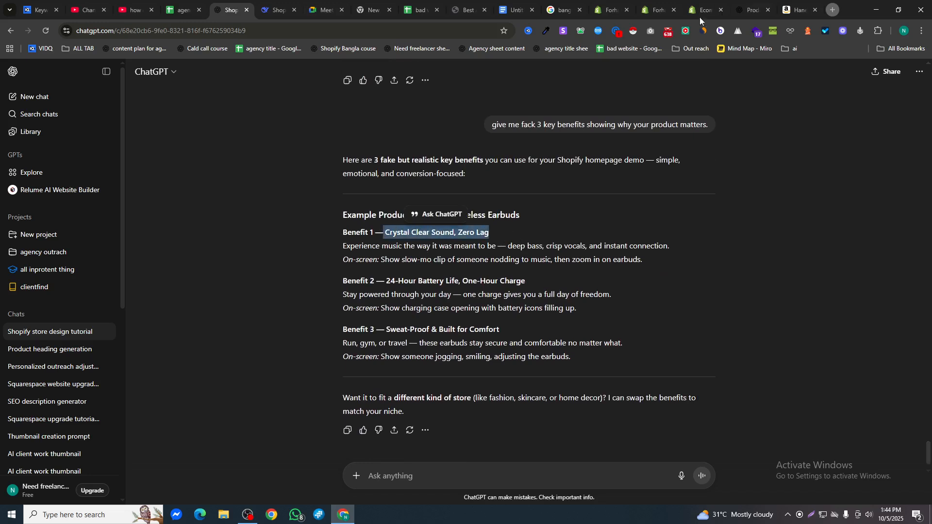
left_click(658, 5)
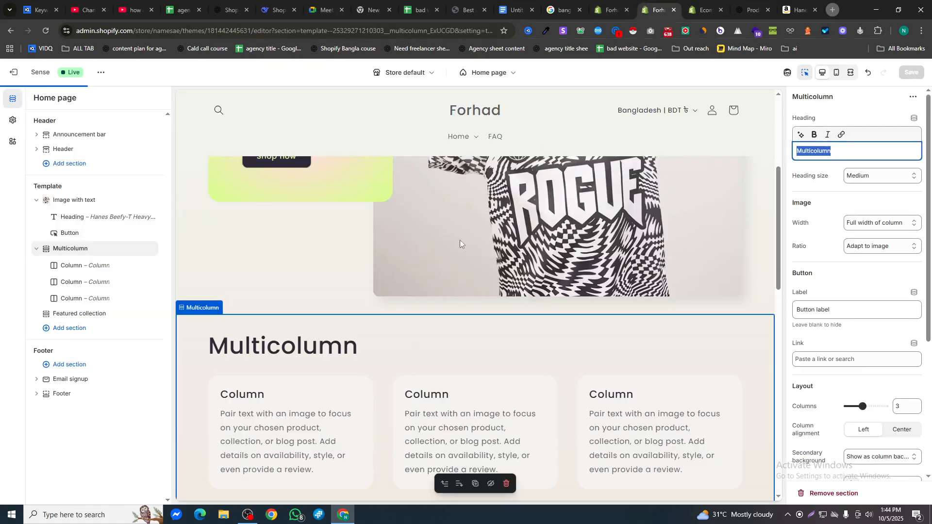
scroll(397, 301, "down", 1)
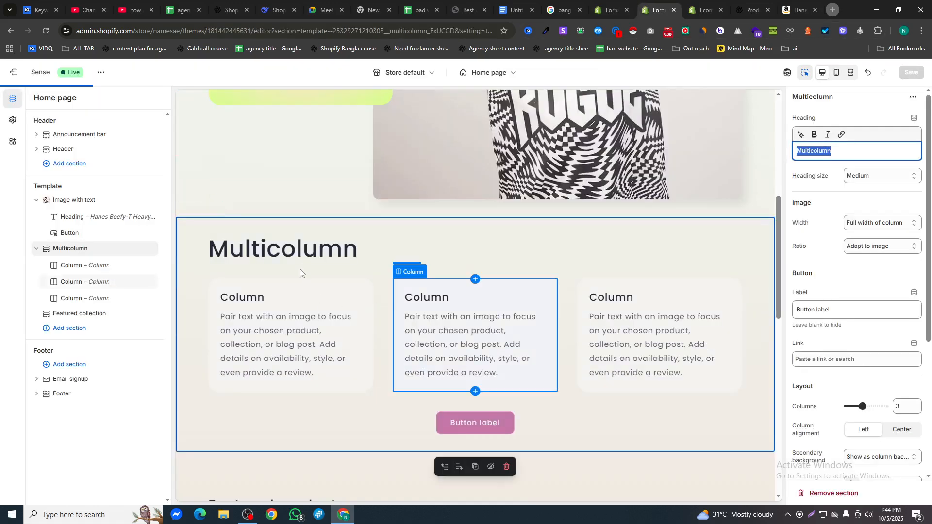
left_click(306, 320)
key("ctrl+v")
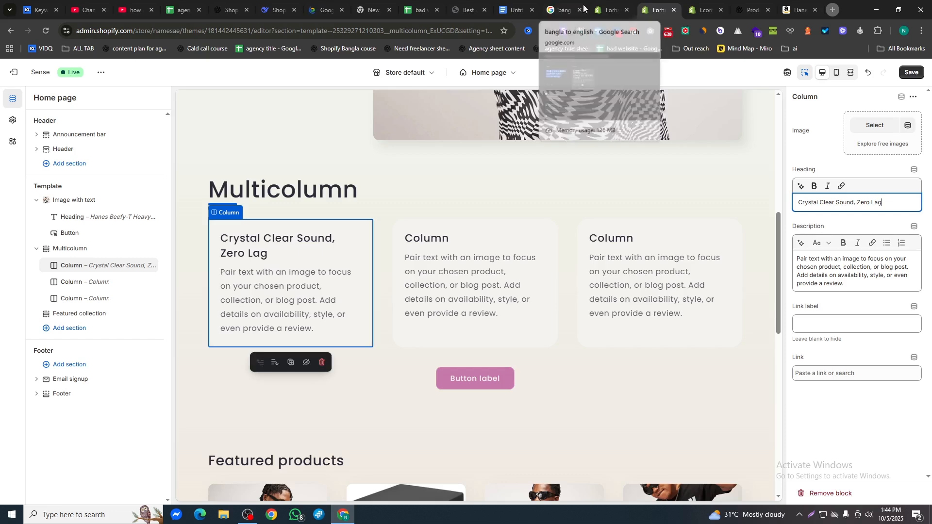
Copy the Benefit 1 description sentence beginning "Experience music the way it was meant to be" from the ChatGPT reply.
left_click(763, 4)
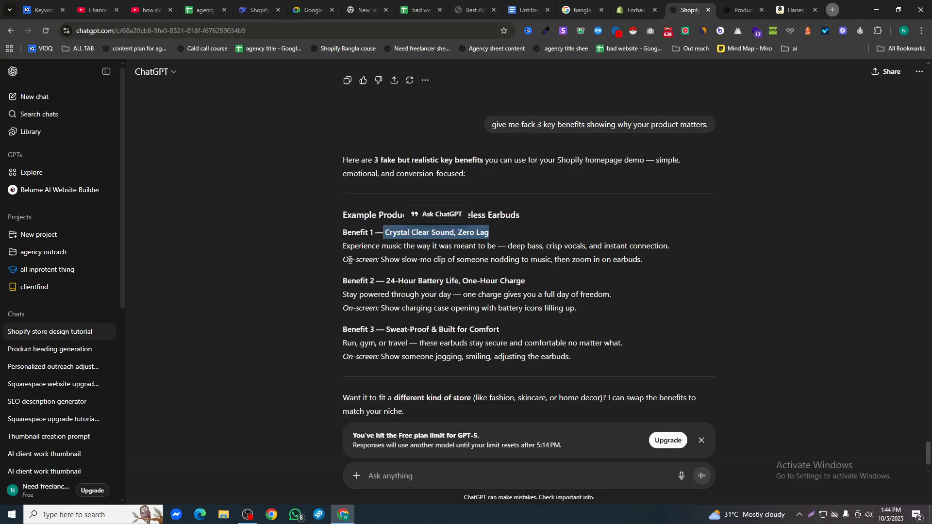
left_click_drag(642, 261, 343, 260)
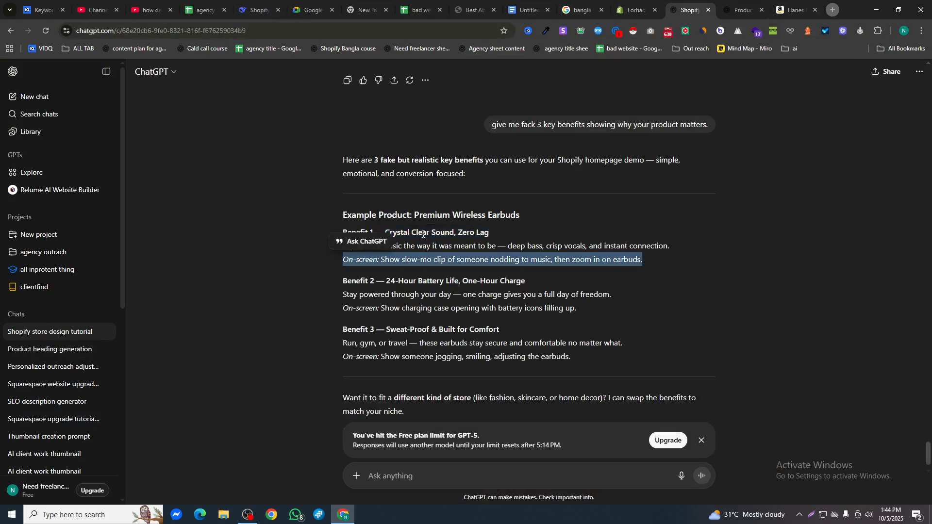
left_click(570, 247)
triple_click(562, 249)
key("ctrl+c")
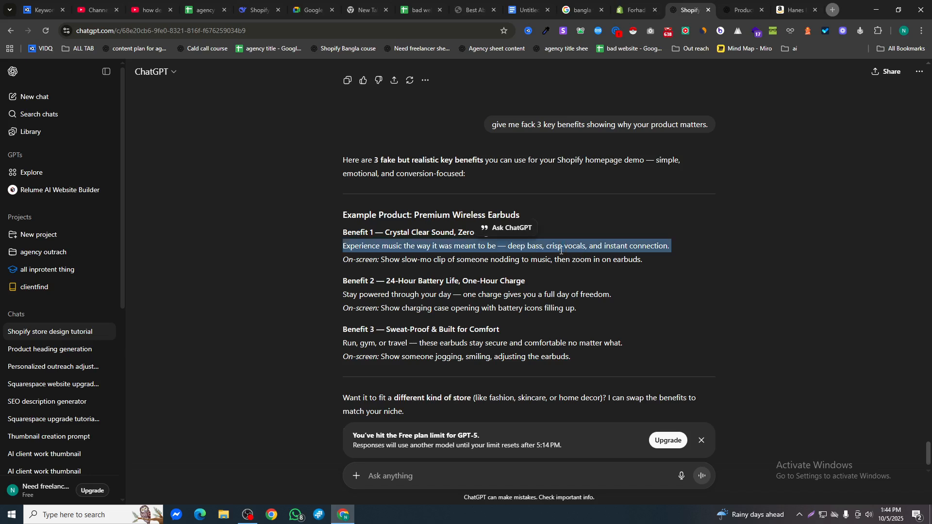
Replace the first column's description in the Shopify editor with the copied Benefit 1 sentence and remove the blank lines around it.
left_click(632, 10)
left_click(825, 274)
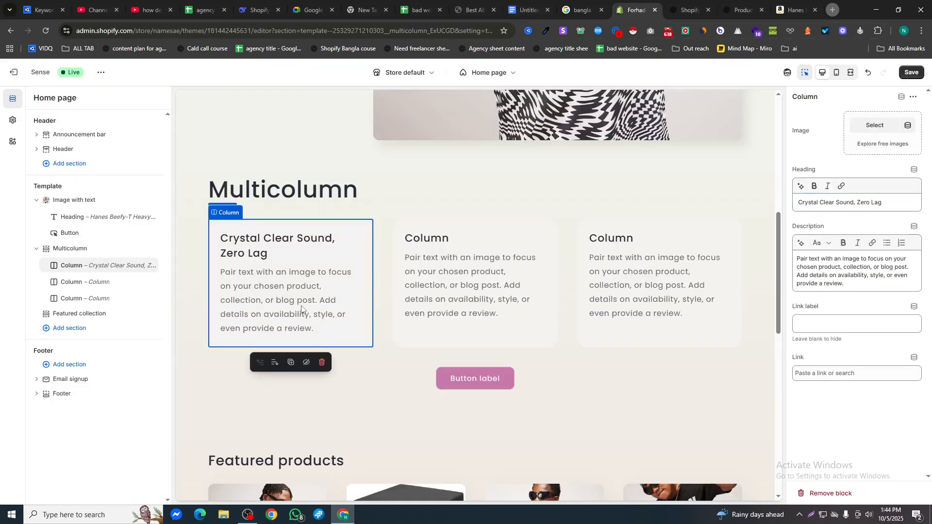
key("ctrl+a")
key("ctrl+v")
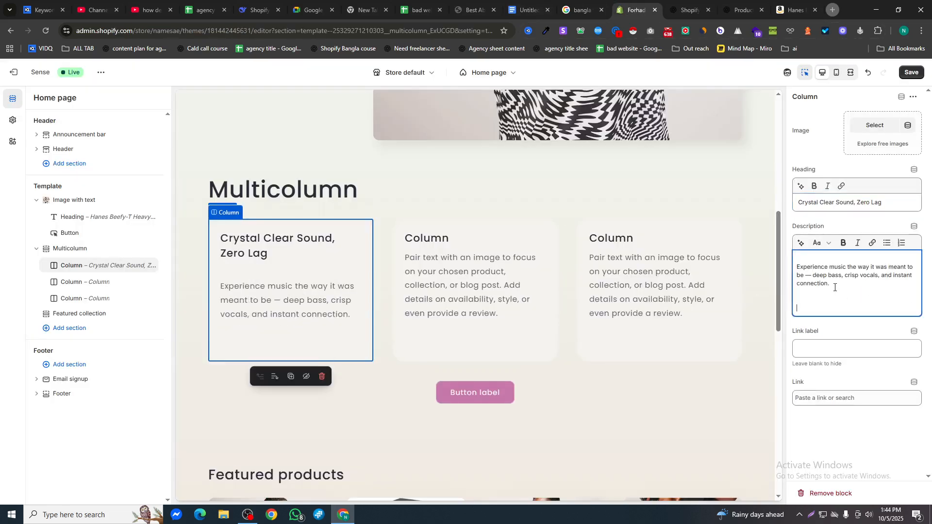
key("BackSpace")
key("BackSpace")
left_click(798, 268)
key("BackSpace")
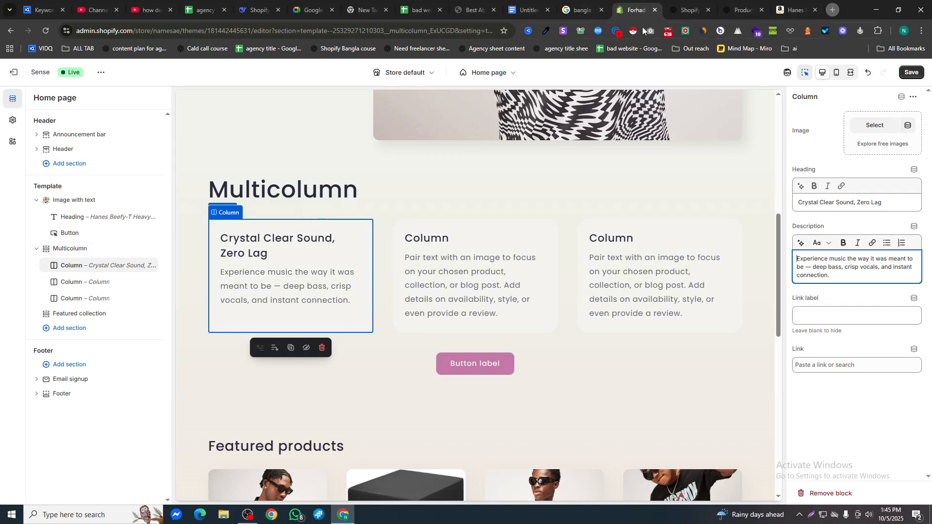
Copy "24-Hour Battery Life, One-Hour Charge" from ChatGPT's Benefit 2 and set it as the second column's heading in the Shopify editor.
left_click(679, 5)
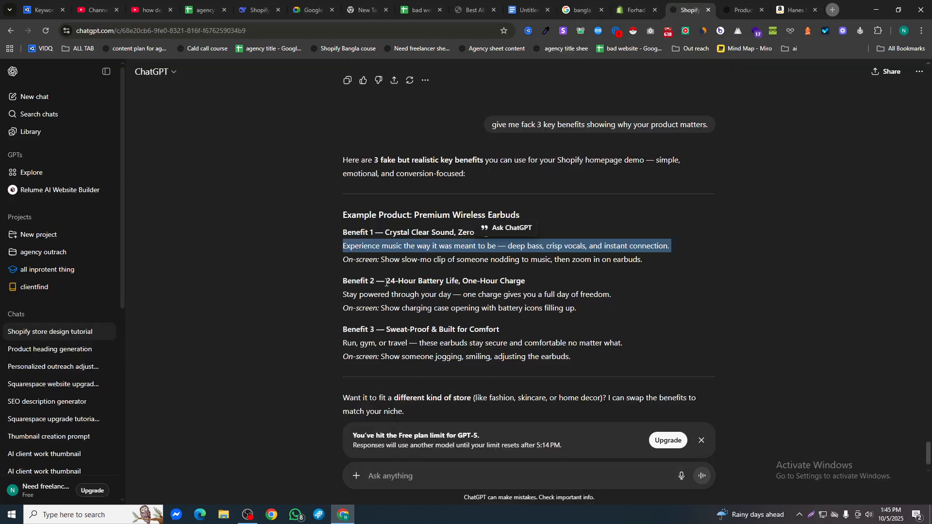
left_click_drag(386, 283, 534, 287)
key("ctrl+c")
left_click(523, 7)
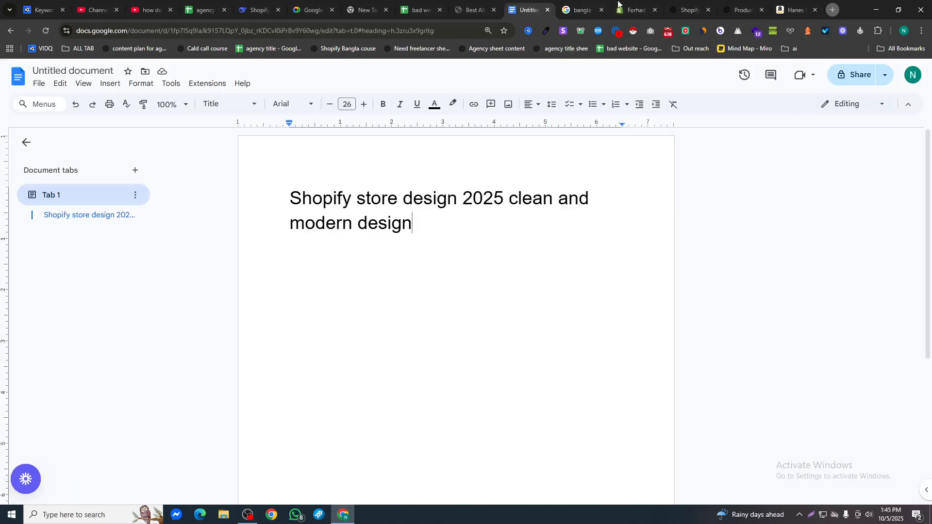
left_click(631, 10)
left_click(526, 279)
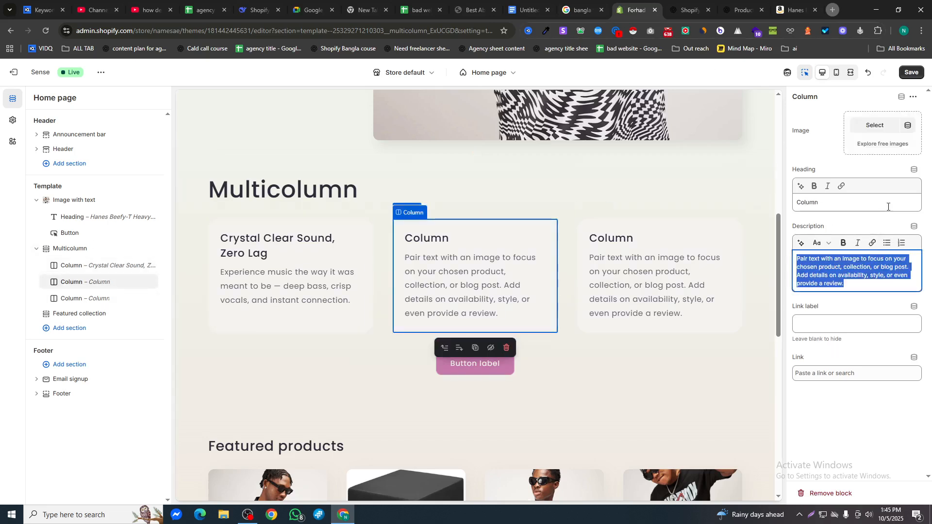
left_click_drag(888, 204, 798, 202)
key("ctrl+v")
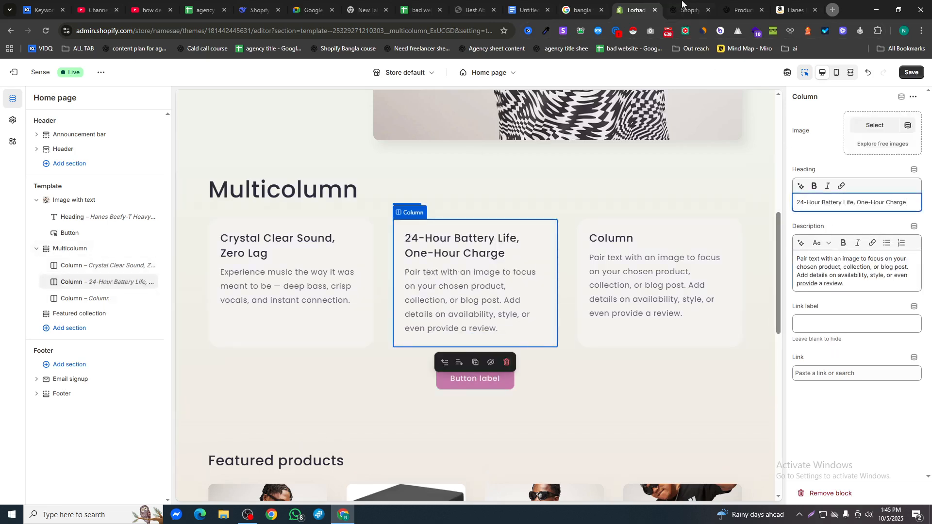
Set the second column's description to ChatGPT's "Stay powered through your day — one charge gives you a full day of freedom." without blank lines.
left_click(683, 6)
triple_click(369, 295)
key("ctrl+c")
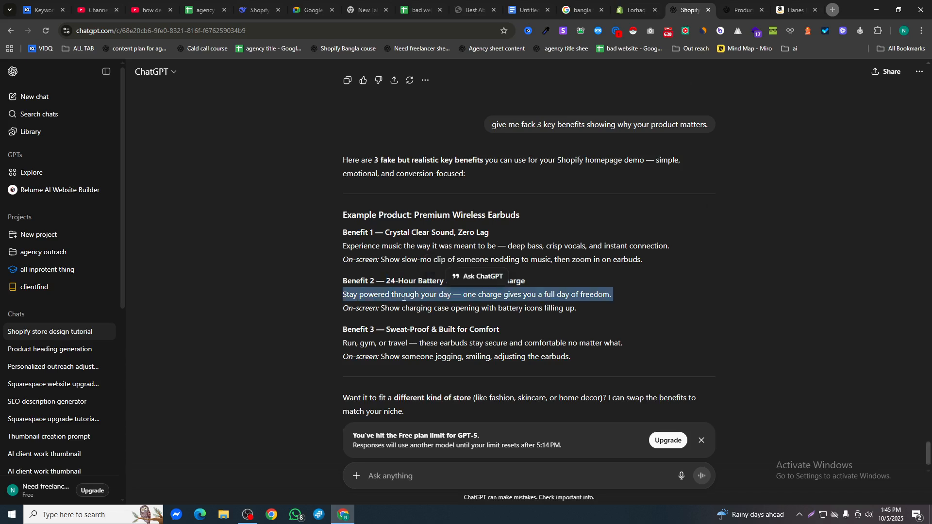
left_click(638, 5)
triple_click(853, 274)
key("ctrl+v")
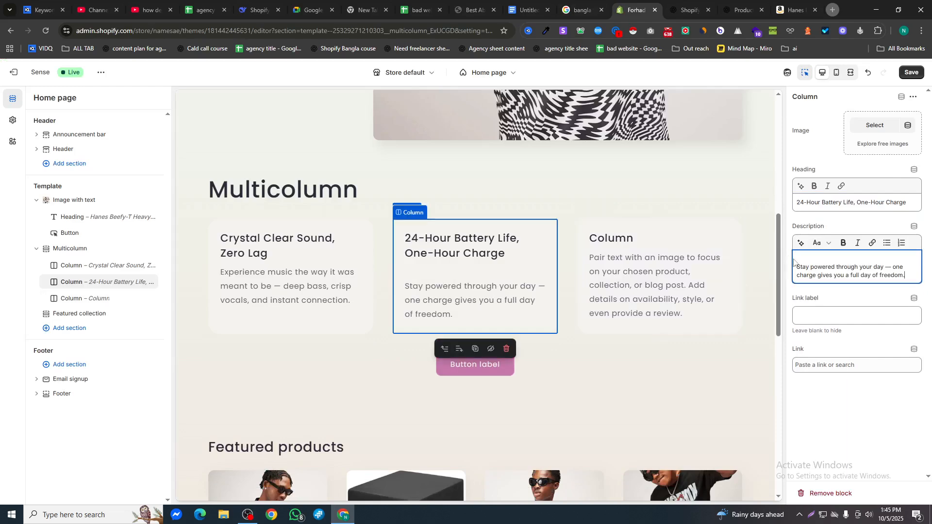
key("BackSpace")
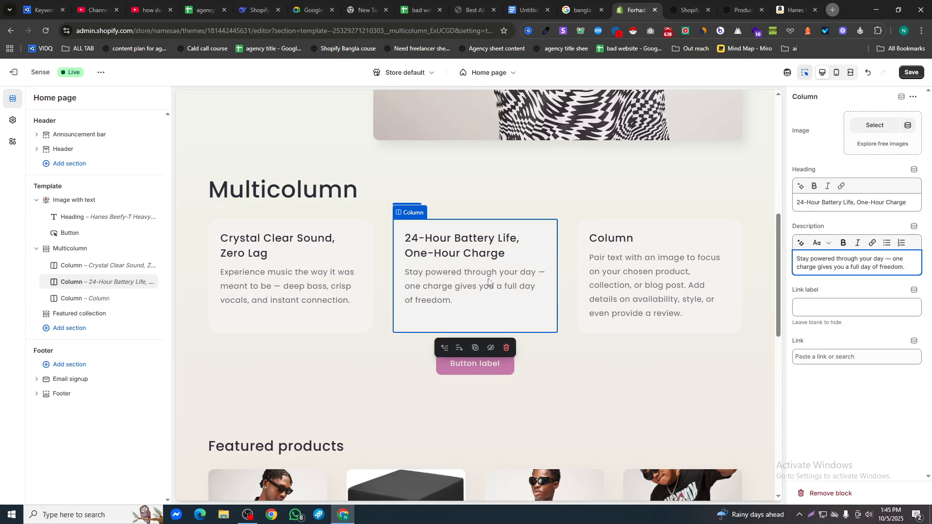
Copy "Sweat-Proof & Built for Comfort" from ChatGPT's Benefit 3 and set it as the third column's heading in the Shopify editor.
left_click(688, 9)
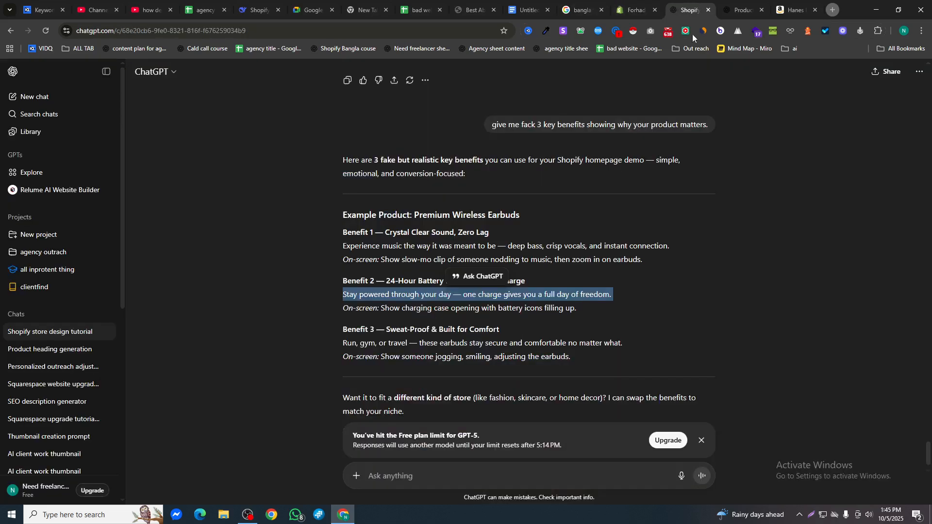
left_click_drag(388, 329, 500, 330)
left_click(429, 341)
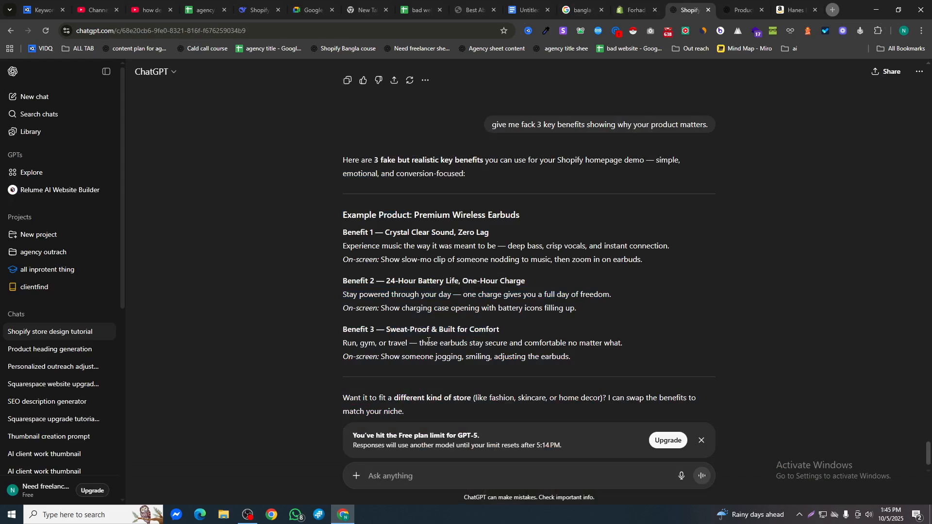
left_click_drag(386, 330, 500, 330)
key("ctrl+c")
left_click(631, 10)
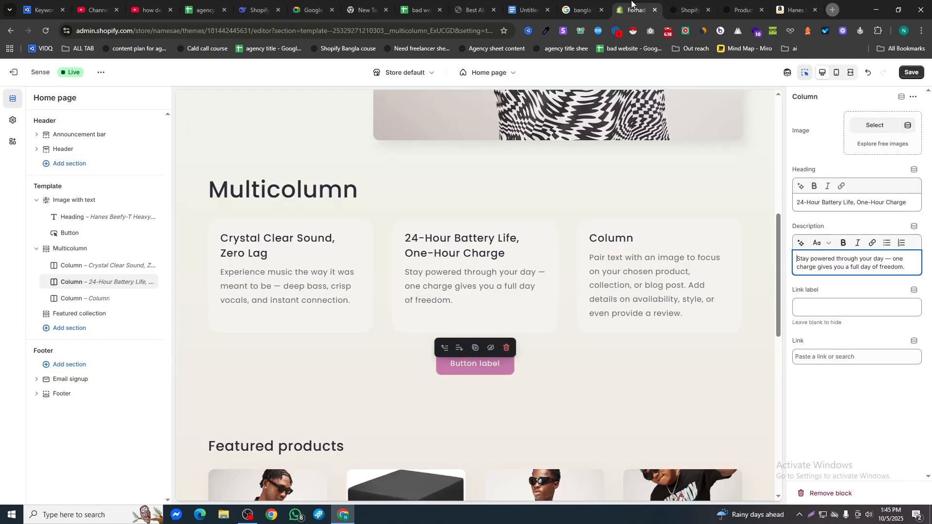
left_click(682, 276)
double_click(811, 202)
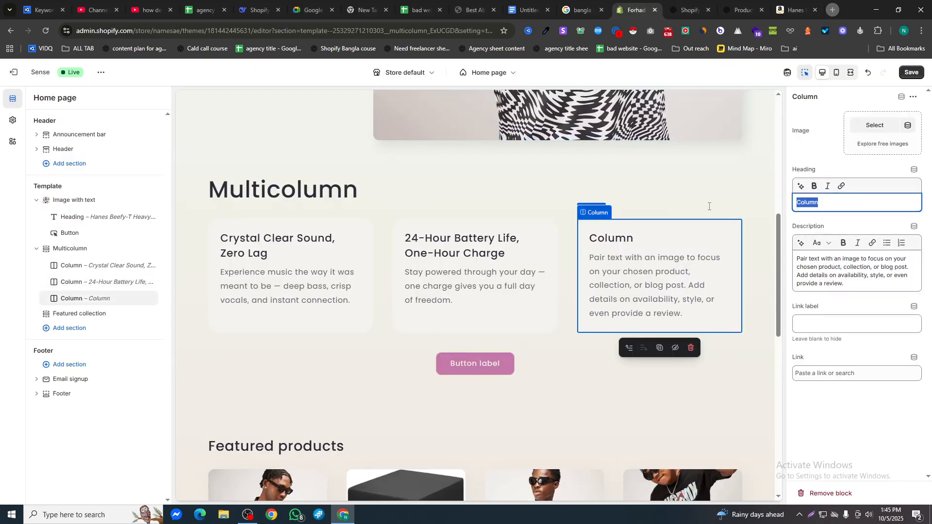
key("ctrl+v")
Replace the third column's description with ChatGPT's "Run, gym, or travel — these earbuds stay secure and comfortable no matter what.".
left_click(694, 6)
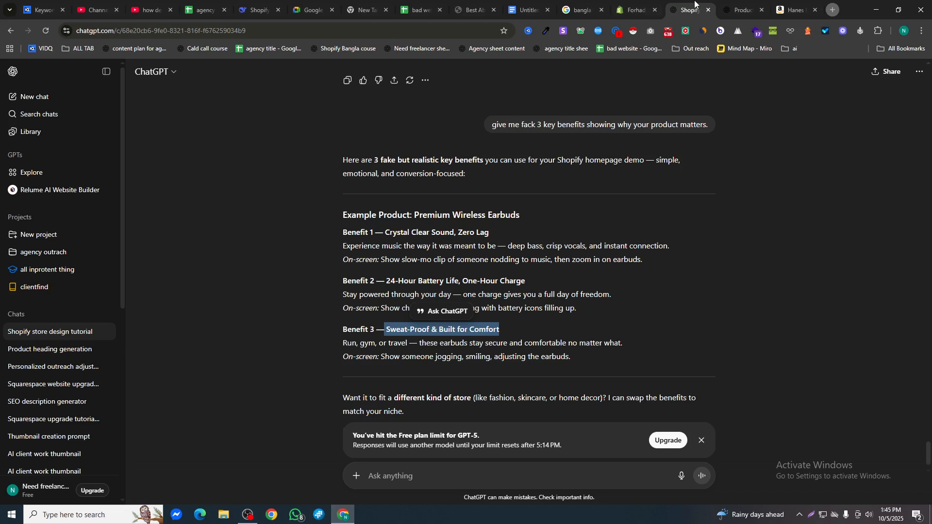
triple_click(425, 346)
key("ctrl+c")
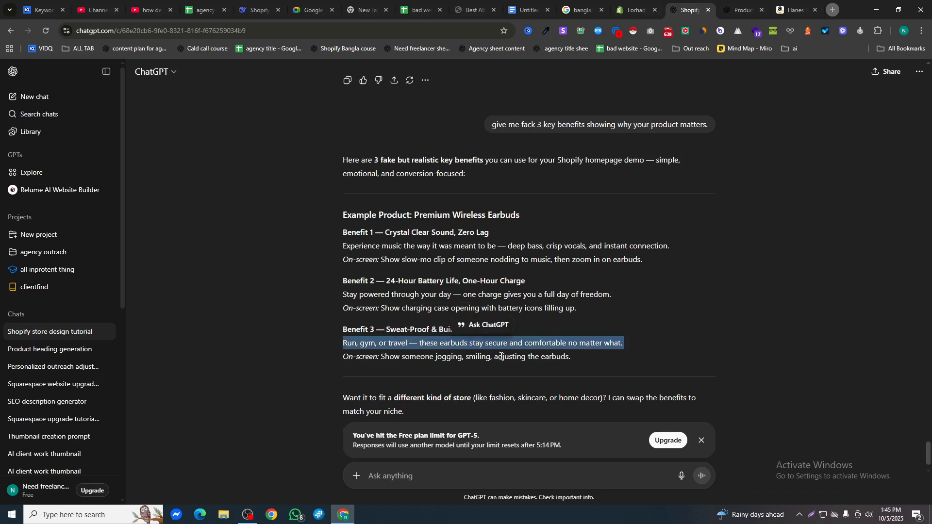
left_click(646, 5)
left_click(481, 29)
key("ctrl+v")
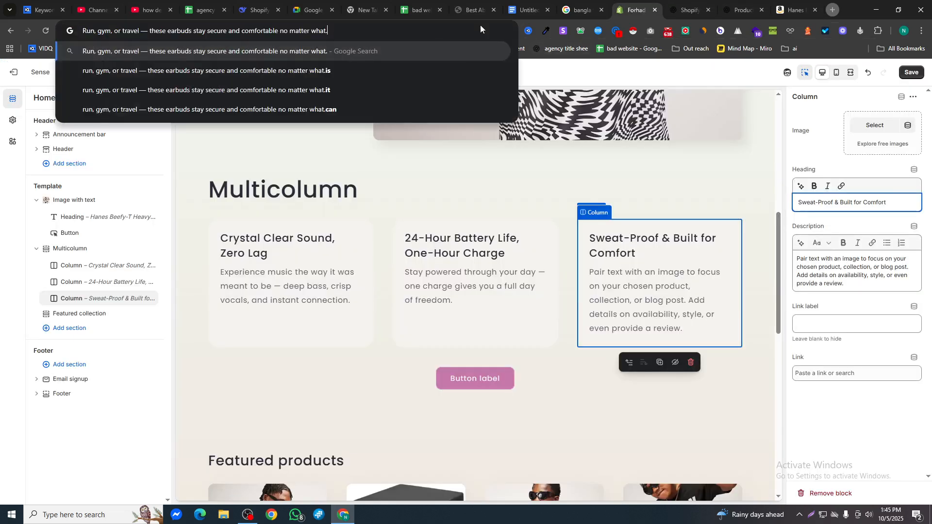
key("Escape")
triple_click(833, 283)
key("ctrl+v")
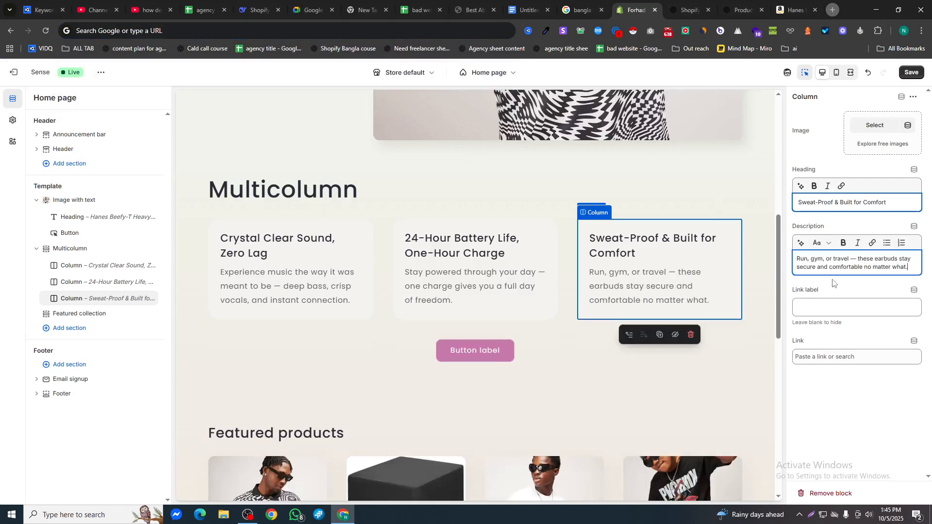
Open creativewebboost.com in a new tab, look over its home page and reload it.
left_click(833, 9)
type("creativewebboost.com")
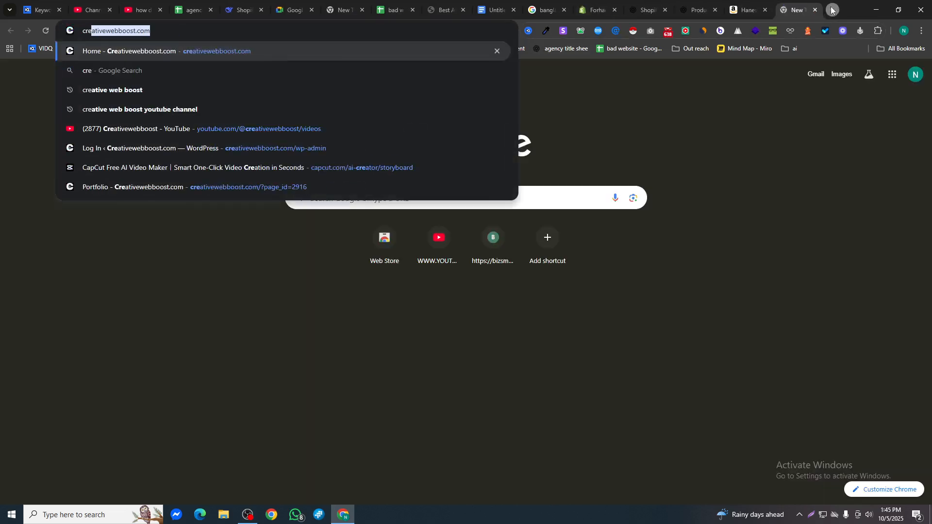
key("Return")
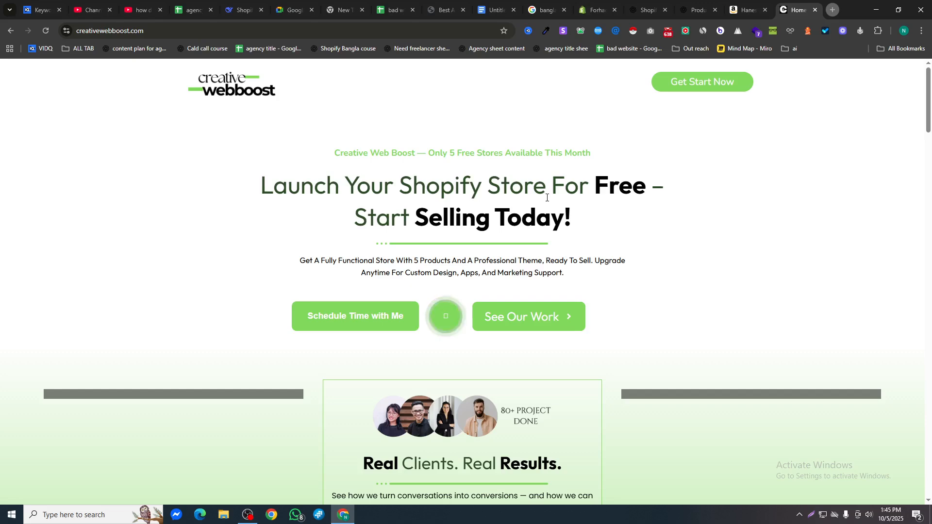
scroll(541, 266, "down", 5)
scroll(554, 310, "up", 5)
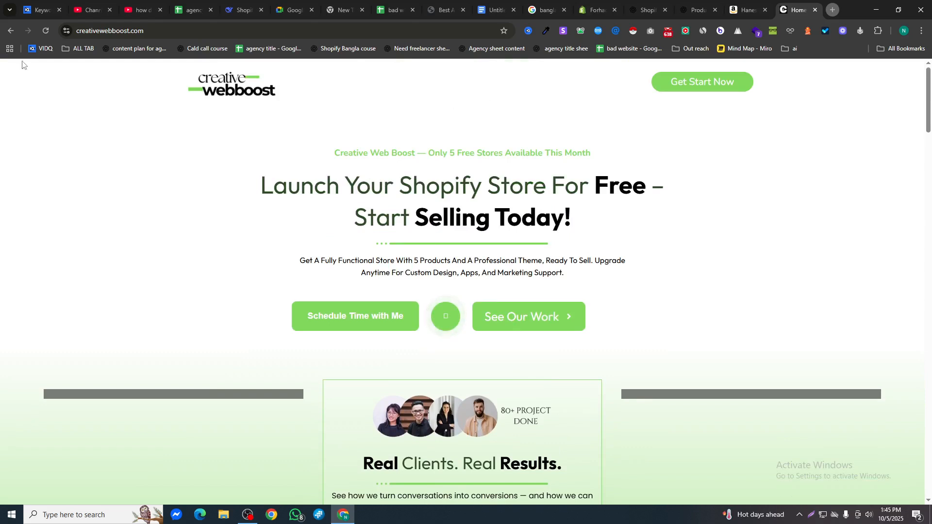
left_click(46, 30)
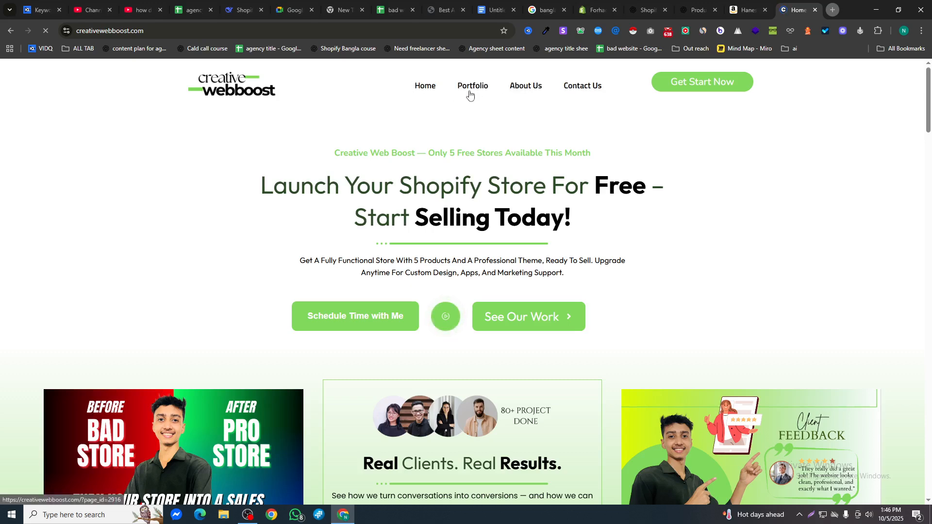
View the site's portfolio, browsing the Live project, Collection Page and Product Page project categories.
left_click(469, 93)
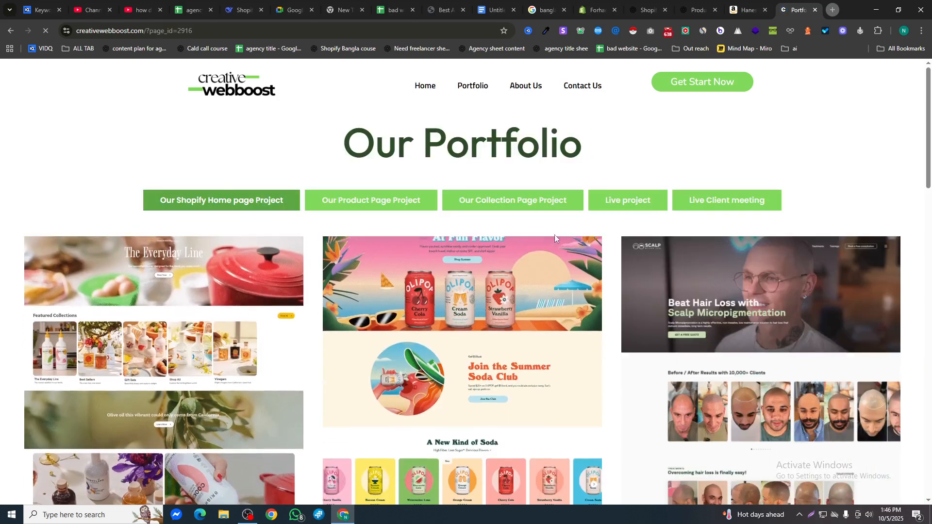
left_click(636, 207)
left_click(551, 204)
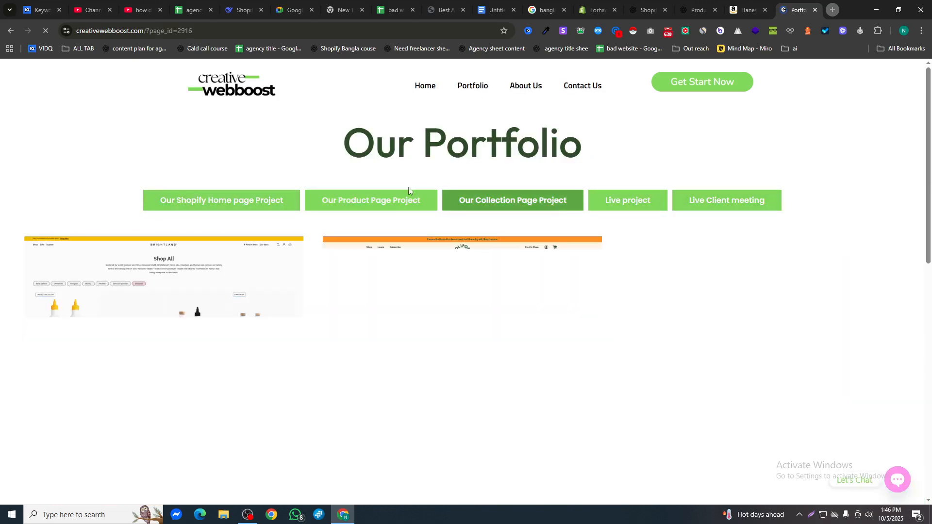
left_click(387, 201)
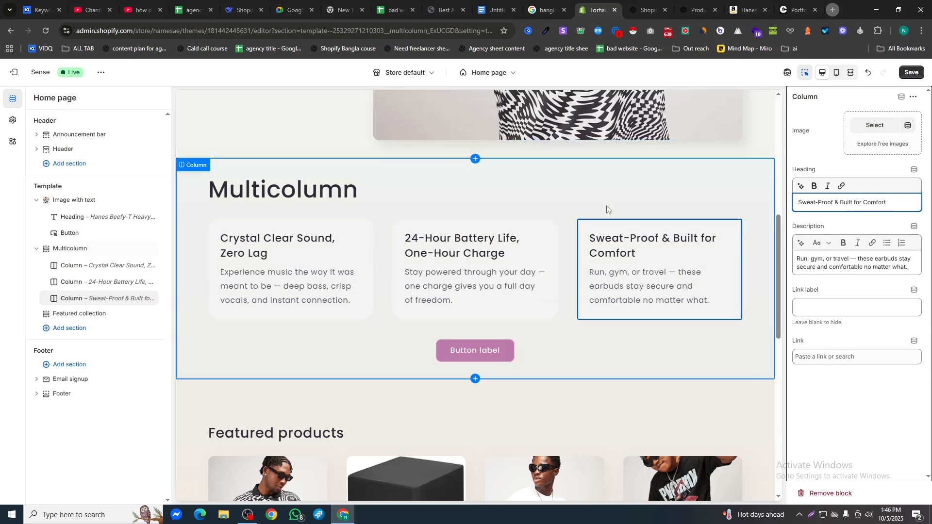
Back in the Shopify editor, label the Multicolumn section's button "Shop Now" and link it to All products.
left_click(456, 350)
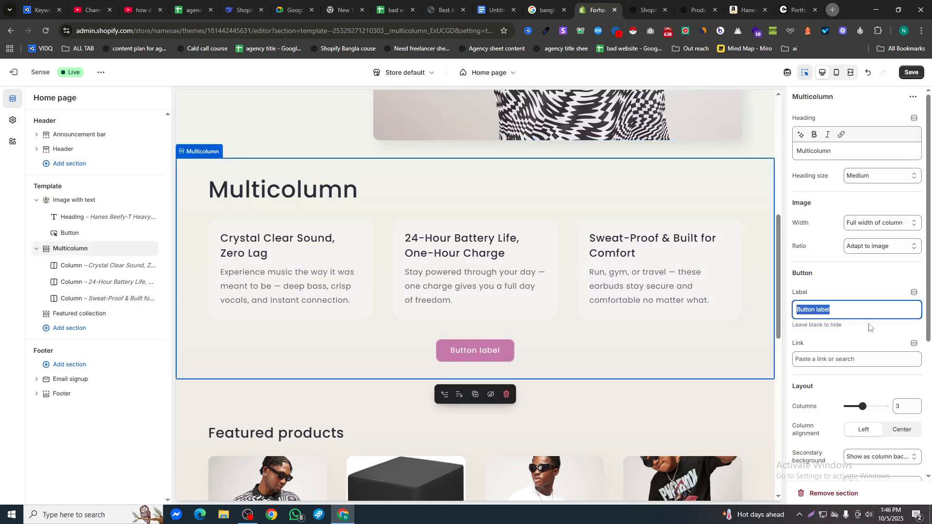
type("Shop N")
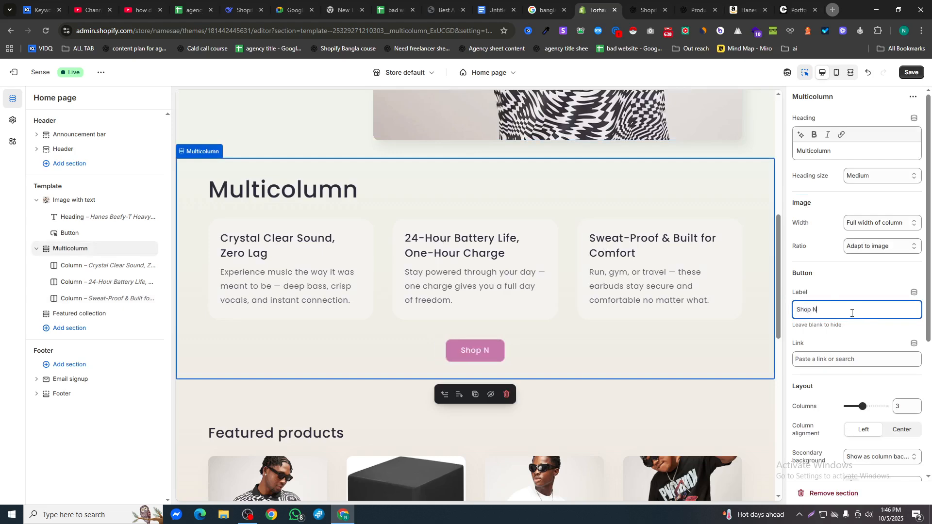
type("ow")
left_click(821, 359)
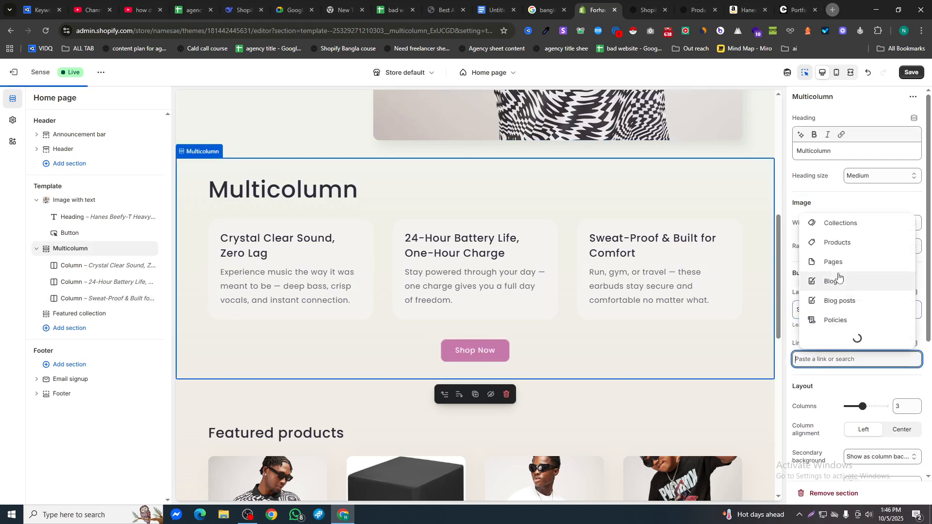
left_click(834, 261)
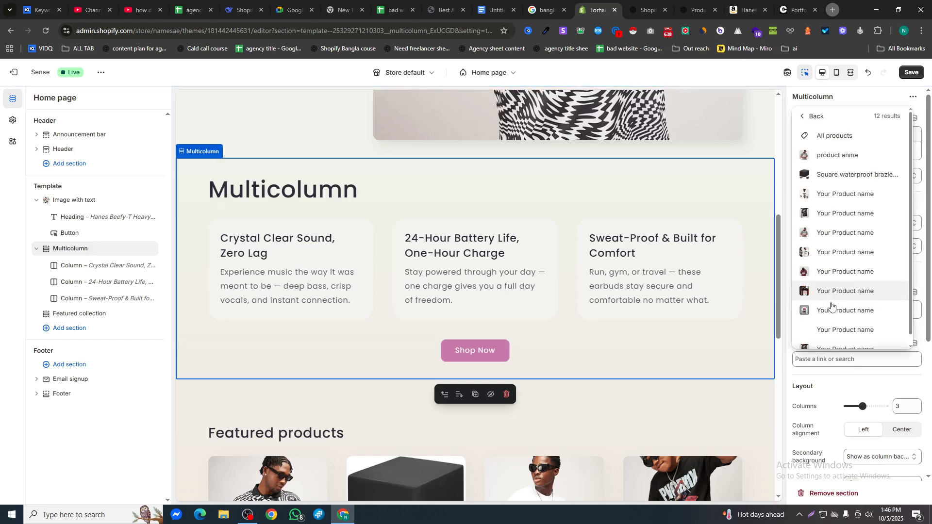
left_click(828, 136)
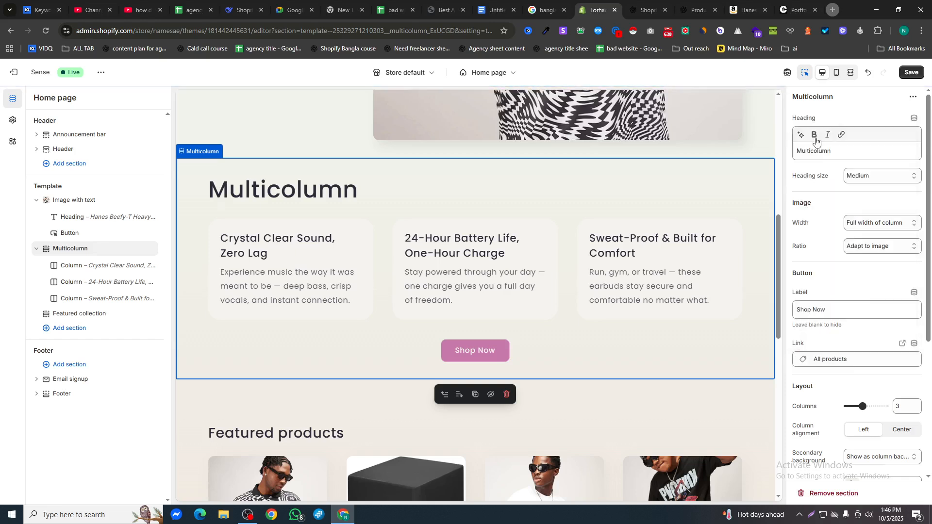
Clear the Multicolumn button's label to hide the button, and check the section in the page preview.
triple_click(867, 306)
key("BackSpace")
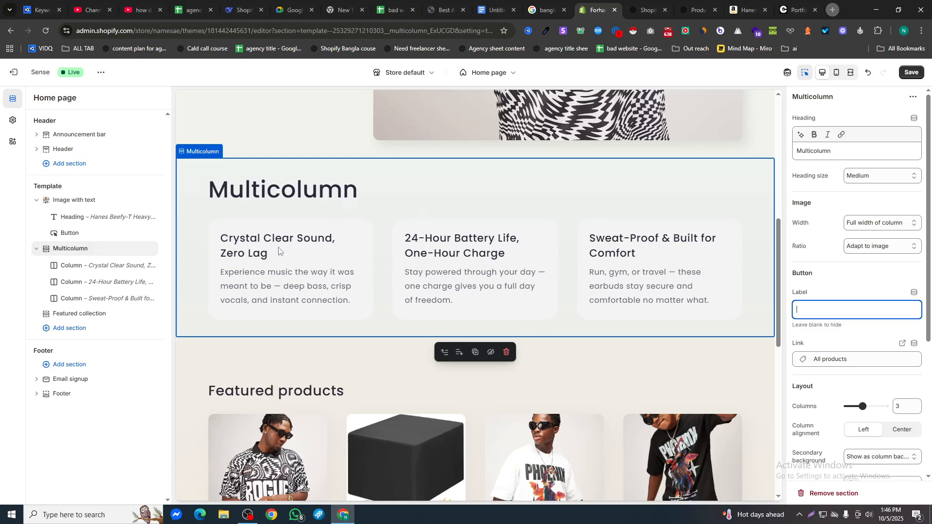
scroll(511, 219, "up", 5)
scroll(496, 258, "down", 6)
scroll(543, 259, "up", 5)
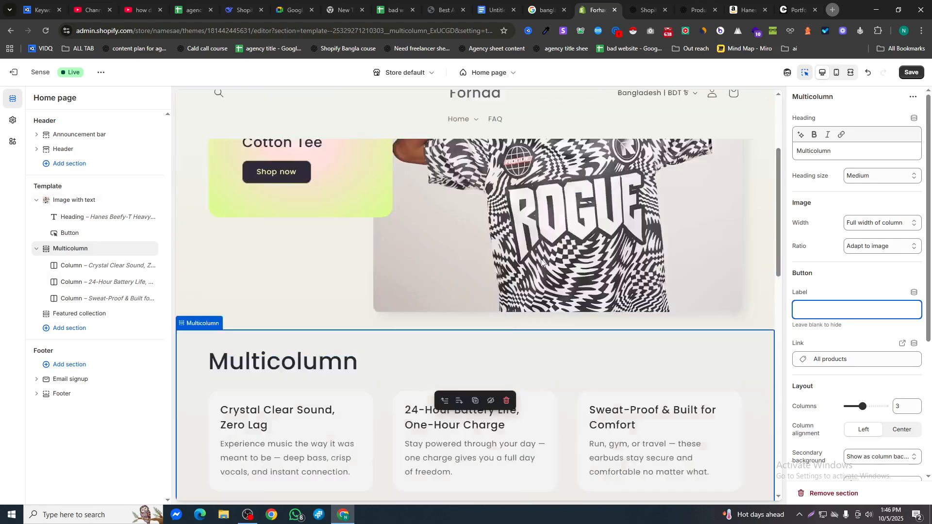
scroll(542, 262, "up", 3)
scroll(541, 263, "down", 1)
Ask ChatGPT for a section heading with the prompt "giveme a best headign for 3 banifit".
left_click(641, 4)
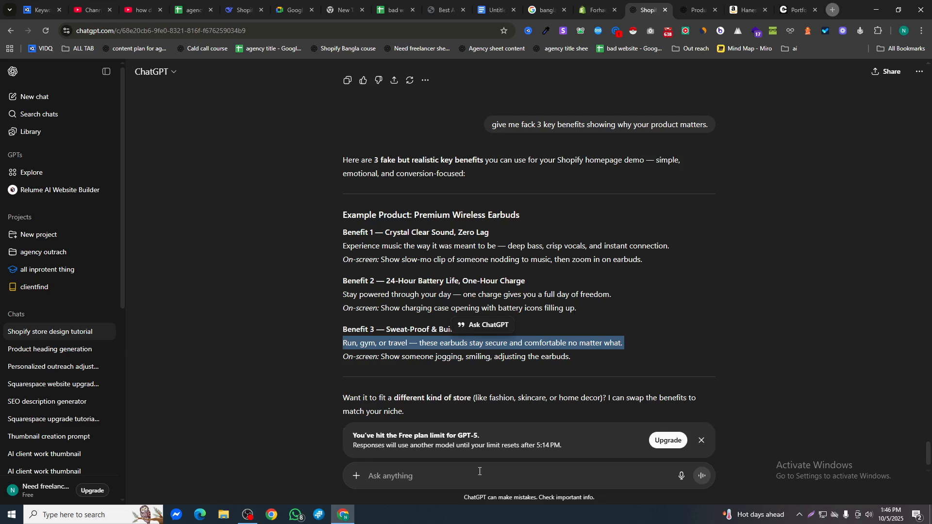
left_click(410, 476)
type("giveme a best headign for 3")
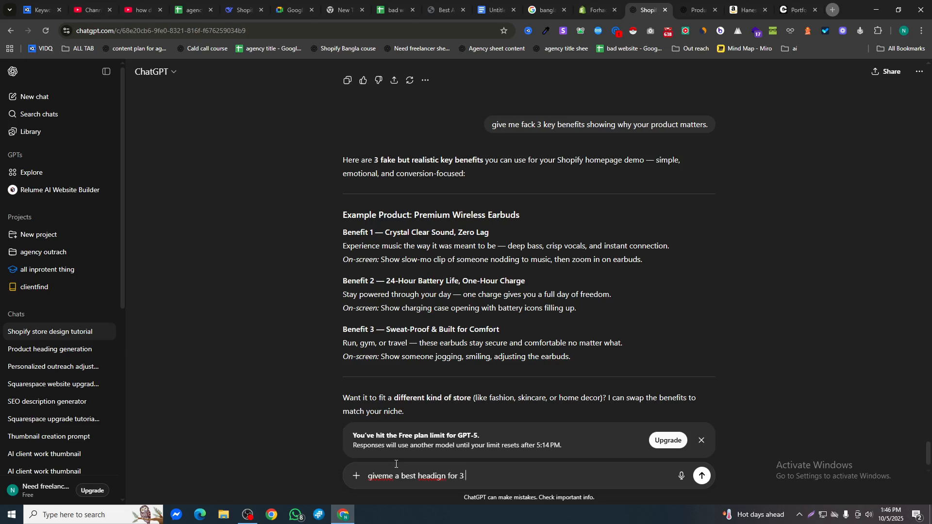
key("Return")
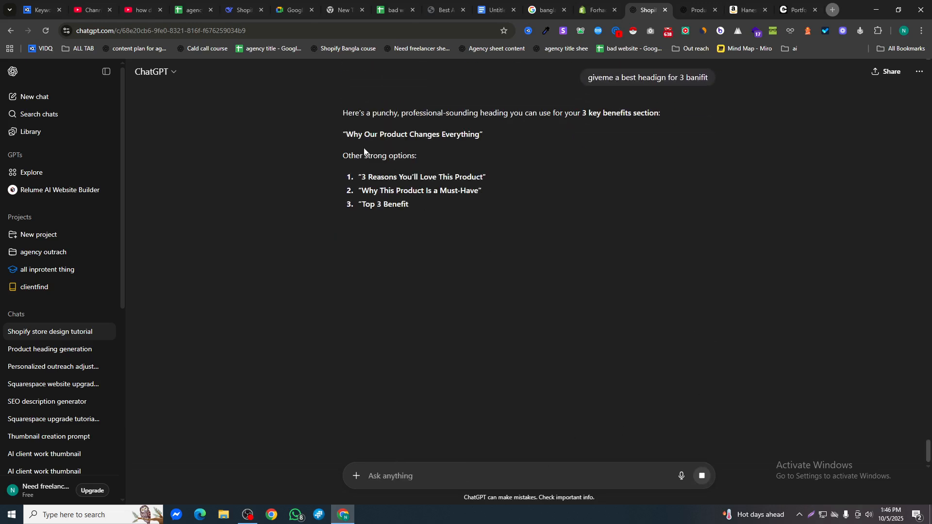
Set the Multicolumn section's heading in Shopify to ChatGPT's "Why Our Product Changes Everything" and its heading size to Small.
left_click_drag(383, 134, 468, 133)
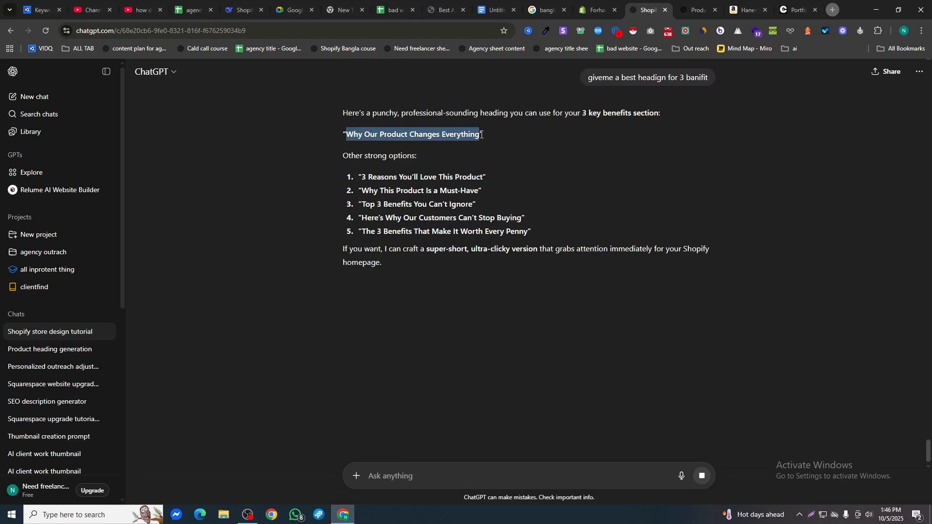
left_click(599, 4)
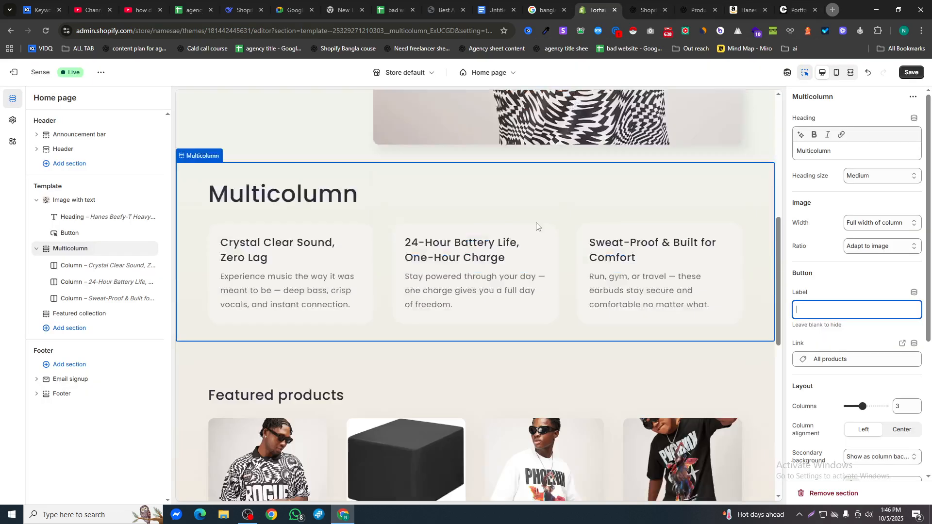
double_click(837, 150)
type("Why Our Product Changes Everything")
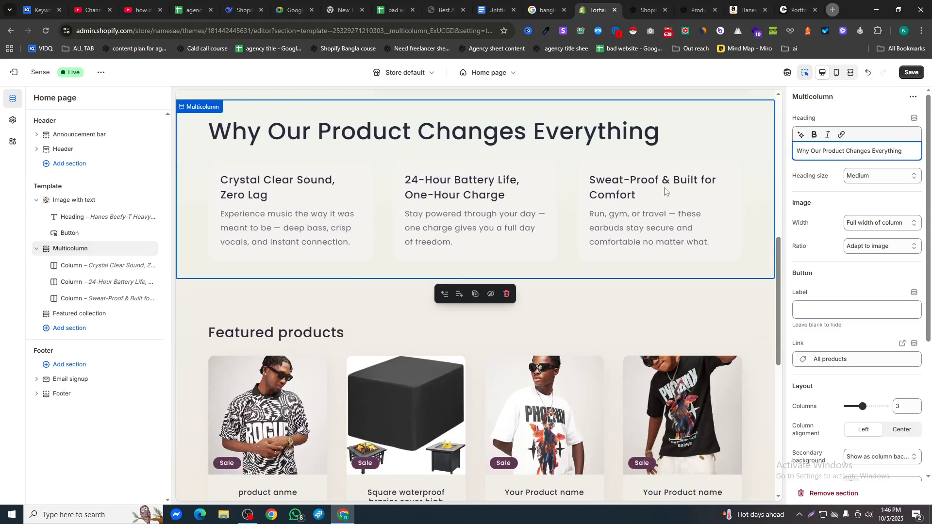
left_click(874, 176)
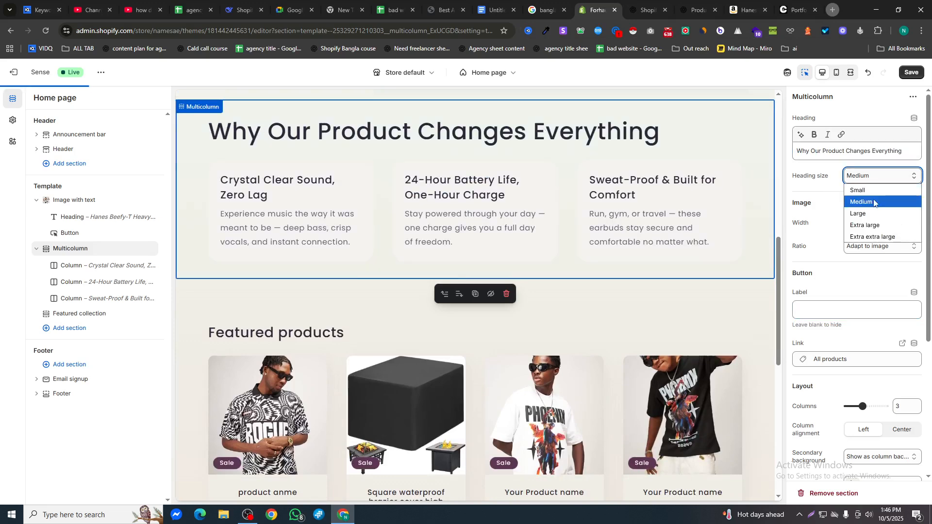
left_click(866, 186)
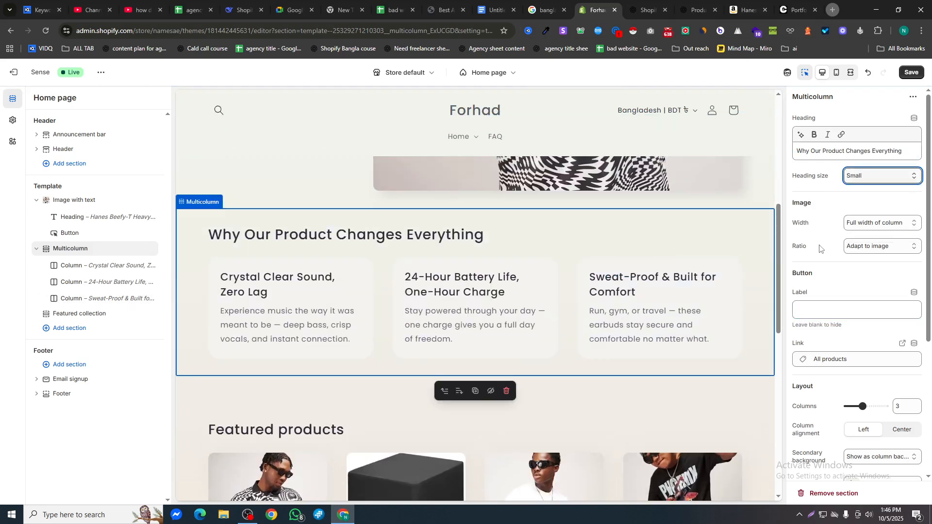
Examine the lower part of the home page and open the Featured products section's heading for editing.
scroll(633, 295, "down", 3)
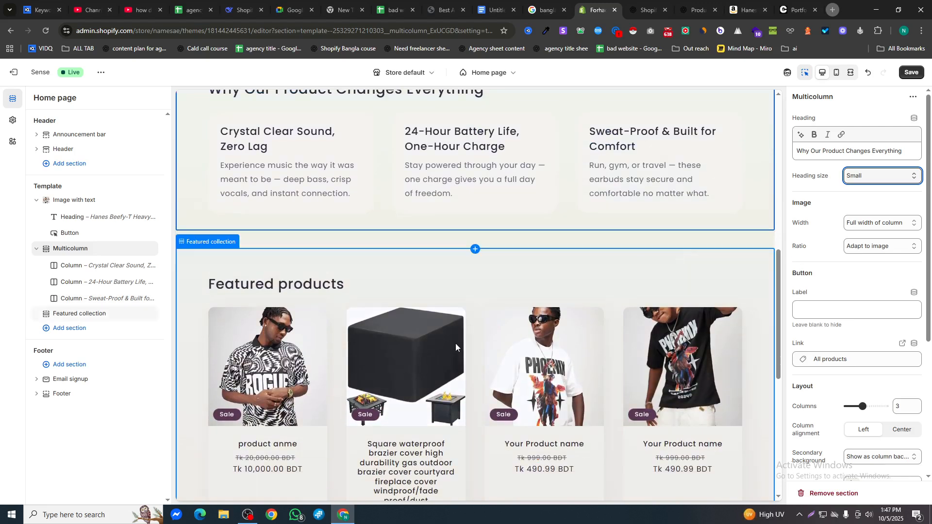
scroll(437, 340, "down", 7)
scroll(468, 318, "up", 4)
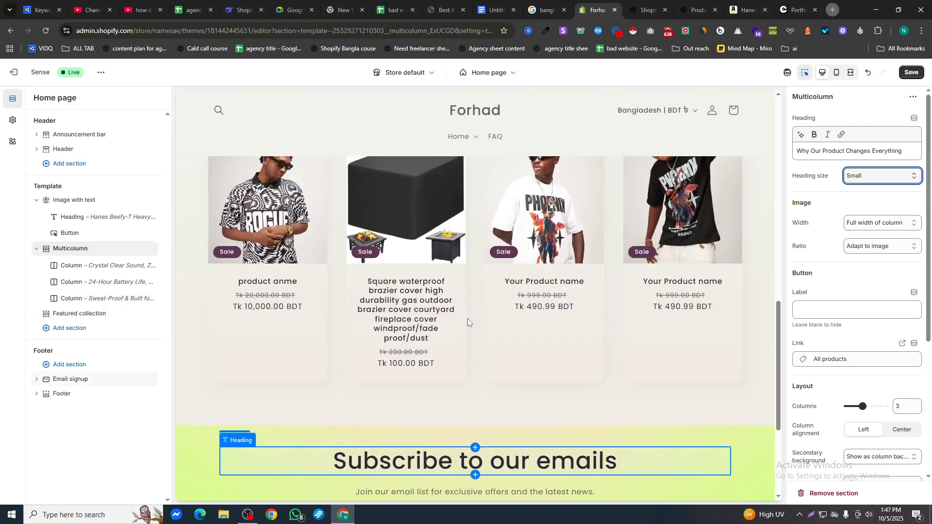
scroll(467, 318, "up", 3)
left_click(369, 271)
scroll(490, 291, "down", 3)
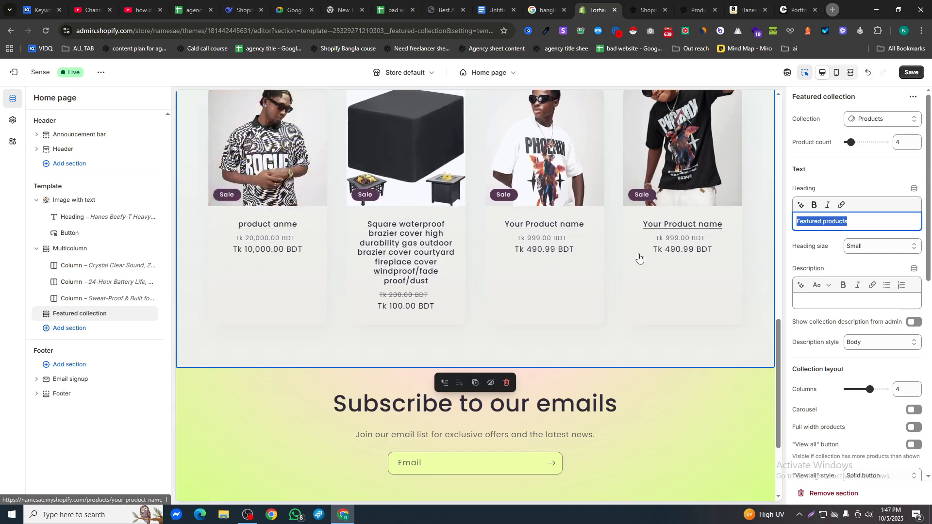
scroll(485, 272, "up", 1)
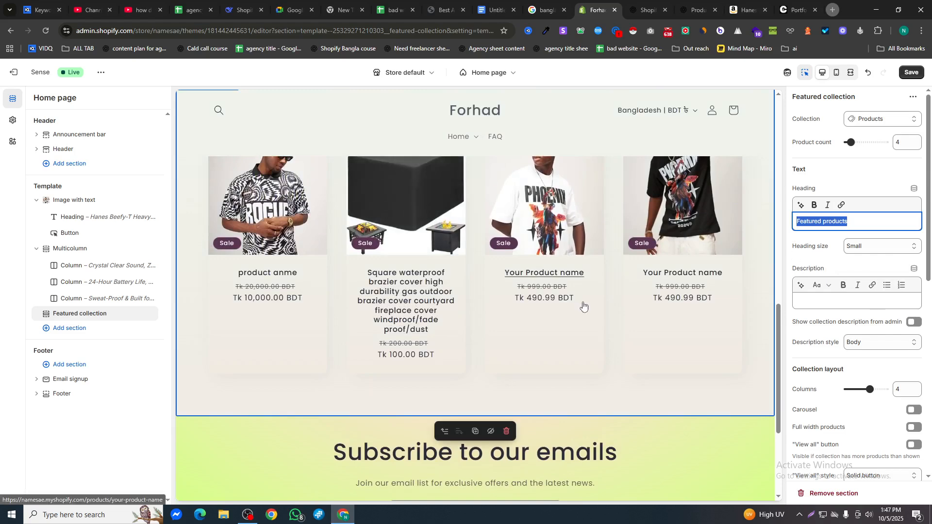
scroll(583, 304, "up", 1)
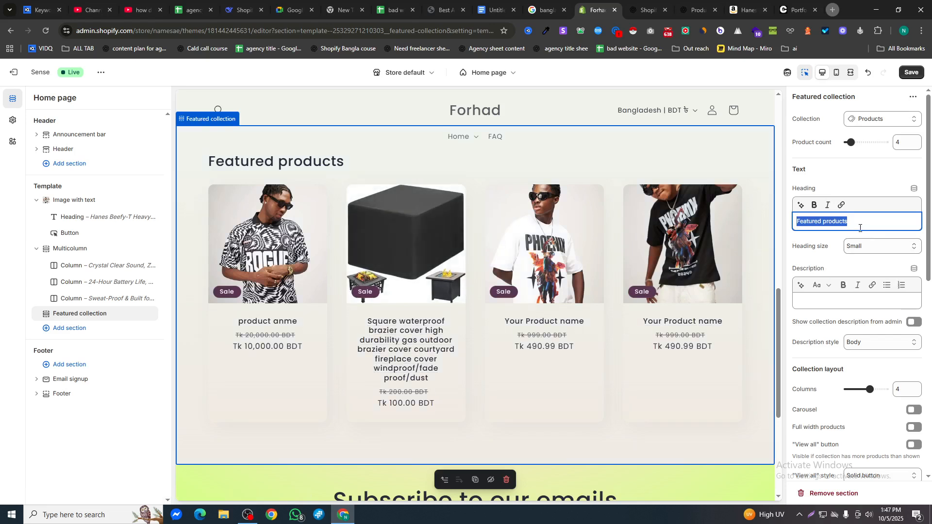
Set the featured collection section's heading to "Best Selling", check the rest of the page, and save the theme changes.
type("Best")
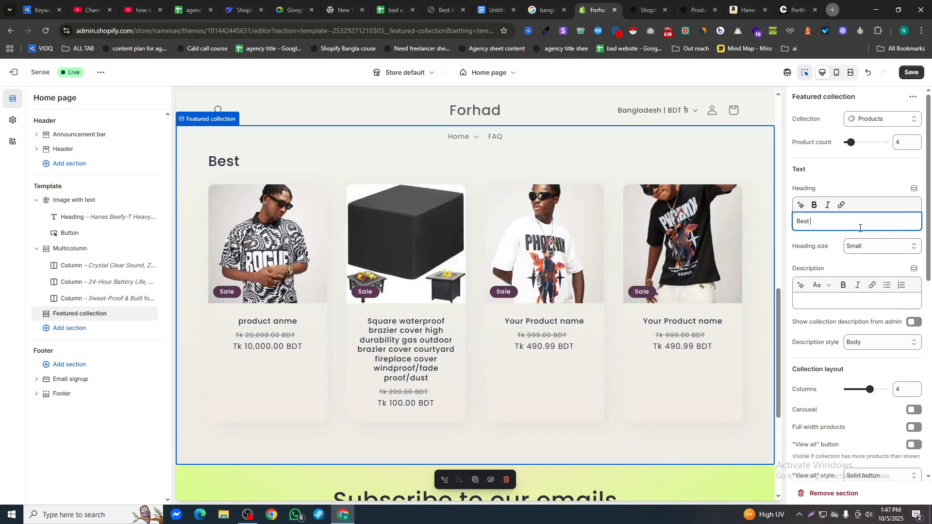
type(" Selling")
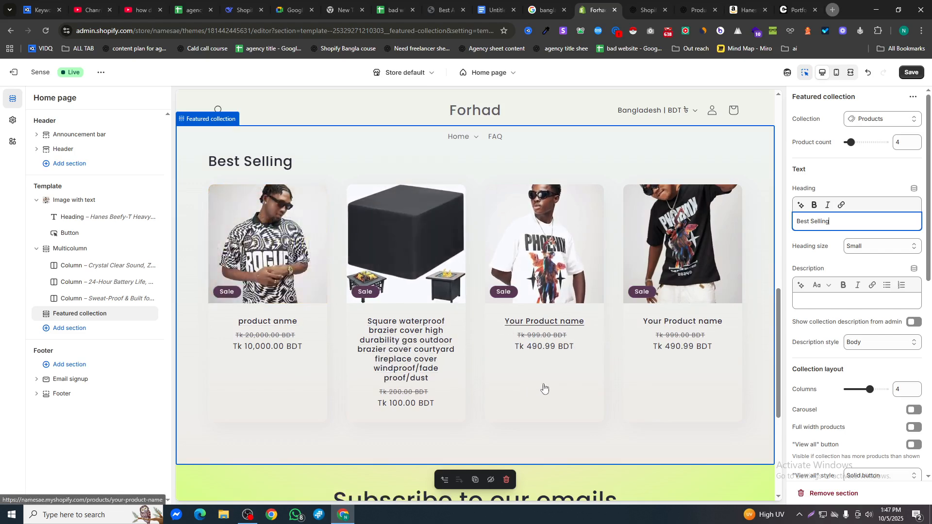
scroll(514, 385, "down", 2)
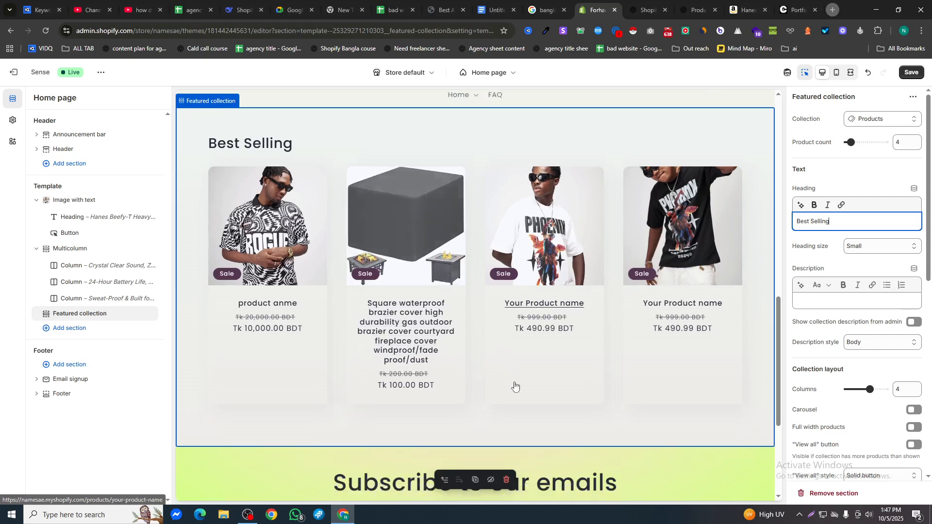
scroll(523, 321, "down", 3)
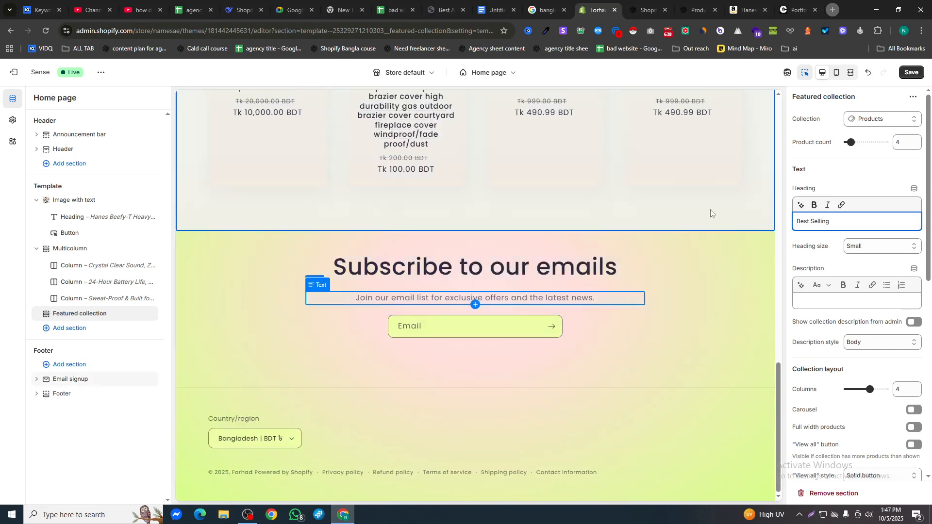
left_click(918, 73)
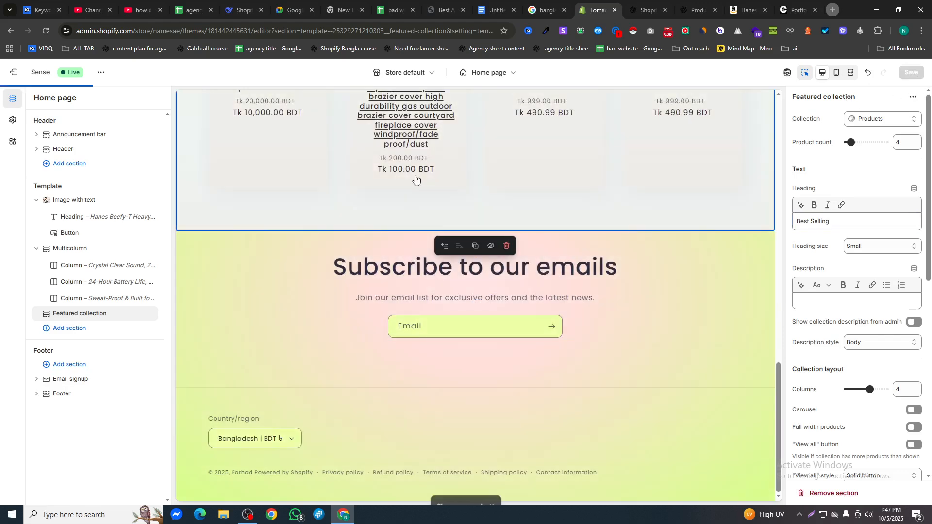
Exit the theme editor, open the store's app search, and search the Shopify App Store for "dk".
left_click(14, 73)
left_click(26, 319)
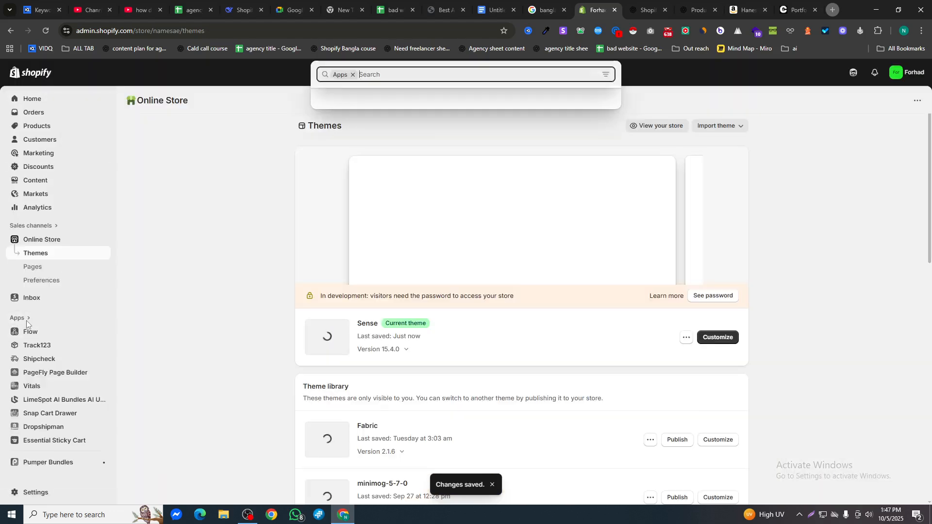
type("dk")
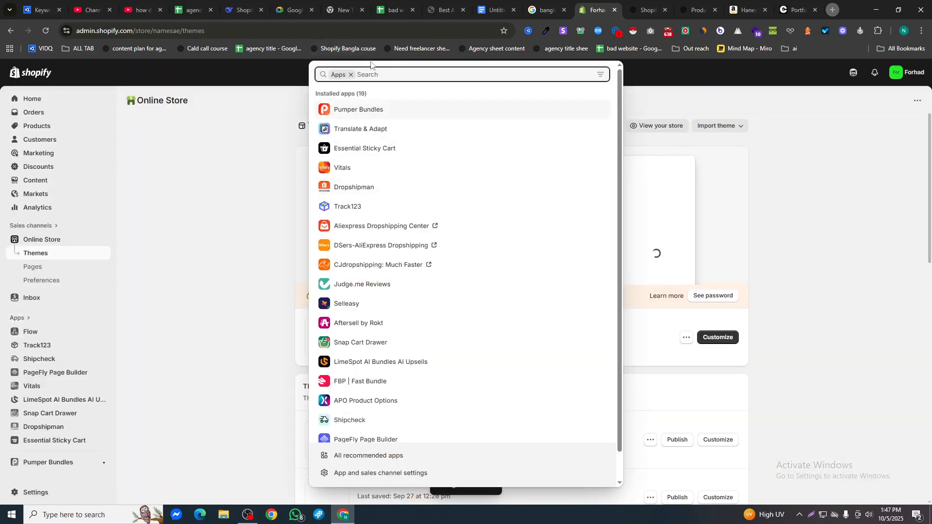
key("Return")
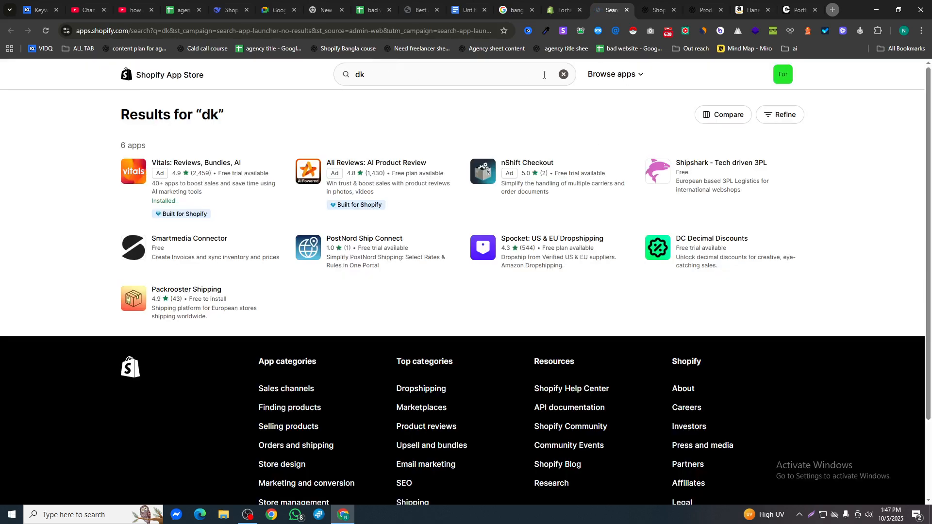
Replace the App Store search with "jud" and open the Judge.me Product Reviews app from the suggestions.
left_click(543, 75)
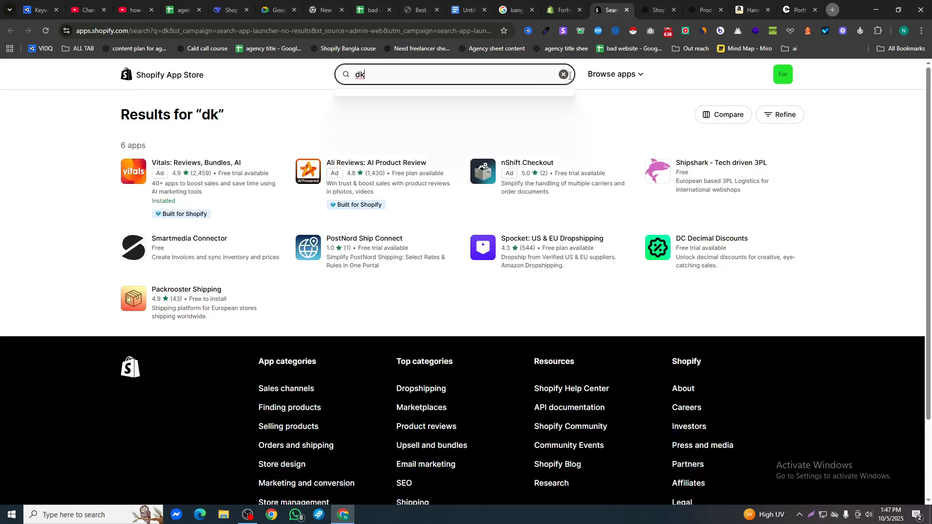
left_click(563, 75)
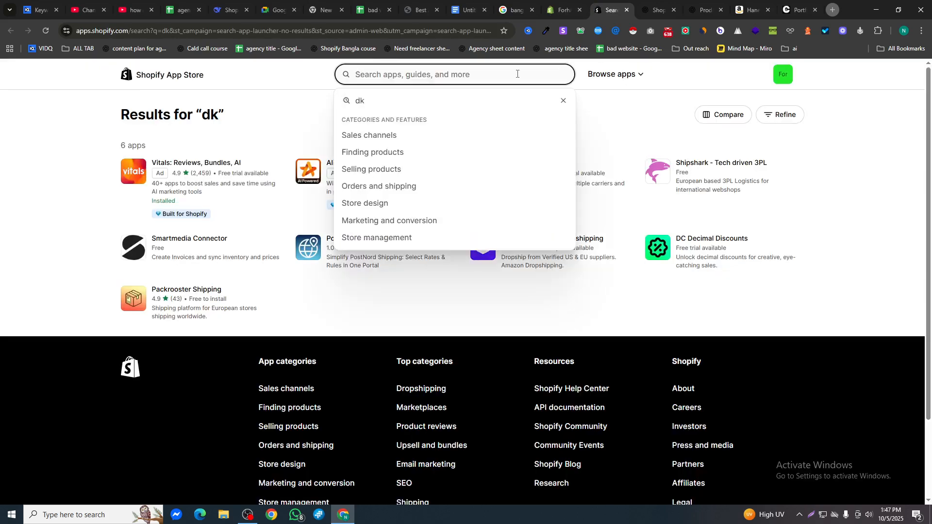
type("ju")
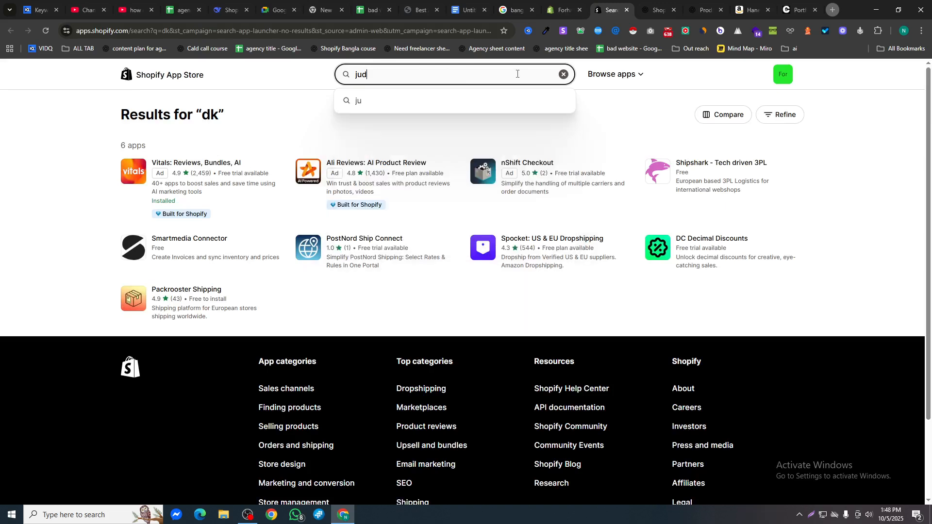
type("d")
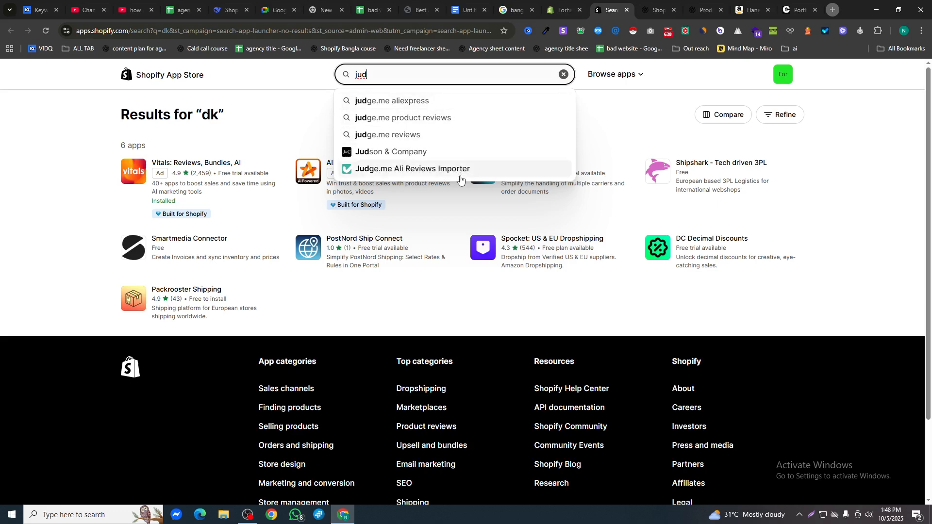
left_click(386, 118)
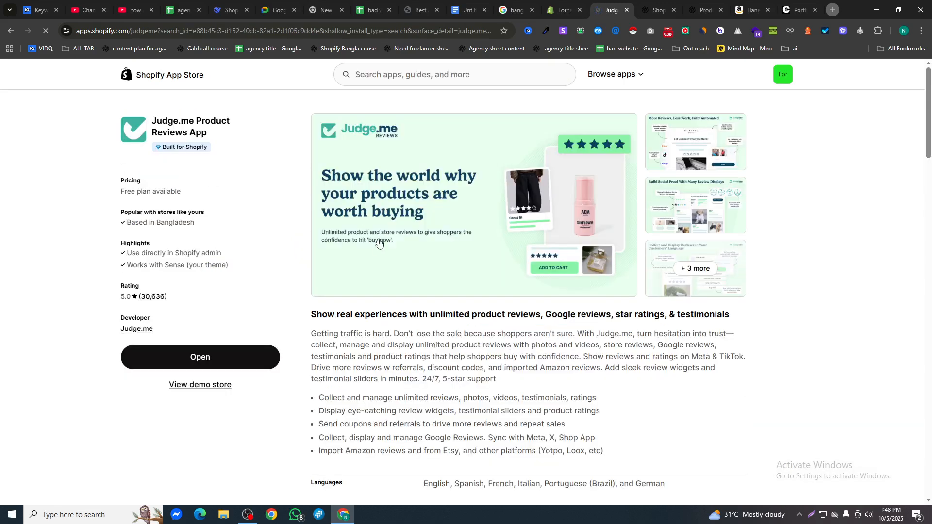
Look over the Judge.me Product Reviews listing, open the installed app, and close the listing.
scroll(373, 255, "down", 5)
scroll(375, 119, "down", 4)
scroll(439, 281, "up", 7)
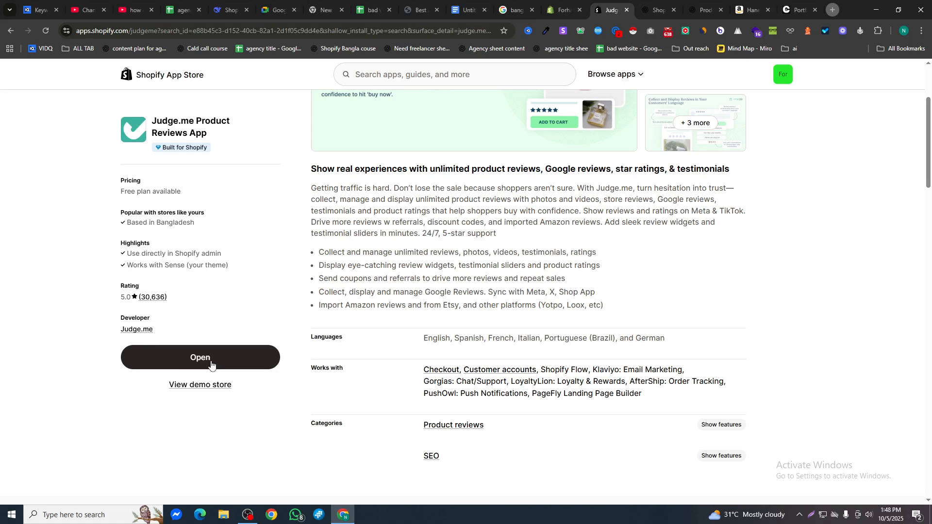
left_click(266, 363)
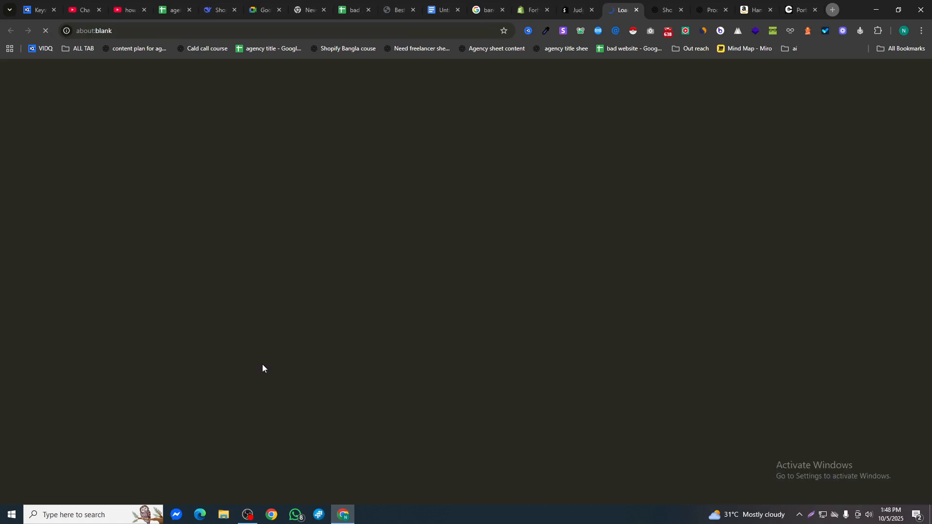
left_click(592, 10)
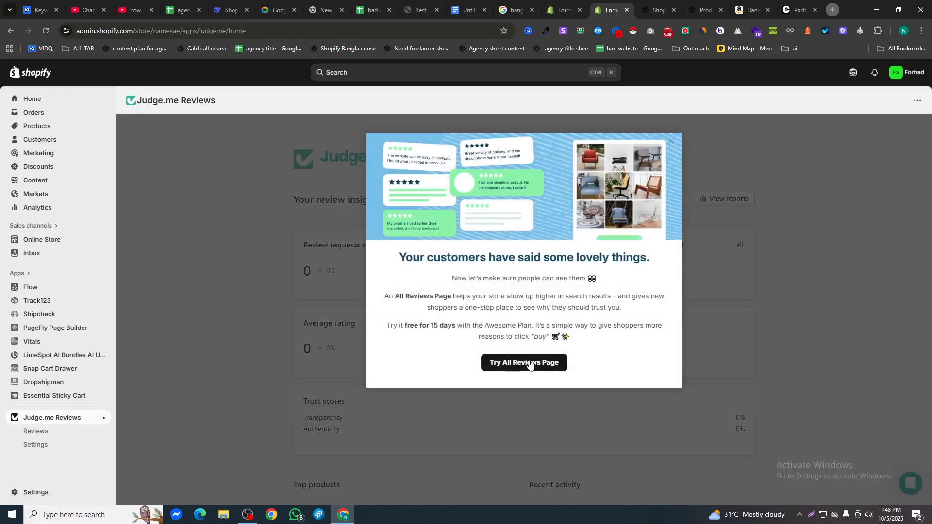
left_click(536, 367)
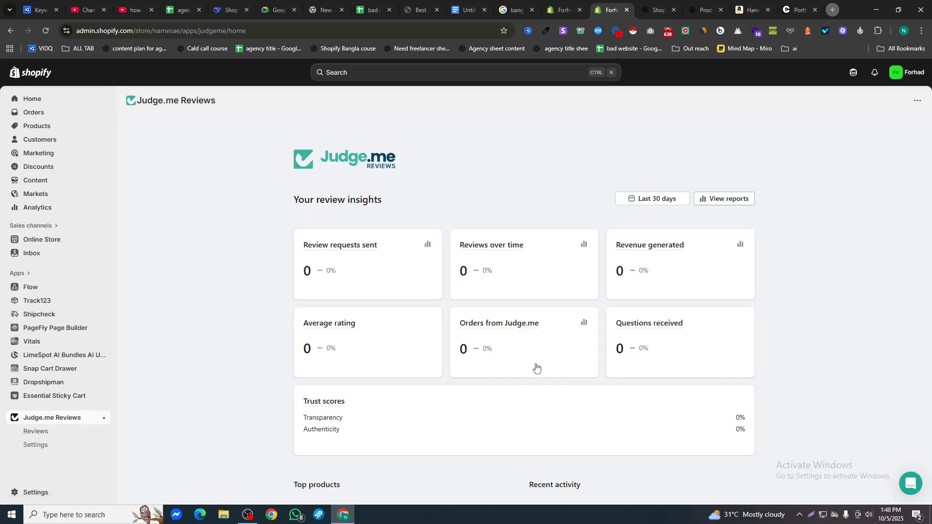
left_click(46, 432)
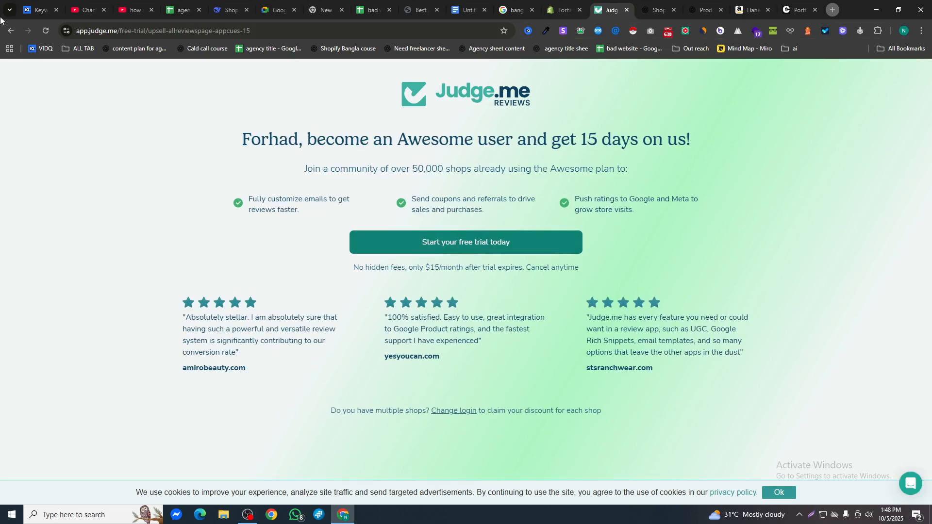
left_click(8, 29)
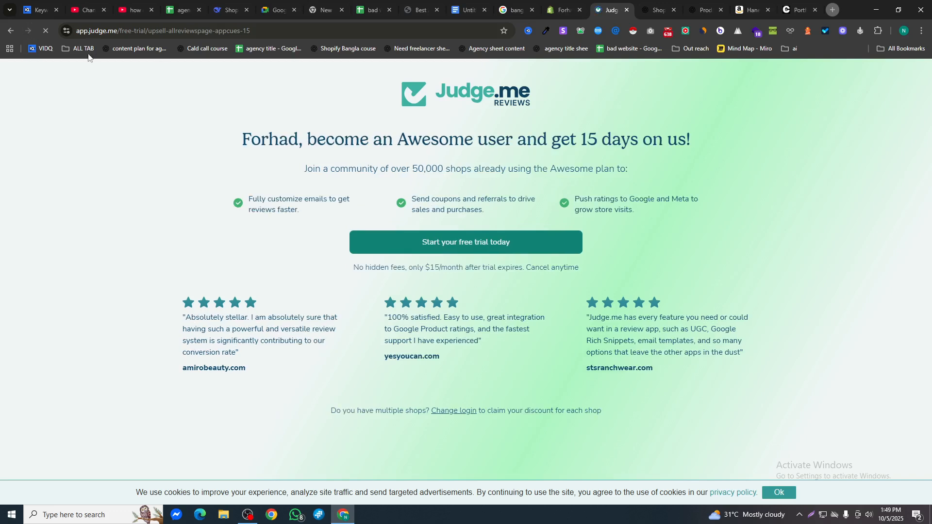
left_click(12, 35)
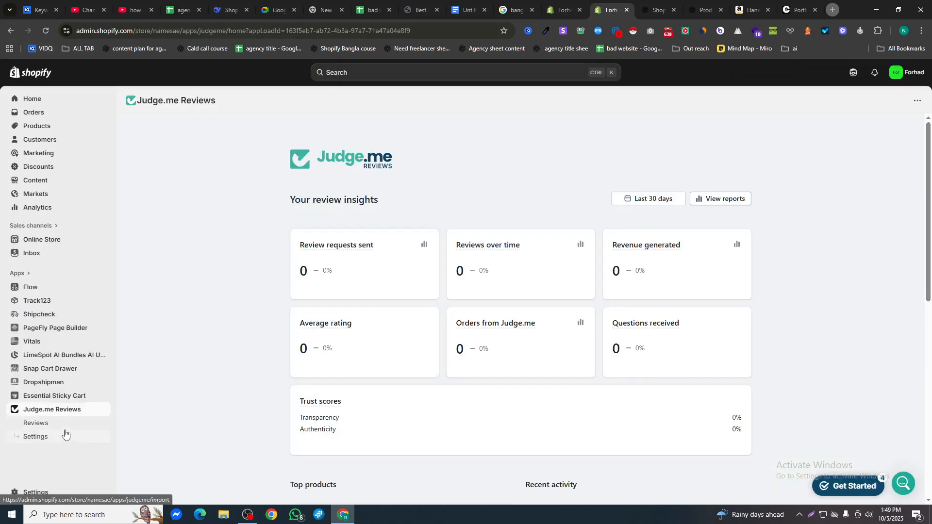
Open Judge.me's review import from its Reviews page, choose importing from other platforms, and proceed with the required app update.
left_click(39, 423)
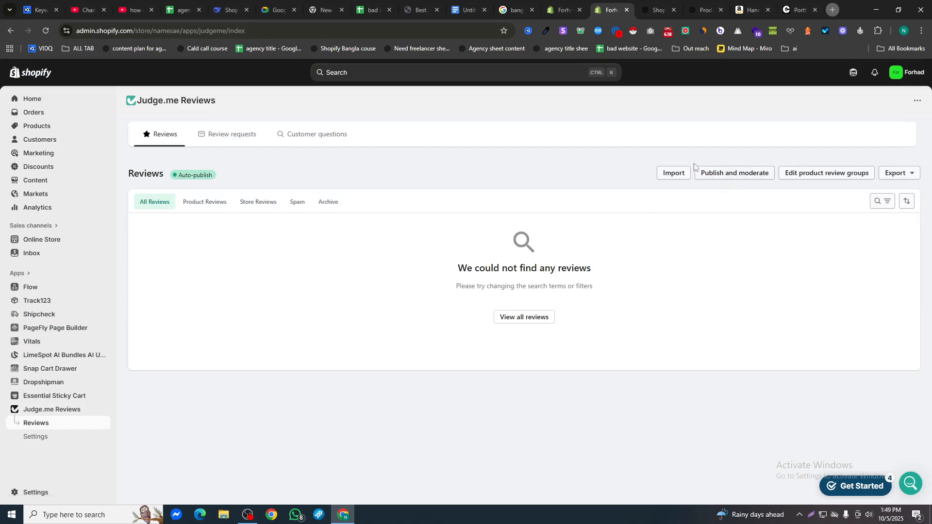
left_click(674, 180)
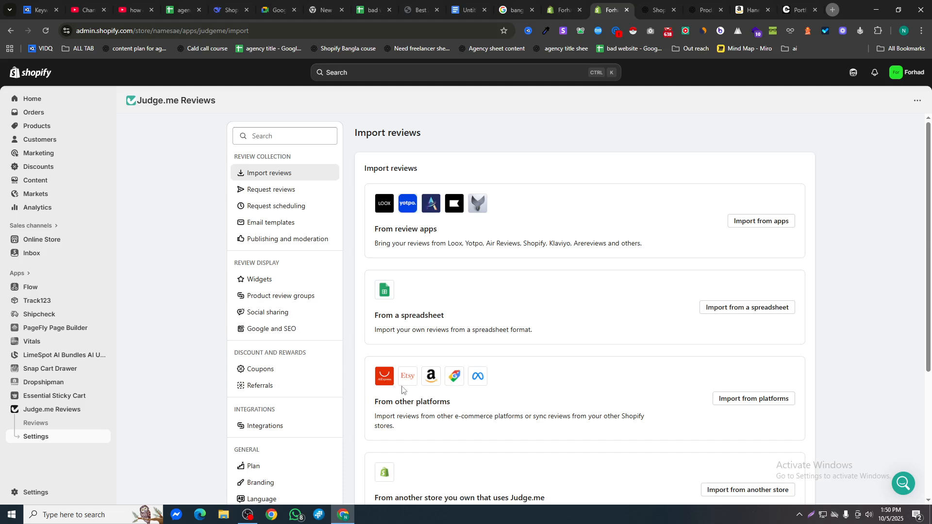
left_click(733, 399)
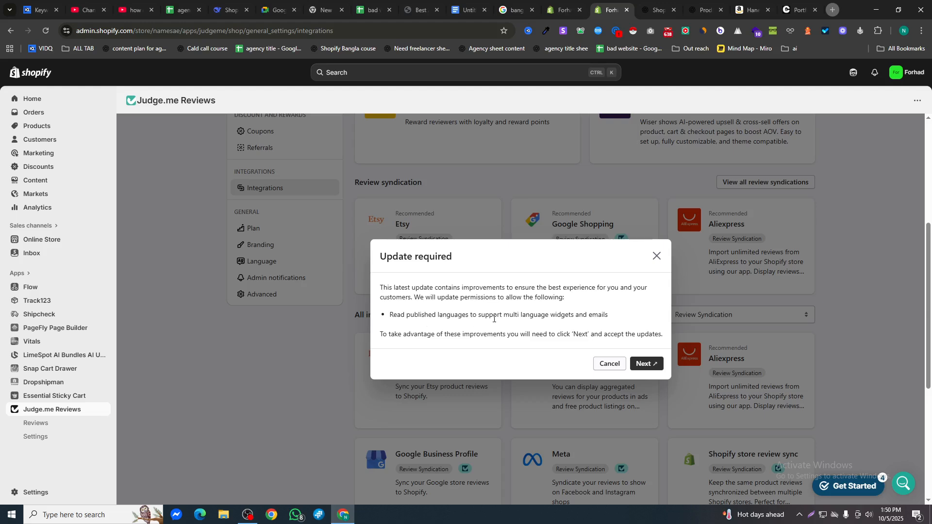
left_click(644, 365)
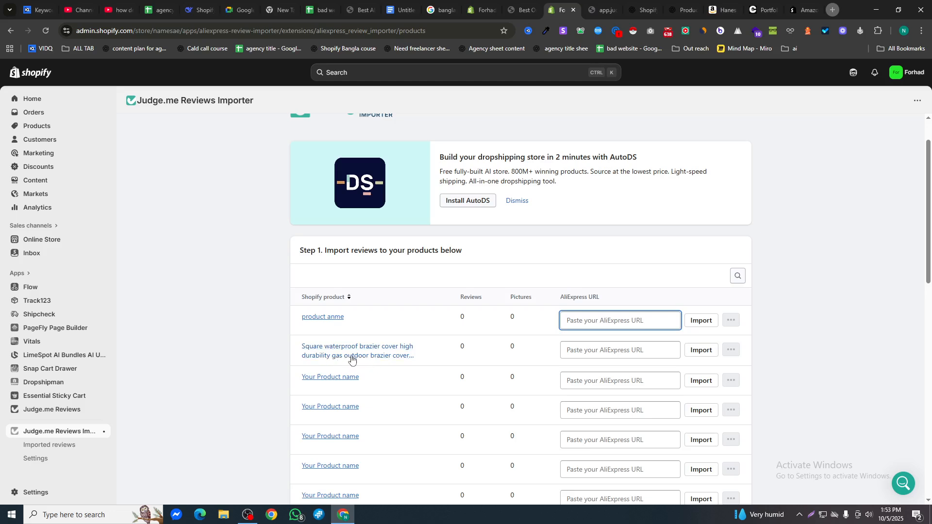
Copy the start of the square waterproof brazier cover's product title and search AliExpress for it.
left_click_drag(302, 348, 391, 360)
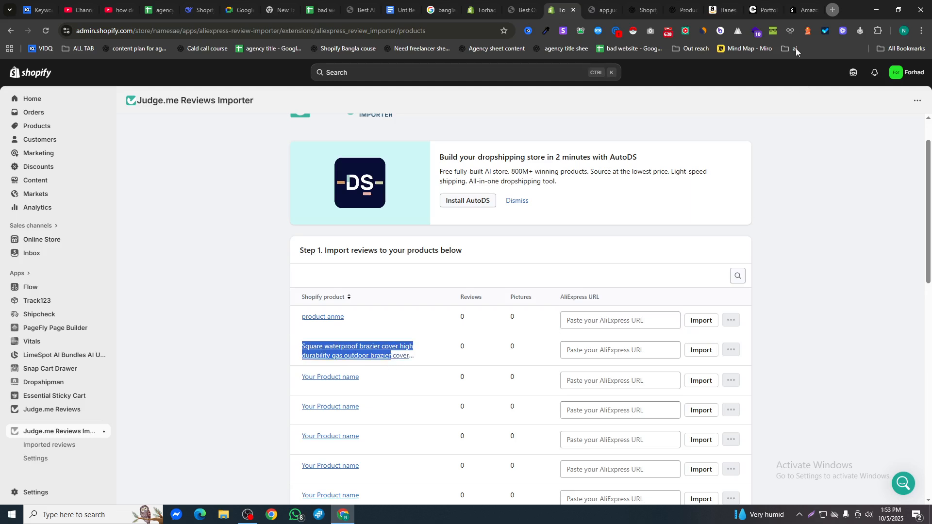
left_click(833, 10)
type("aliexpress")
key("Return")
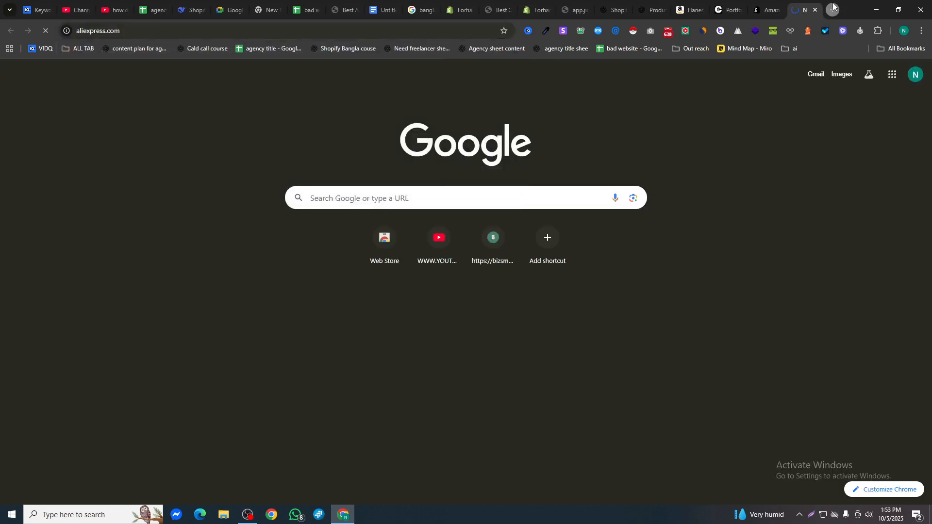
left_click(312, 76)
type("Square waterproof brazier cover high durability ga")
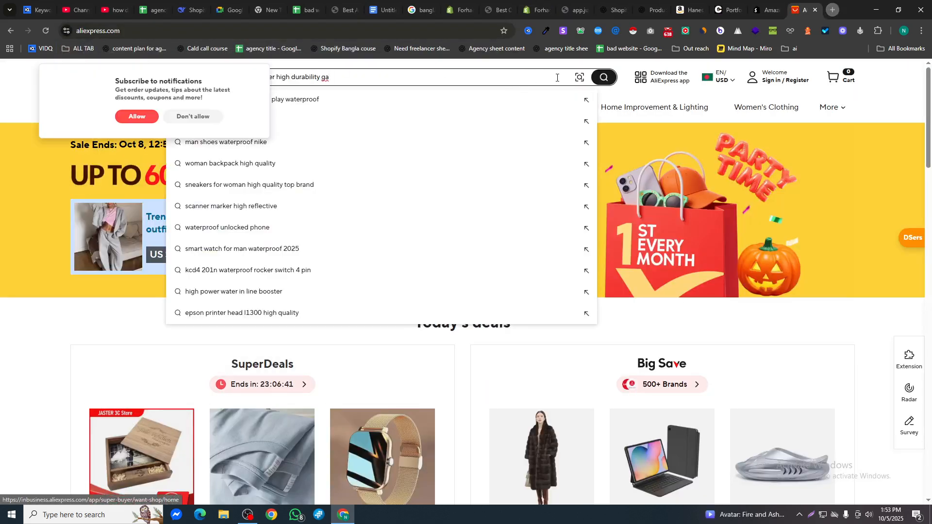
left_click(603, 78)
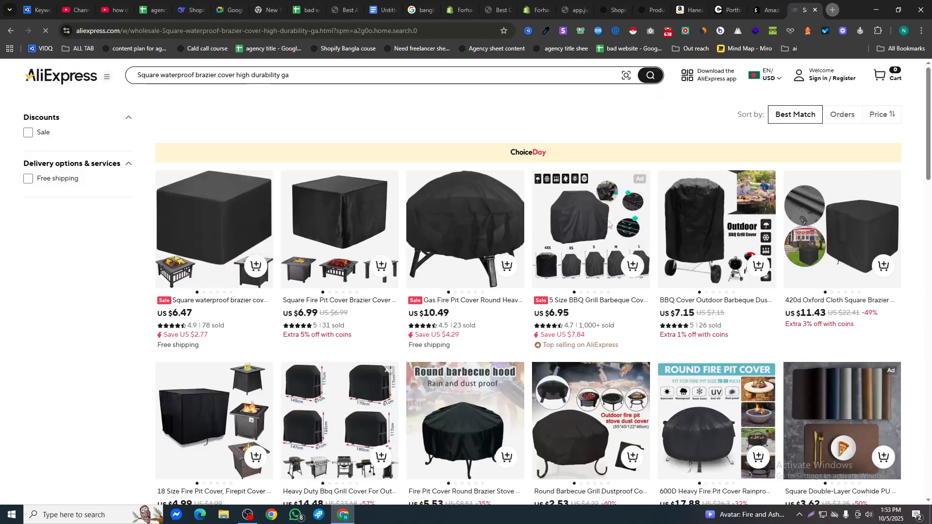
Sort the AliExpress results by orders, open the first BBQ cover listing, and copy its URL.
left_click(849, 115)
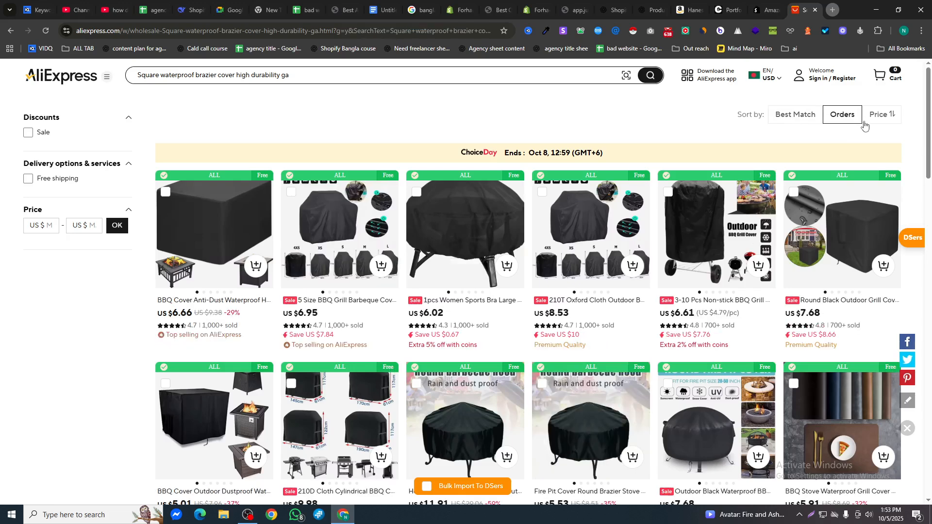
left_click(201, 245)
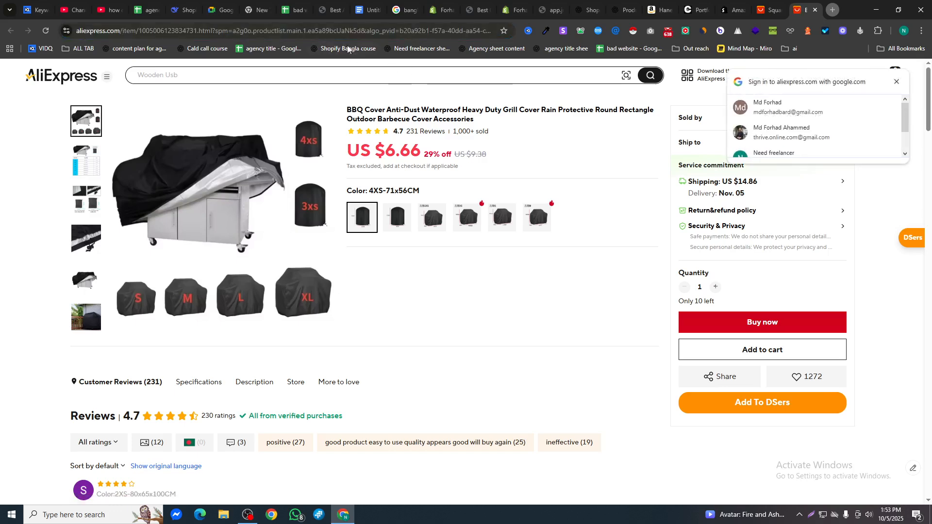
left_click(332, 32)
Return to Judge.me Reviews Importer, paste the copied AliExpress URL for the square waterproof brazier cover, and open its import settings.
left_click(514, 4)
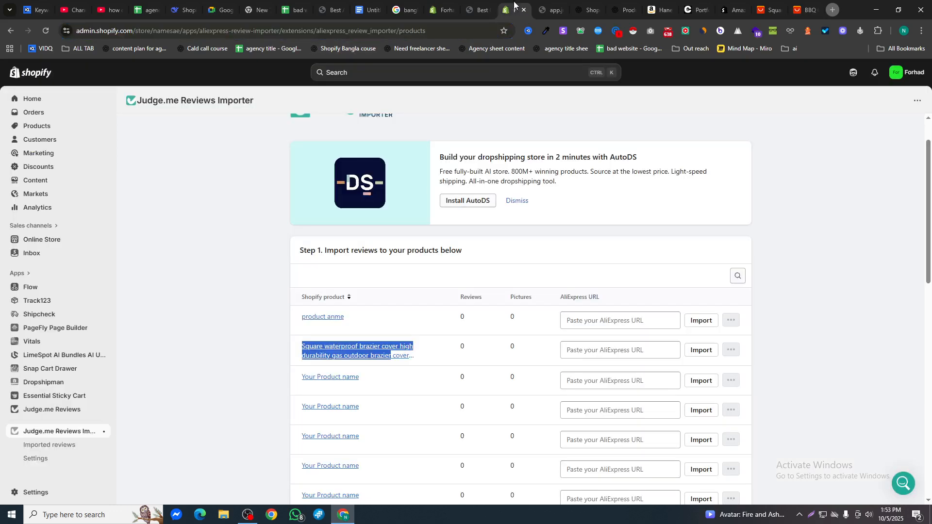
left_click(605, 350)
key("ctrl+v")
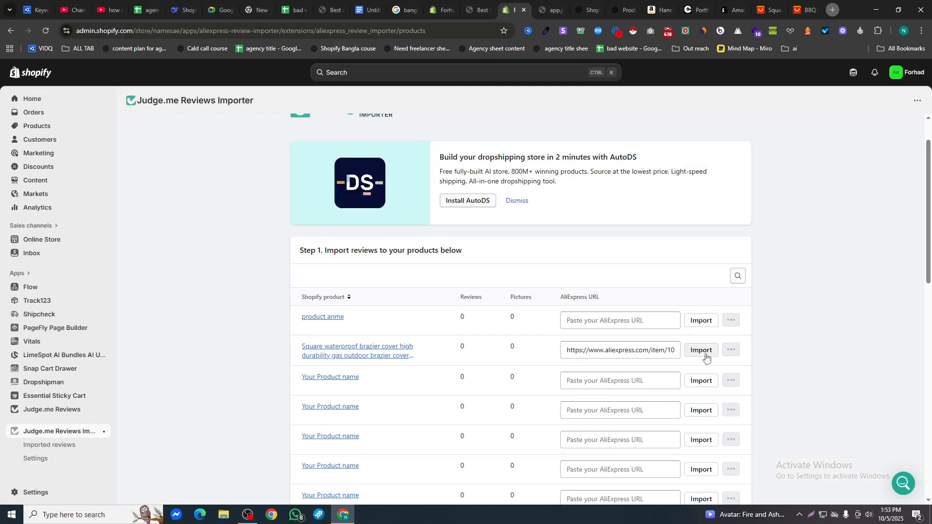
left_click(702, 350)
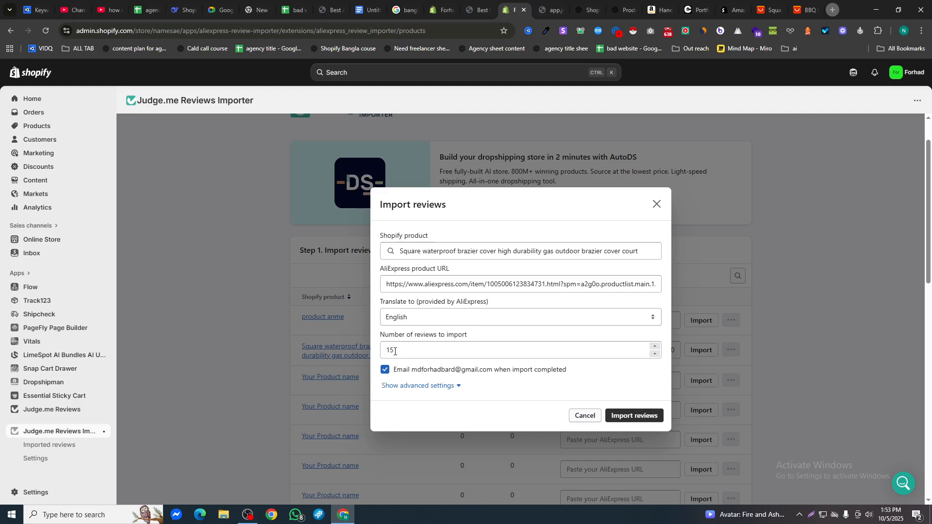
left_click(421, 253)
key("Escape")
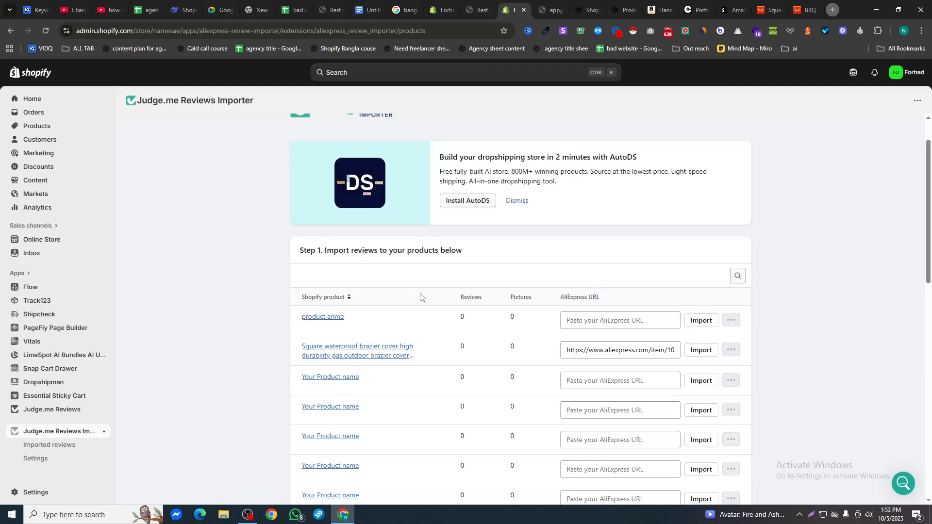
left_click(706, 353)
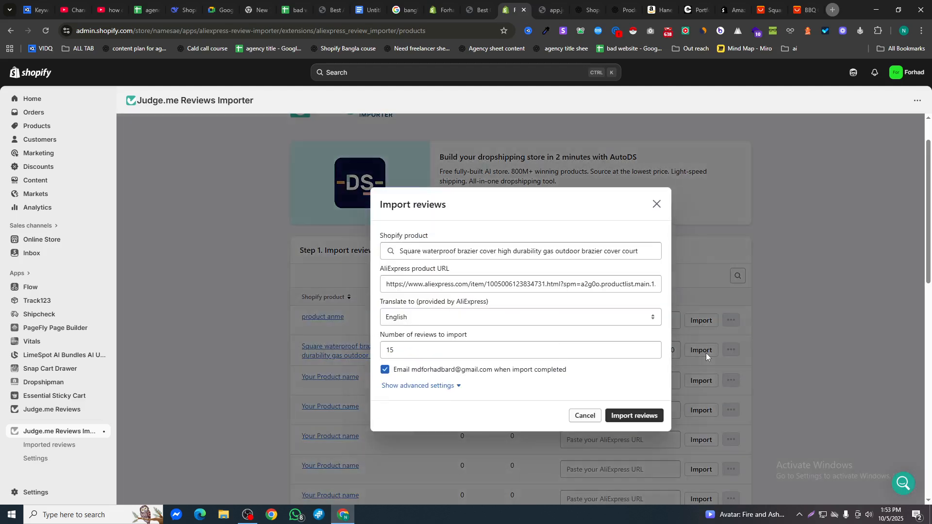
Keep English as the translation language, set the minimum review word count to 4, import the reviews, and view the import progress.
left_click(421, 322)
left_click(422, 329)
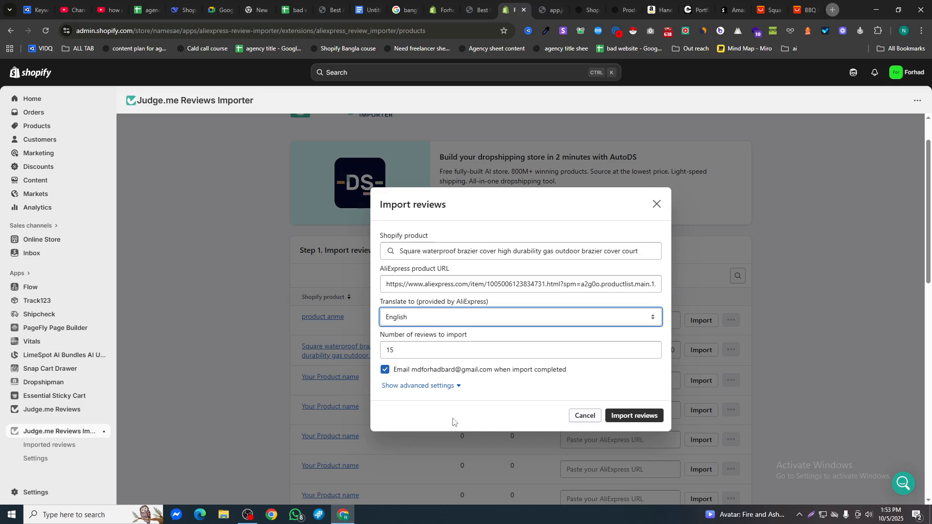
left_click(429, 385)
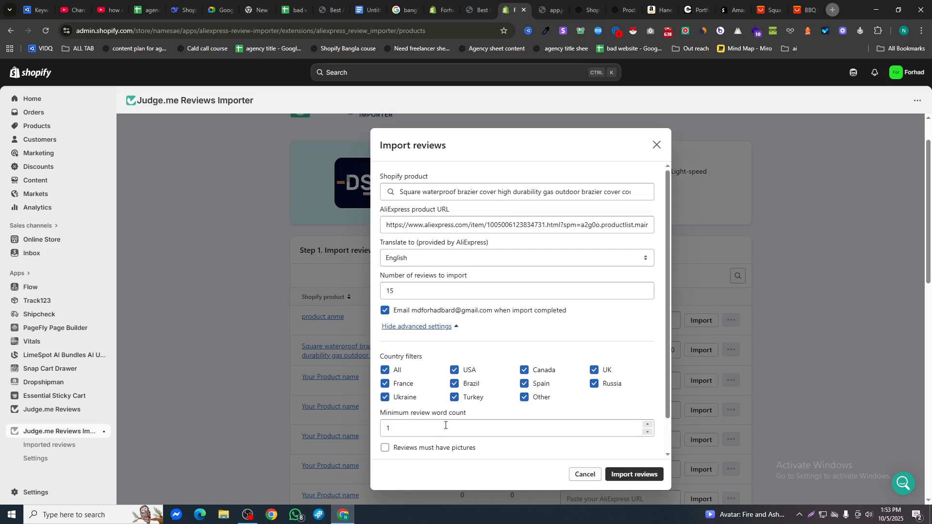
left_click_drag(408, 428, 380, 427)
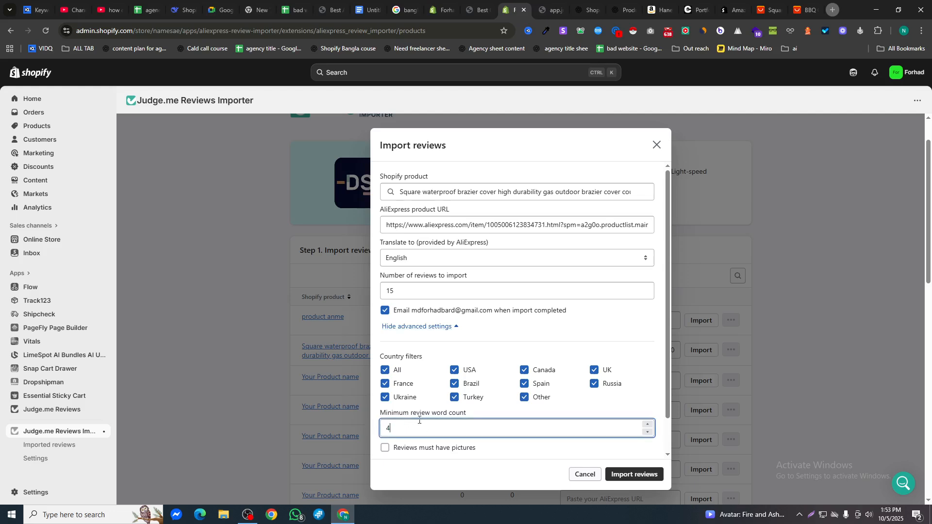
left_click(483, 414)
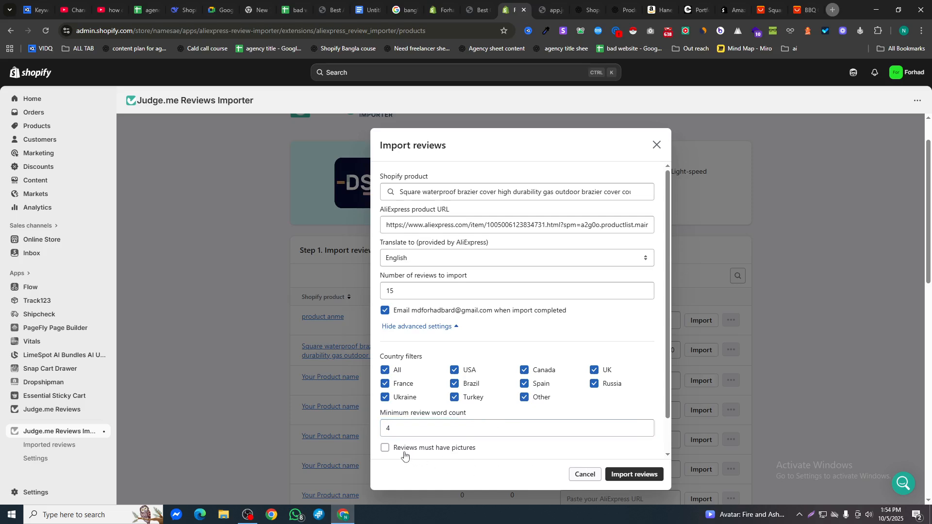
left_click(621, 481)
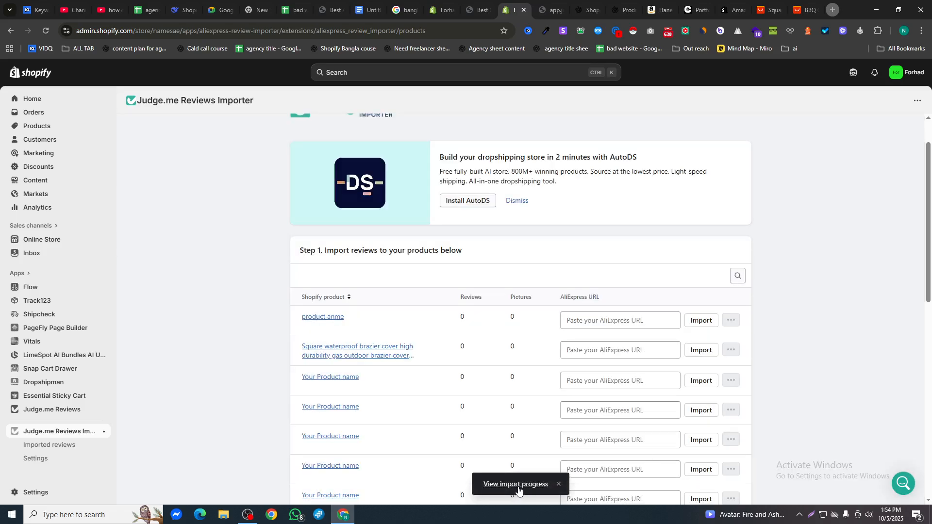
left_click(516, 485)
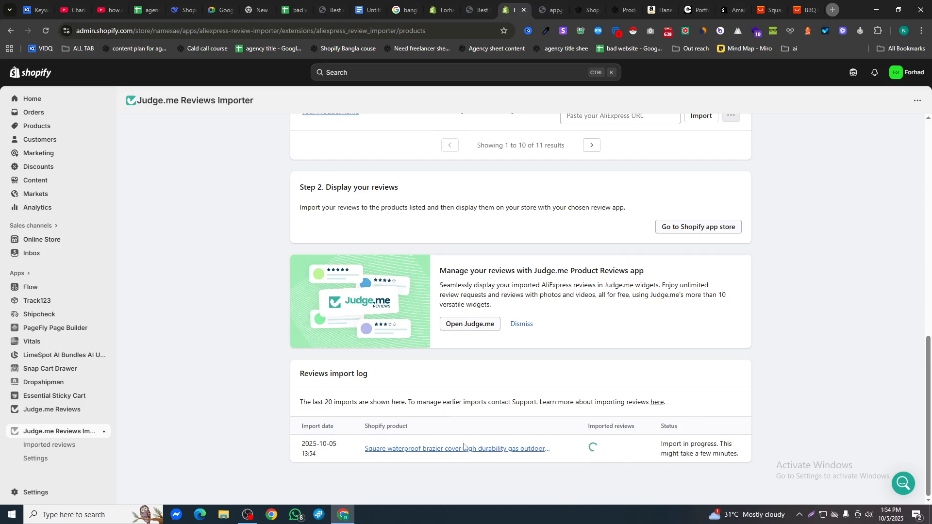
Open the Sense theme for customization and go to the end of its home page.
left_click(33, 241)
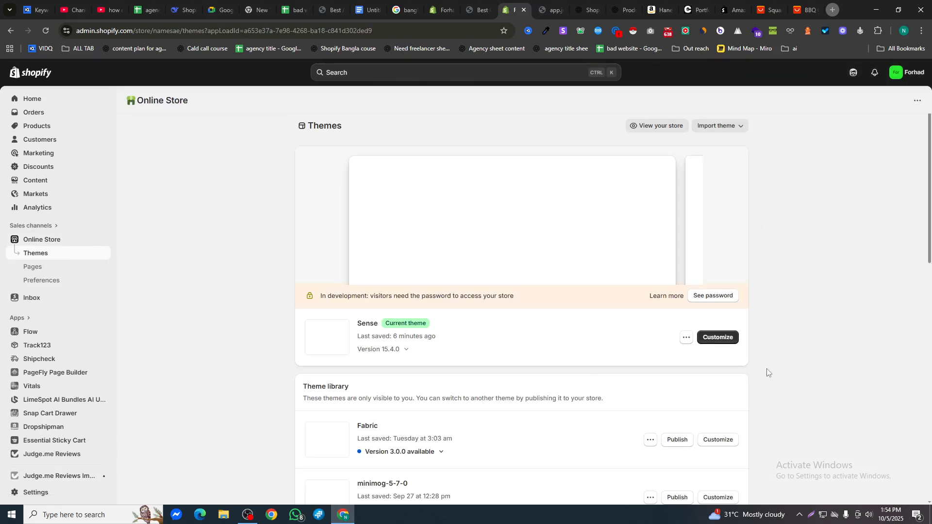
left_click(715, 336)
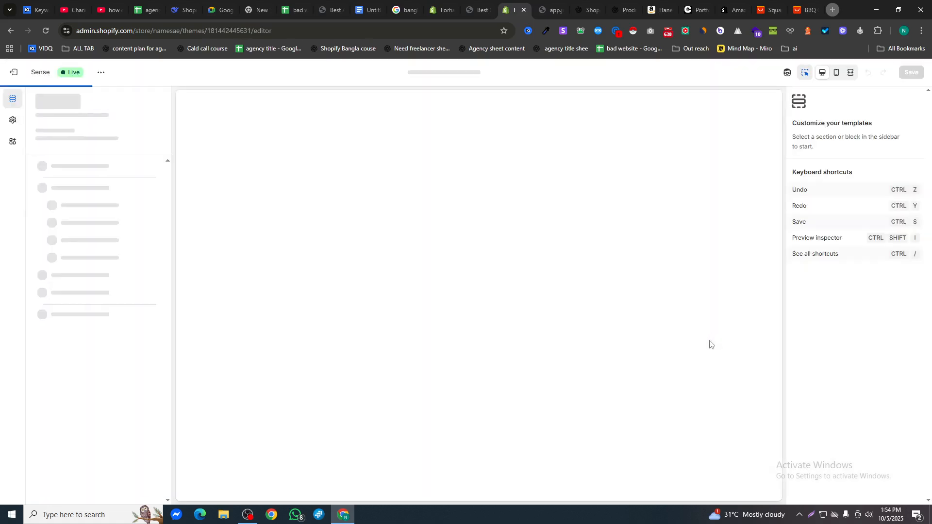
scroll(699, 340, "down", 8)
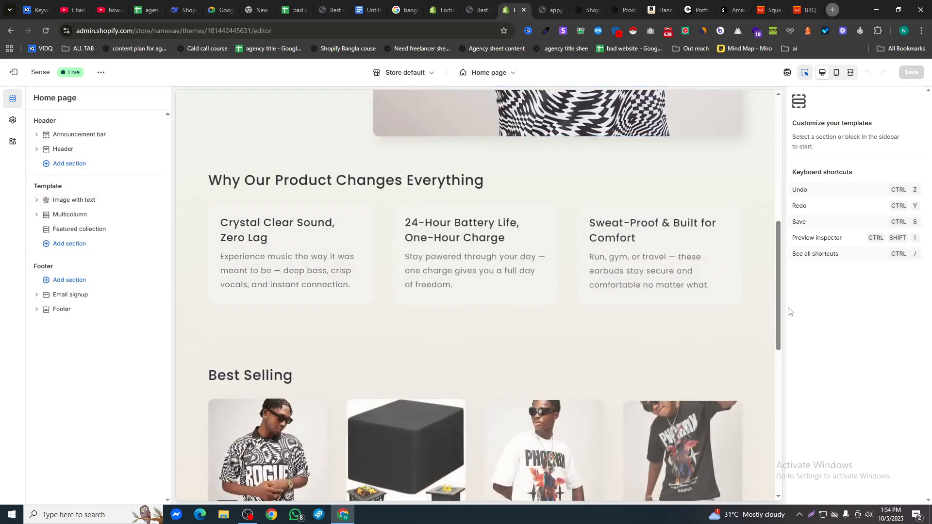
left_click_drag(782, 307, 791, 453)
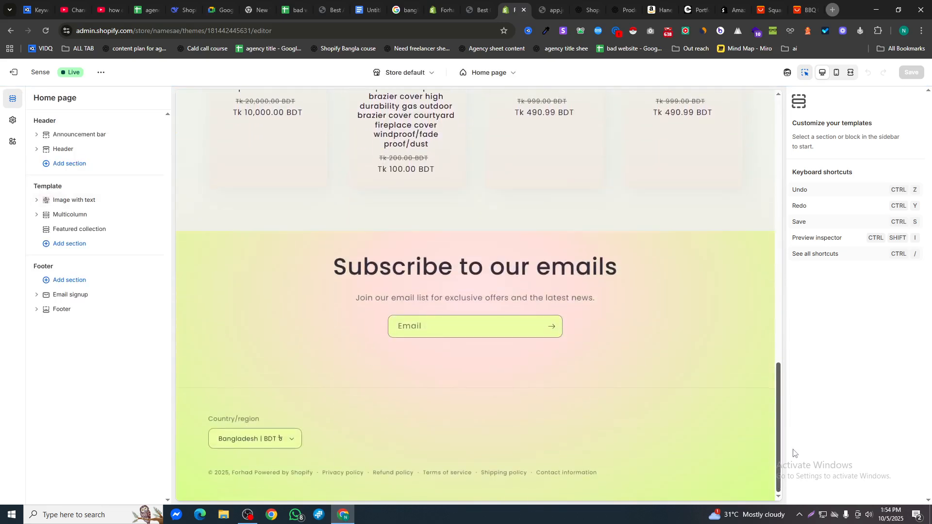
Set the color scheme of both the Email signup section and the Footer to Scheme 3.
left_click(243, 334)
left_click(210, 278)
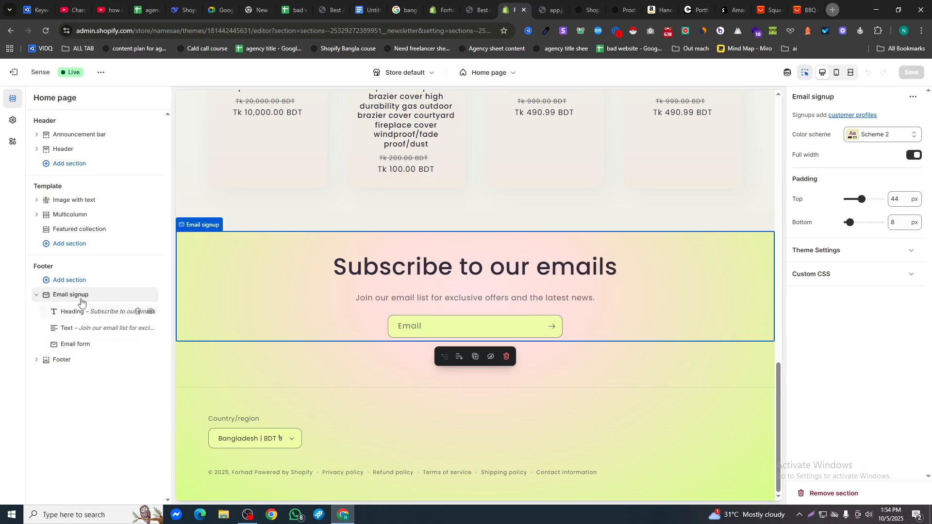
left_click(874, 135)
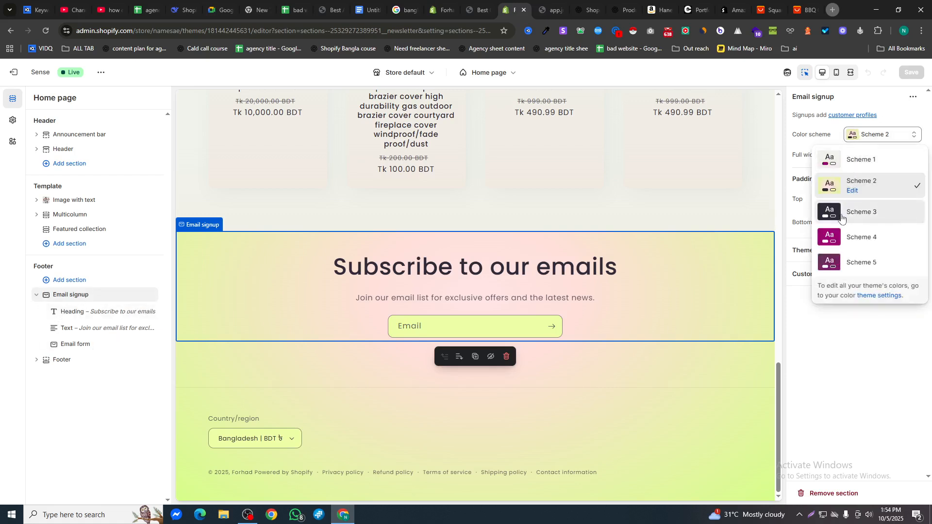
left_click(868, 209)
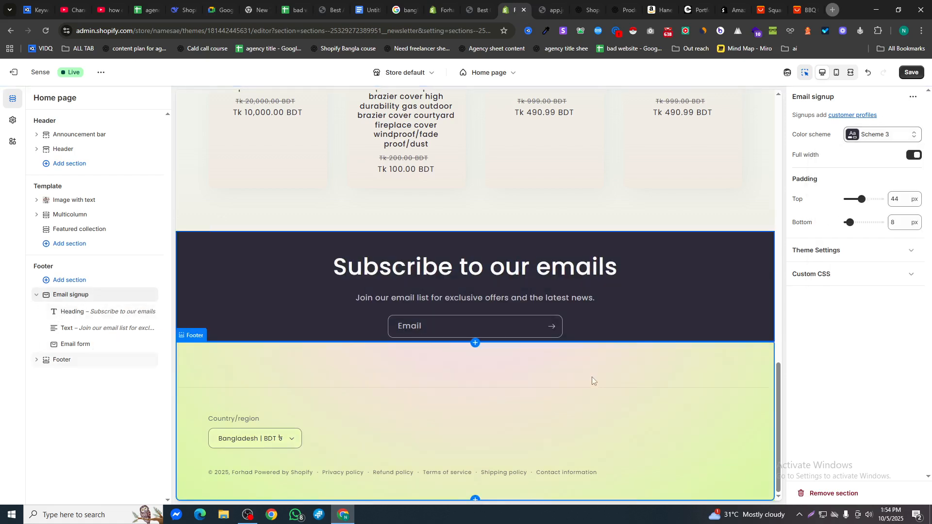
left_click(592, 378)
left_click(866, 127)
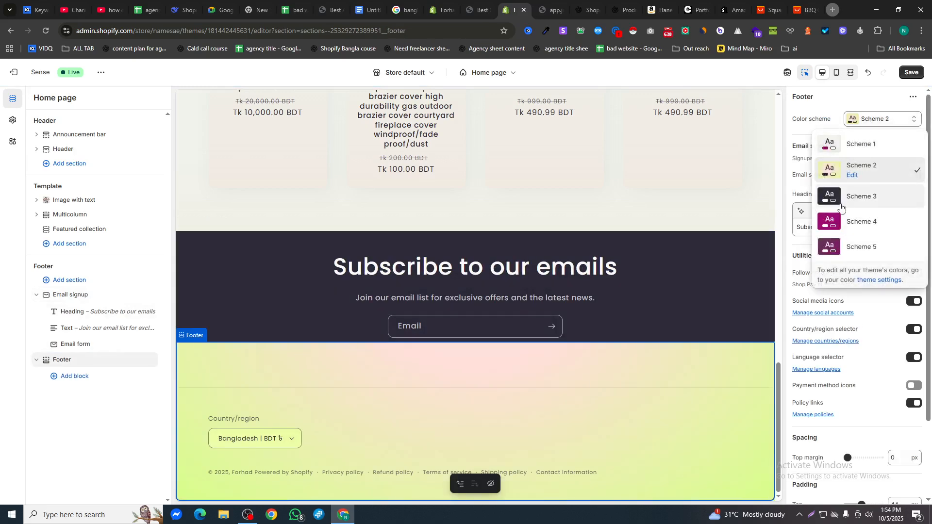
left_click(860, 200)
Try Scheme 2 and Scheme 3 as the Image with text section's color scheme, and return it to Scheme 1.
scroll(654, 252, "up", 15)
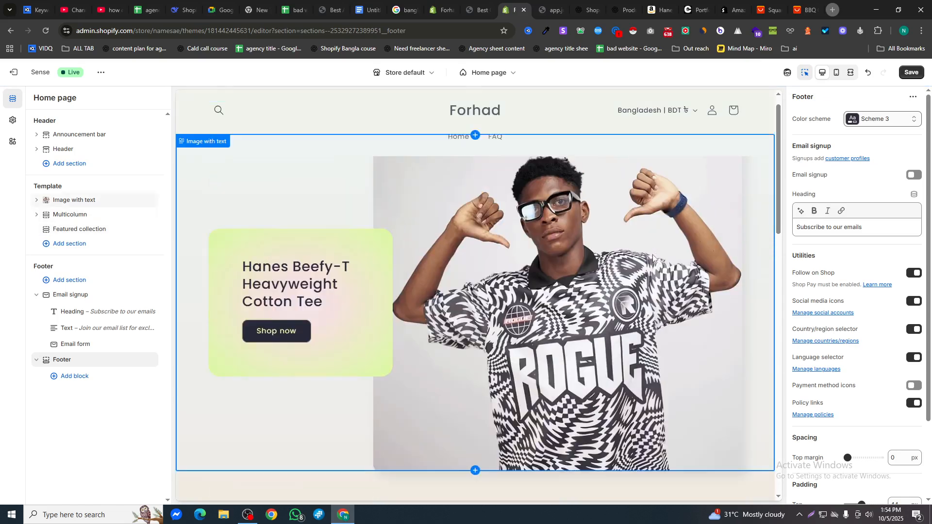
left_click(324, 230)
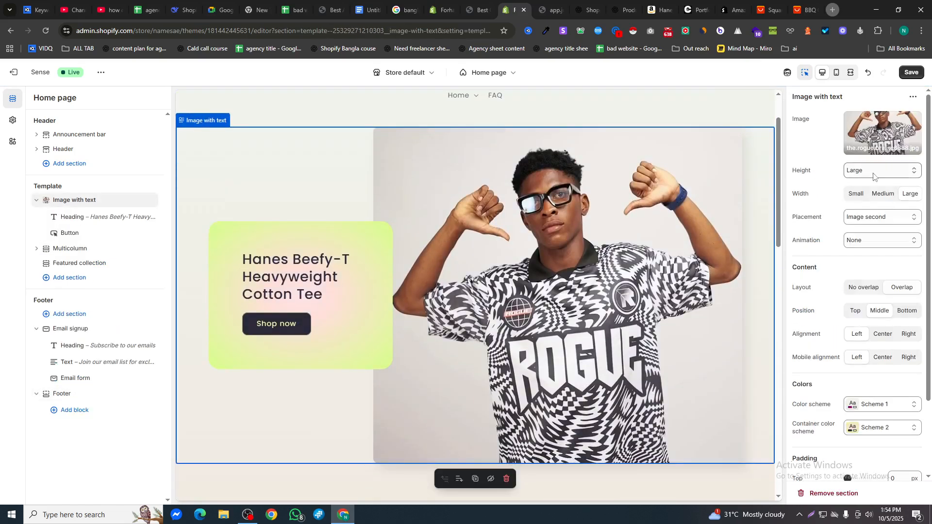
left_click(872, 407)
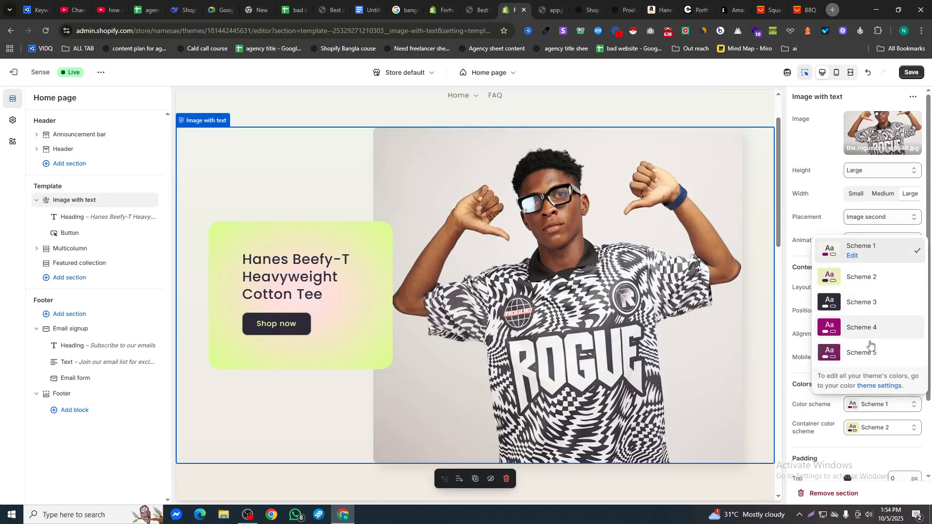
left_click(852, 280)
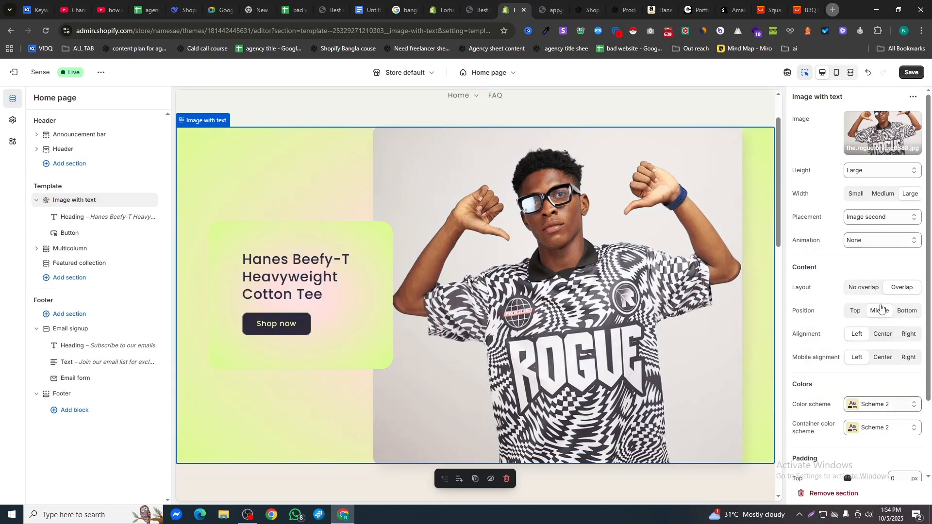
left_click(864, 412)
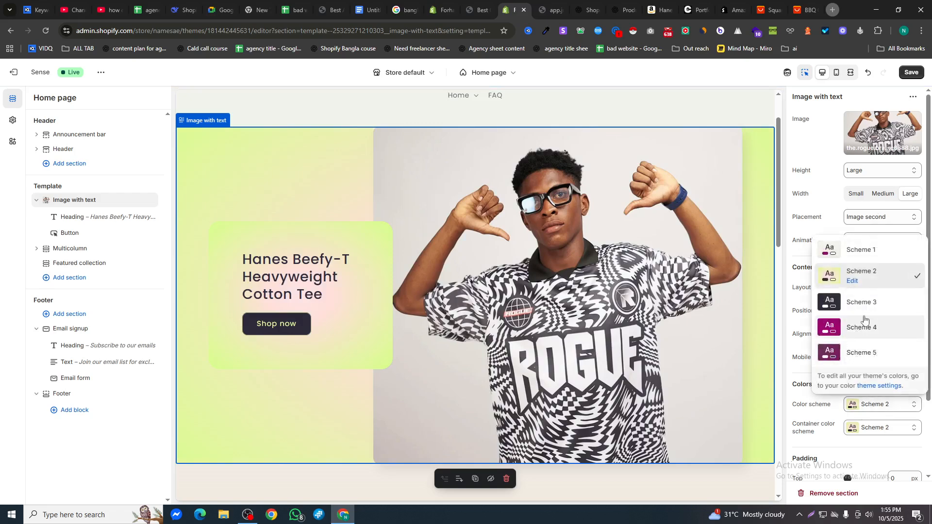
left_click(858, 315)
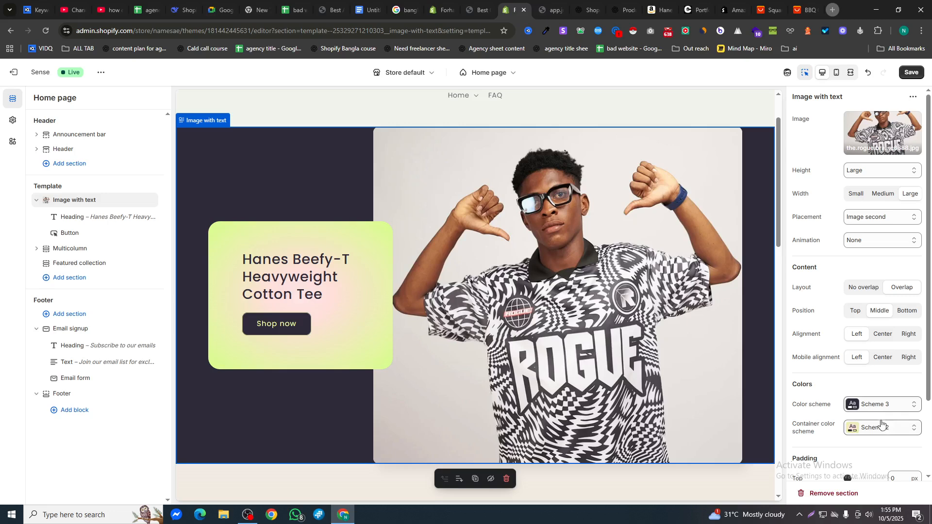
left_click(869, 409)
left_click(862, 250)
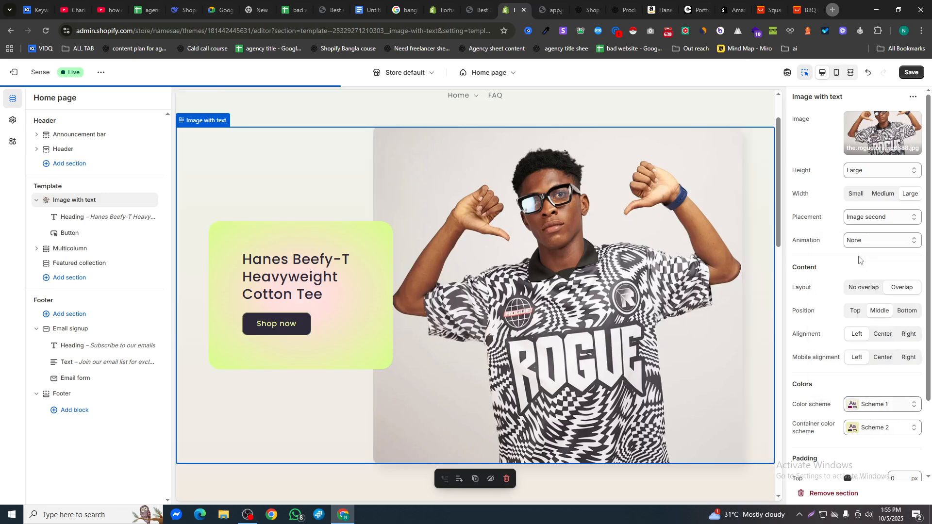
Set the color scheme of the "Why Our Product Changes Everything" multicolumn section to Scheme 3 and save the theme.
scroll(305, 259, "down", 6)
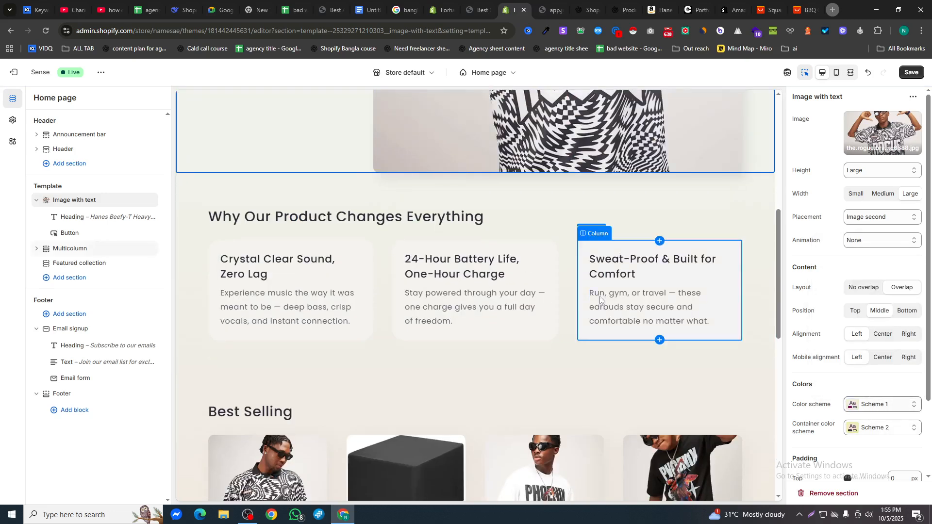
left_click(304, 208)
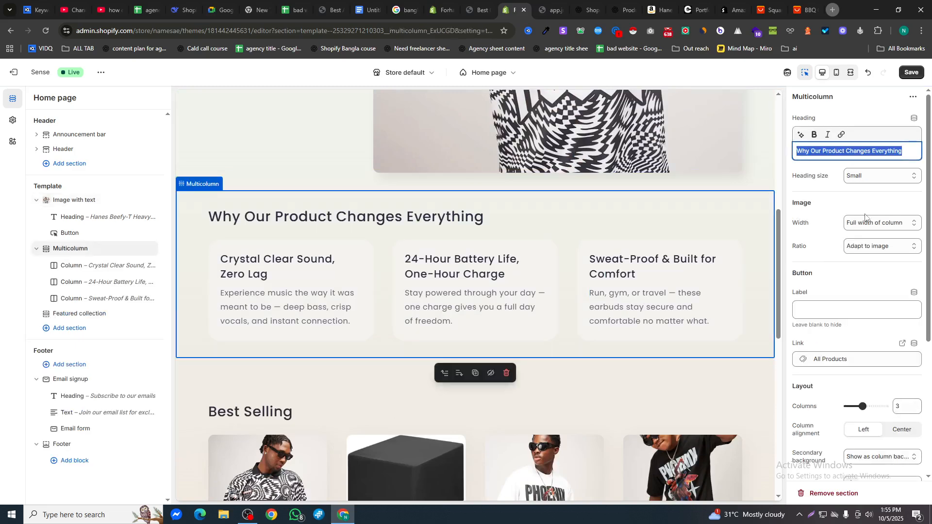
scroll(903, 291, "down", 4)
left_click(876, 291)
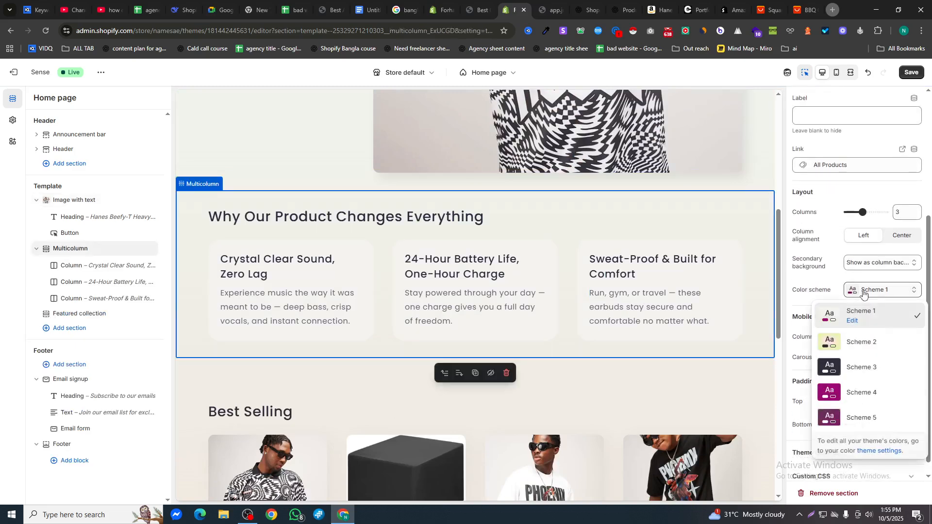
left_click(858, 364)
scroll(454, 312, "down", 7)
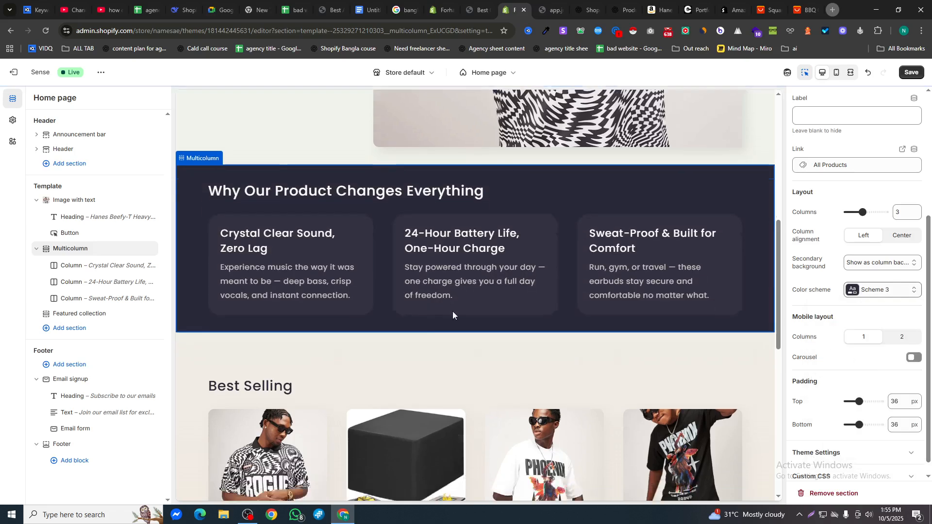
scroll(296, 294, "up", 3)
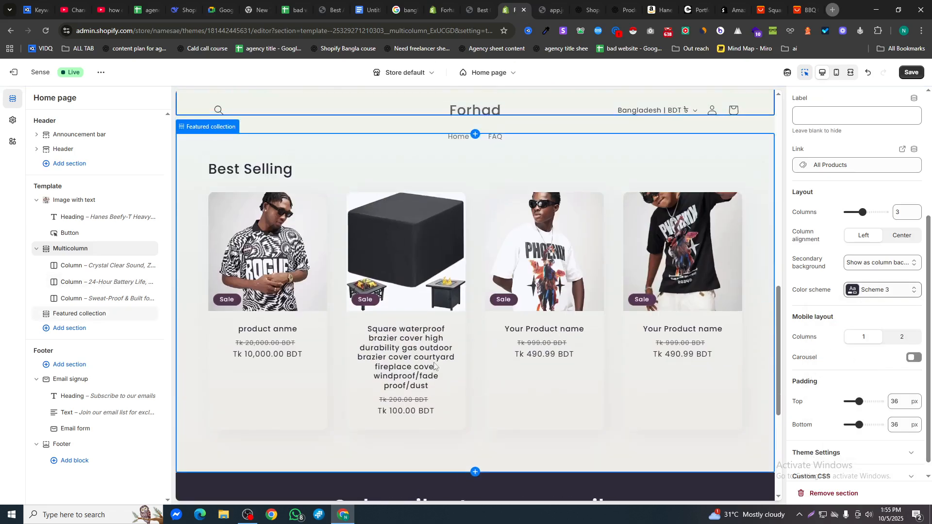
left_click(912, 72)
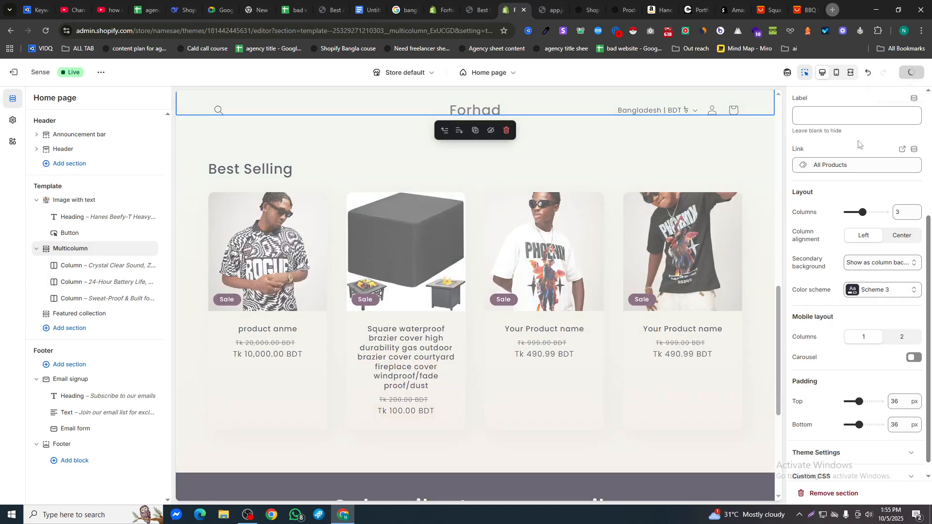
Look over the end of the home page and open the settings of the Featured collection and Footer sections.
left_click_drag(778, 310, 796, 439)
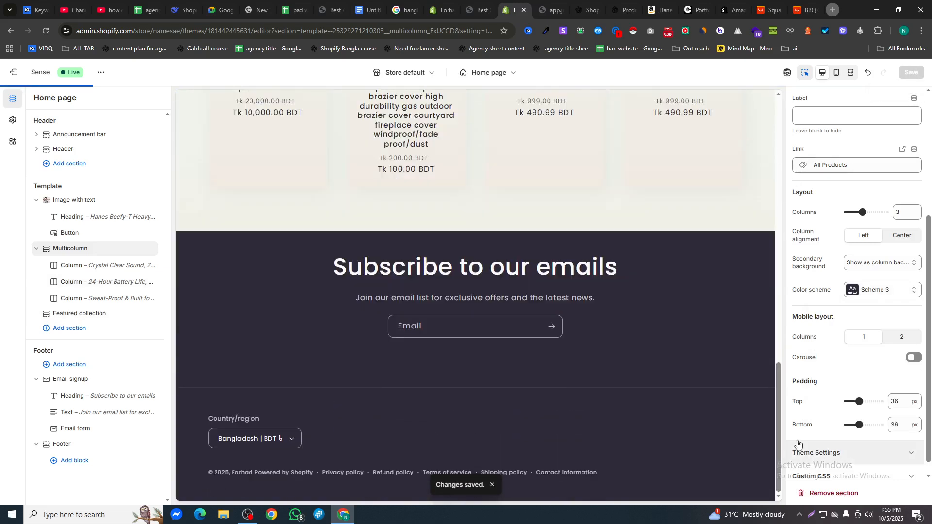
scroll(344, 348, "up", 5)
left_click(419, 356)
scroll(388, 326, "down", 5)
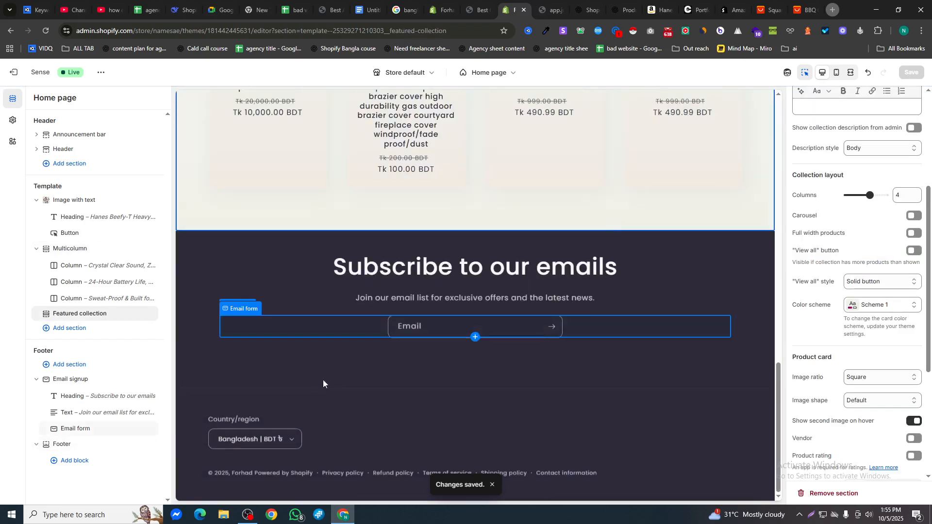
left_click(319, 381)
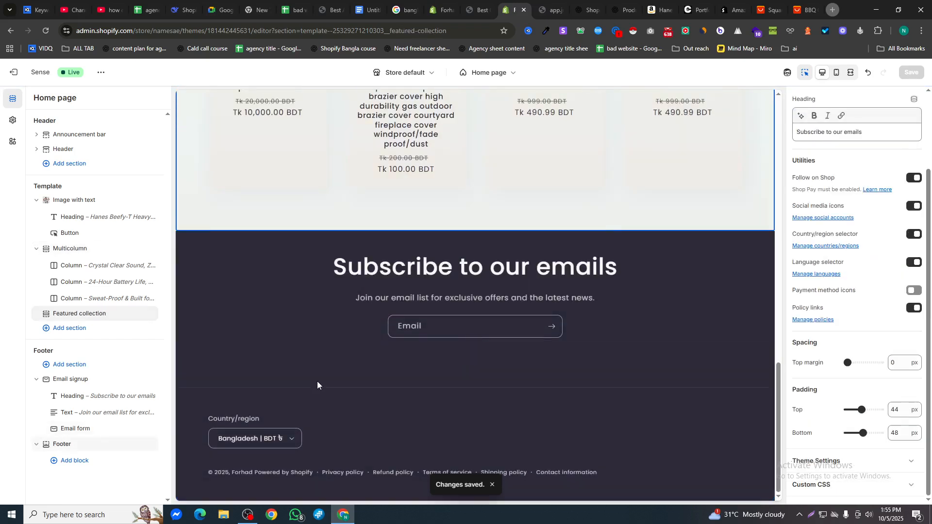
Add two Menu blocks and an Image block to the Footer, and move the Image block above both menus.
left_click(82, 462)
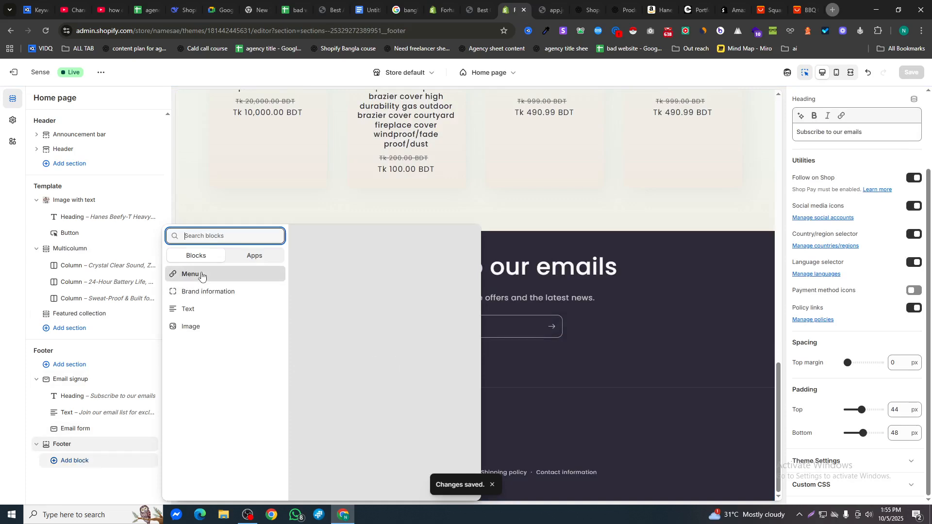
left_click(182, 272)
left_click(100, 470)
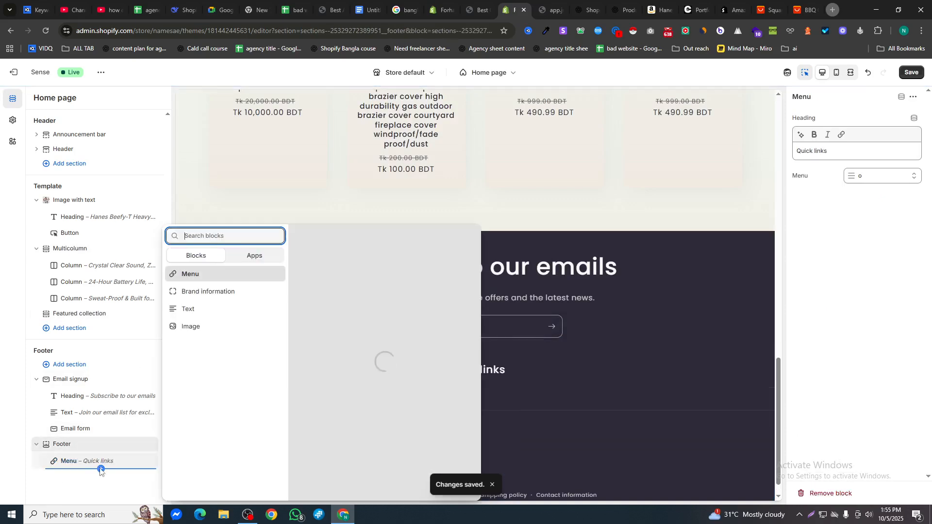
left_click(182, 274)
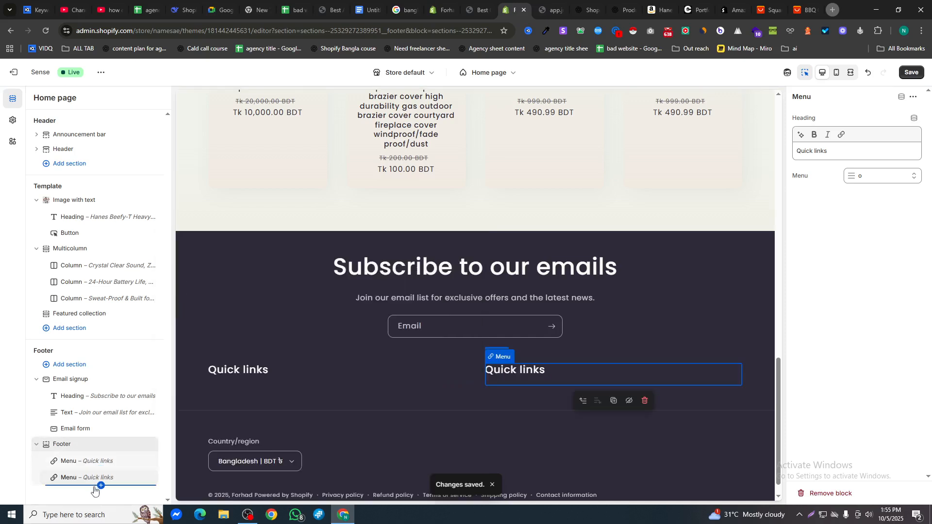
left_click(99, 486)
left_click(187, 324)
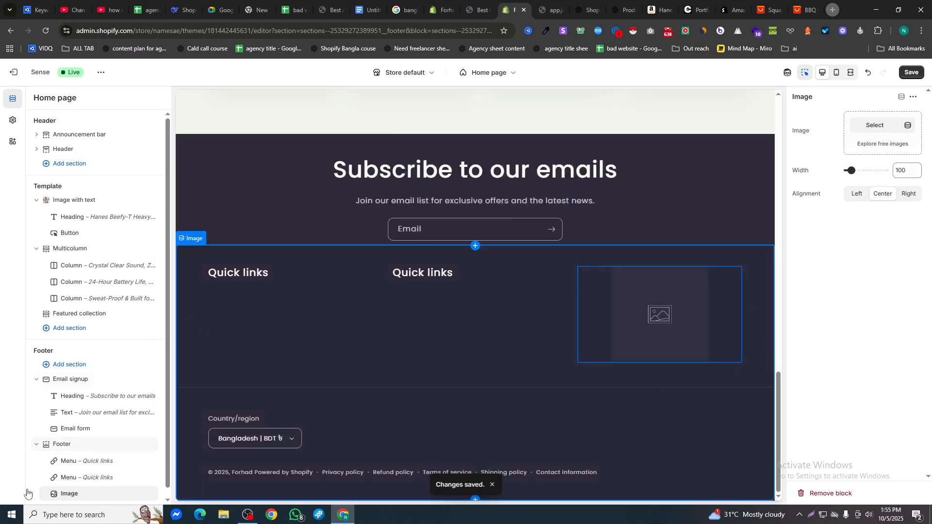
left_click_drag(53, 493, 59, 461)
Assign the "Main manu" menu to the footer's first Quick links block.
left_click(83, 481)
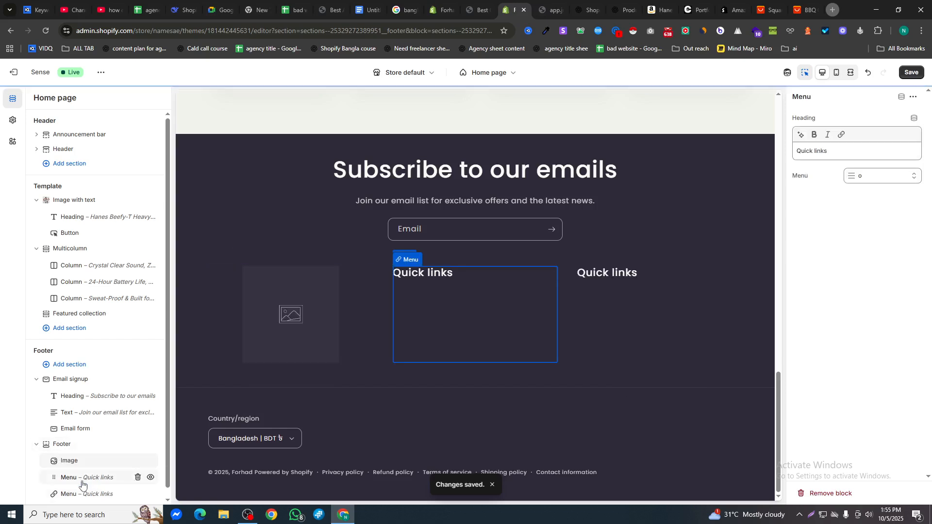
left_click(855, 175)
left_click(851, 196)
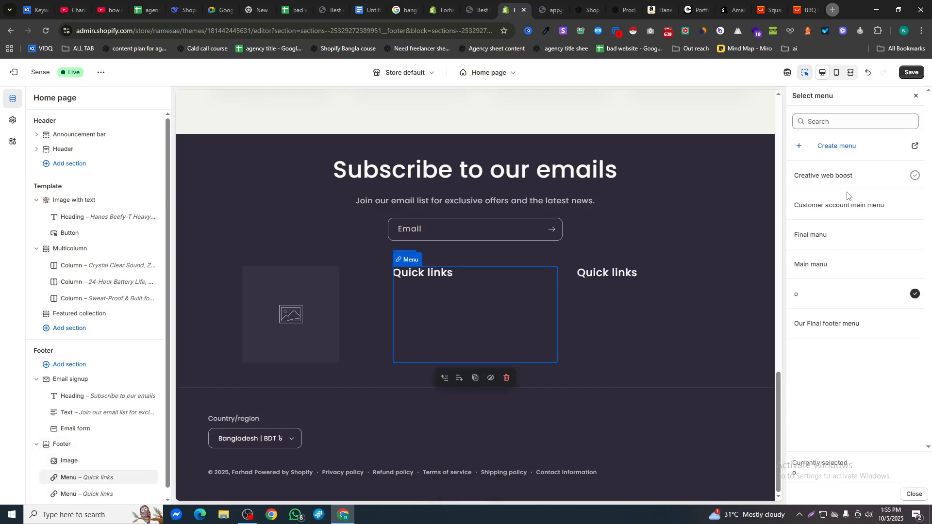
left_click(831, 264)
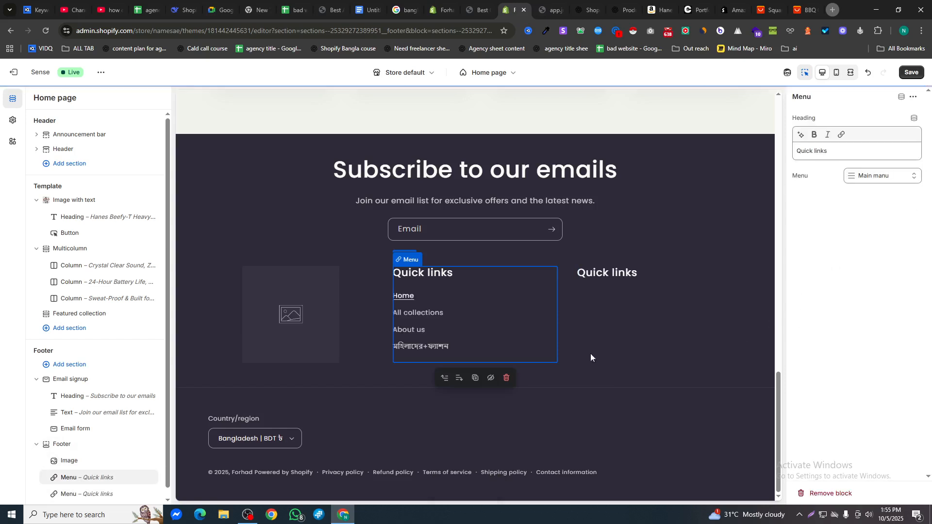
Assign the "Final manu" menu to the footer's second Quick links block.
left_click(52, 495)
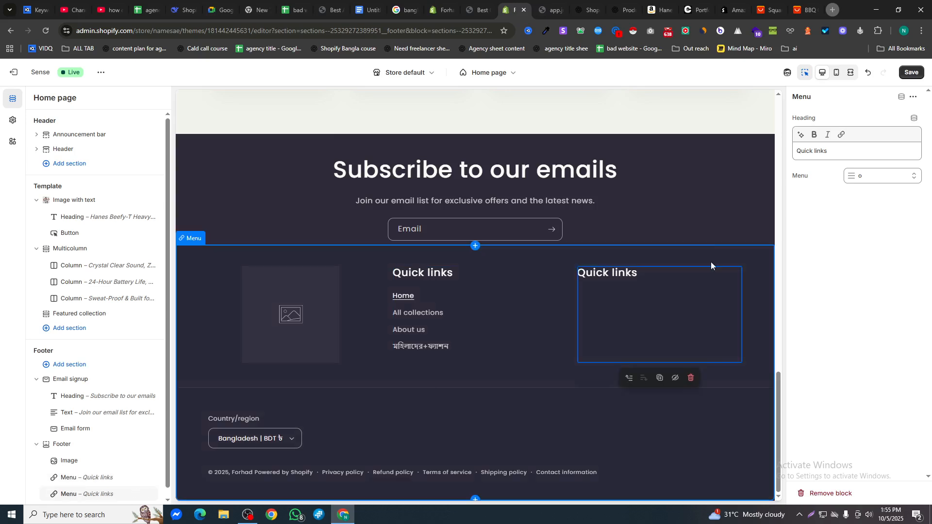
left_click(855, 176)
left_click(856, 197)
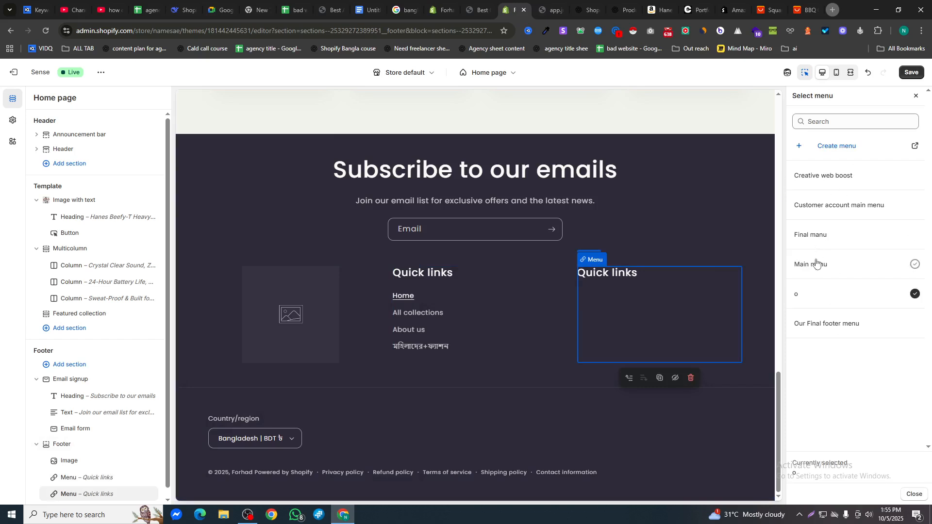
left_click(815, 237)
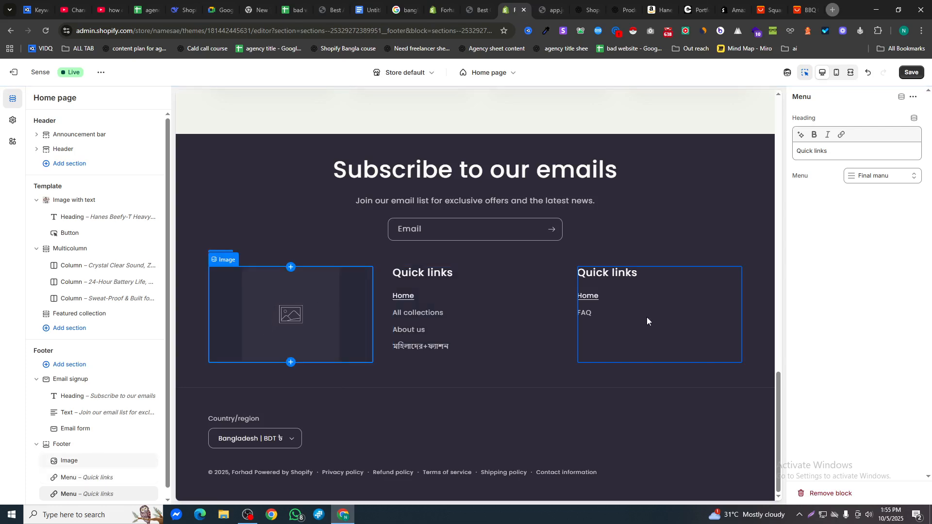
Set the 30-days money-back guarantee JPG as the picture of the footer's Image block.
left_click(297, 333)
left_click(875, 125)
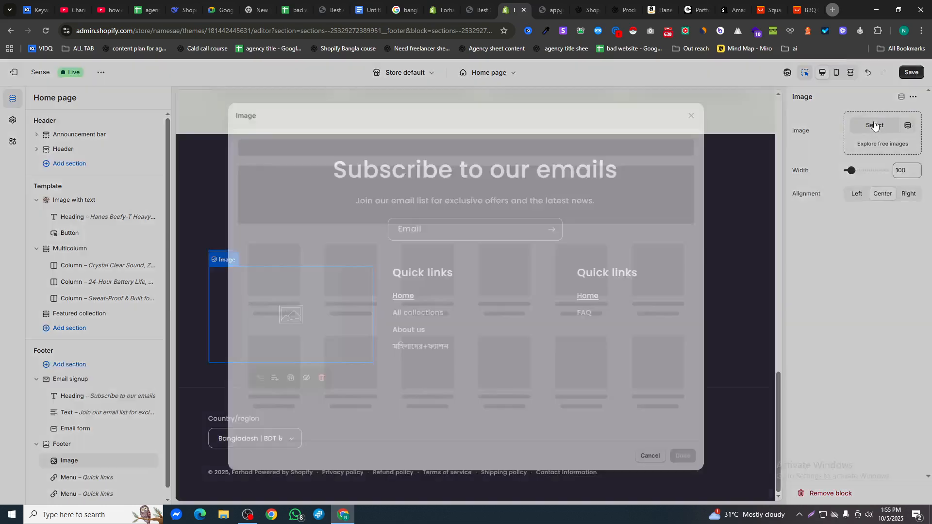
scroll(650, 252, "down", 3)
left_click(581, 236)
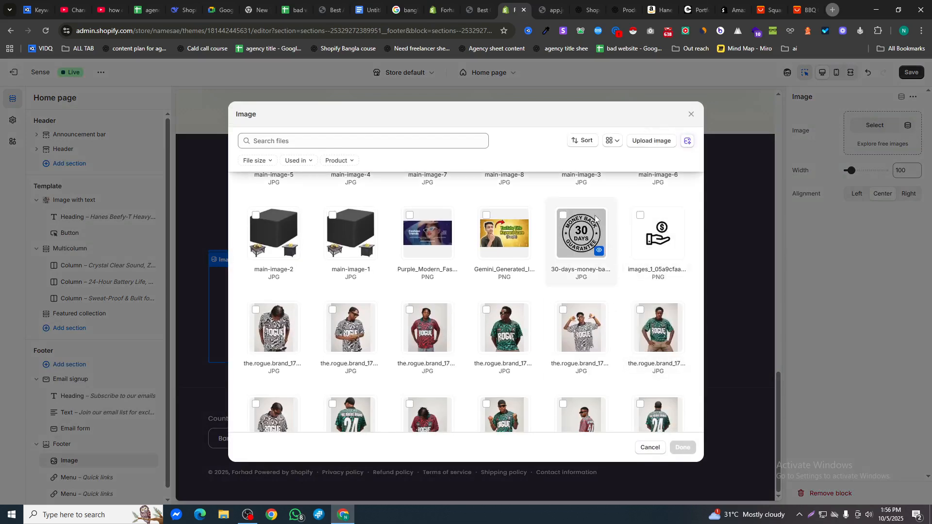
left_click(684, 448)
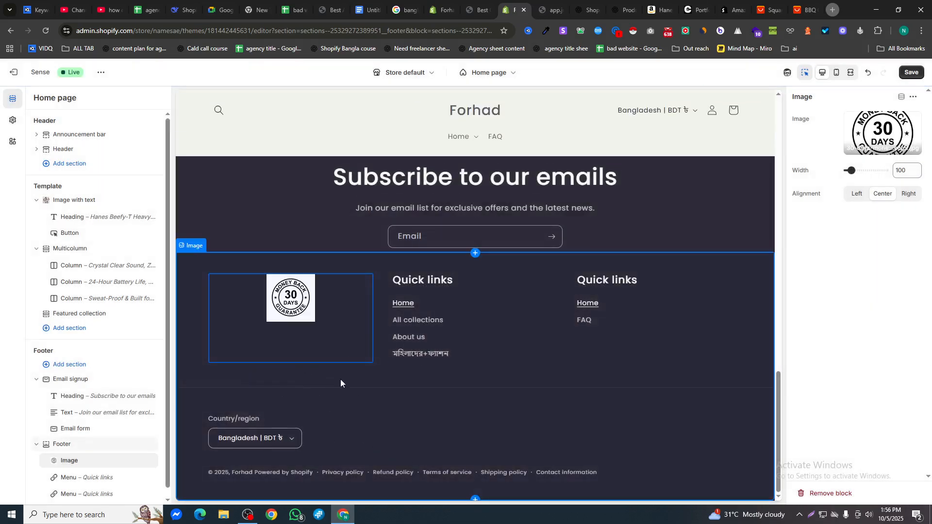
scroll(486, 400, "up", 20)
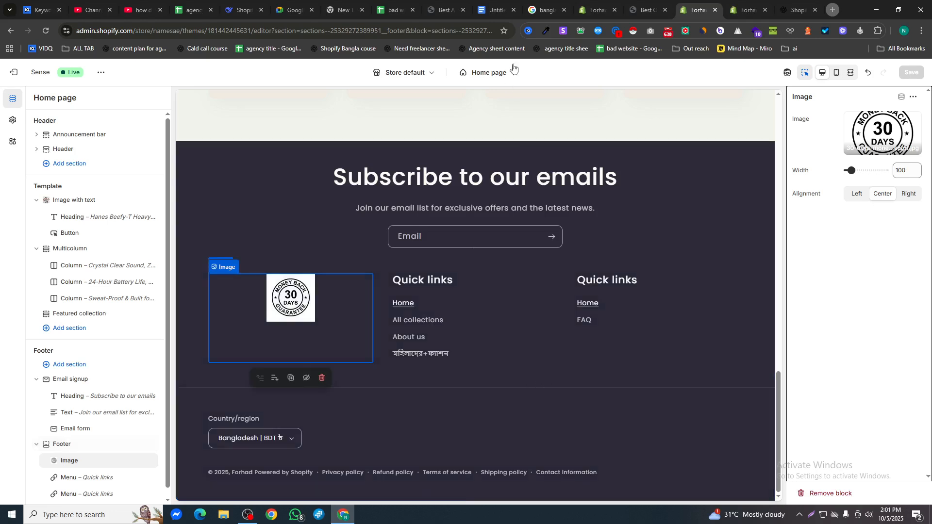
Switch the theme editor from the home page to the Default product template.
left_click(494, 76)
left_click(459, 132)
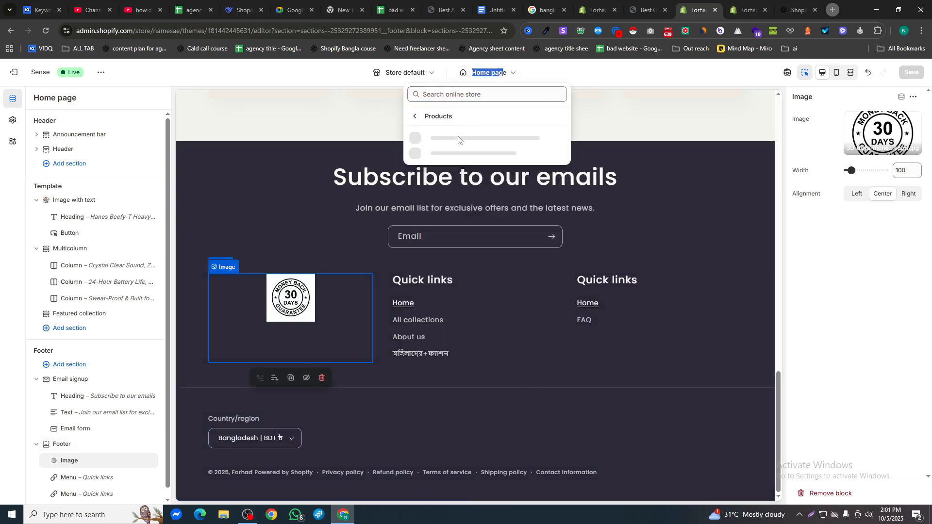
left_click(450, 139)
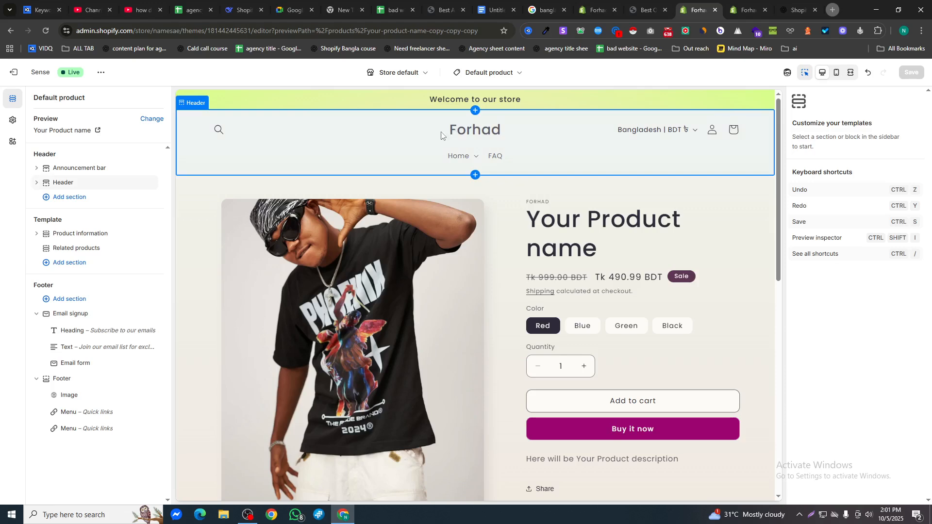
Add a Text block directly below the price in the Product information section.
scroll(615, 286, "down", 1)
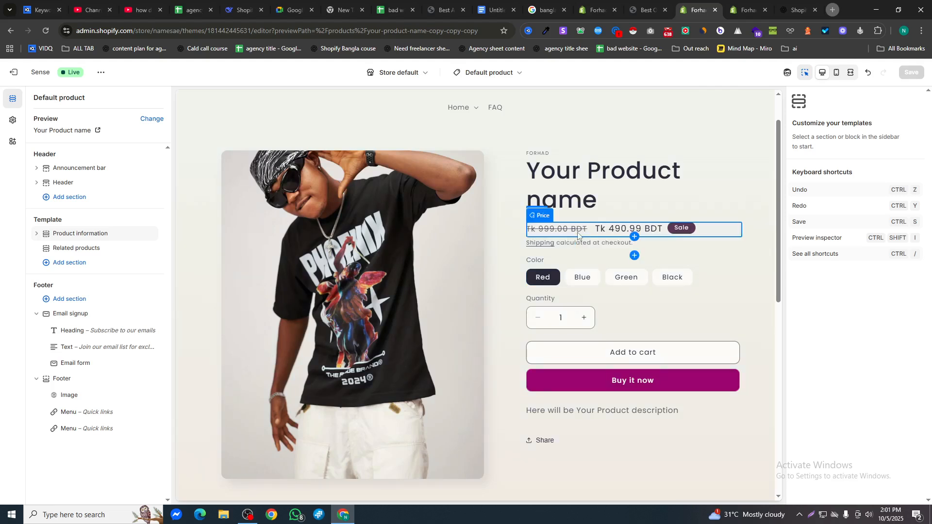
left_click(634, 237)
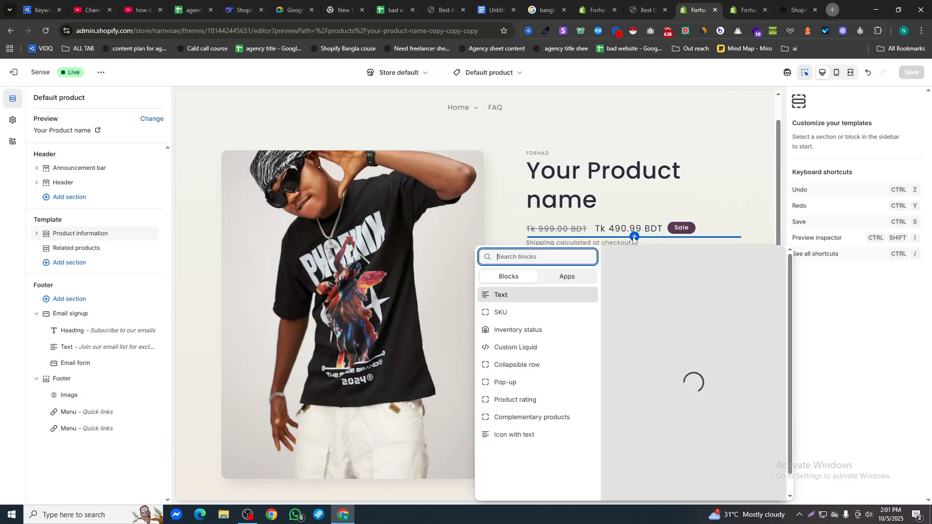
left_click(518, 296)
Change the new text block's wording to "Free shipping over $50" and duplicate the block.
double_click(827, 157)
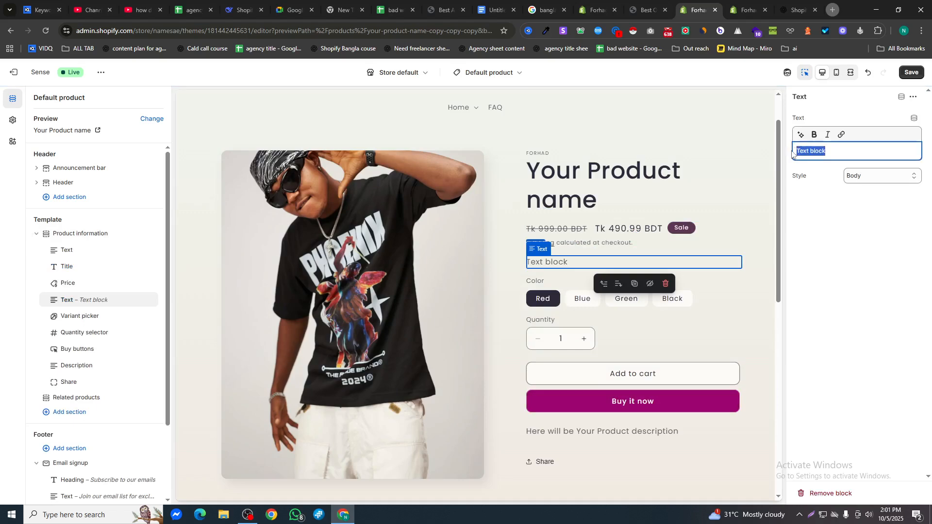
type("fR")
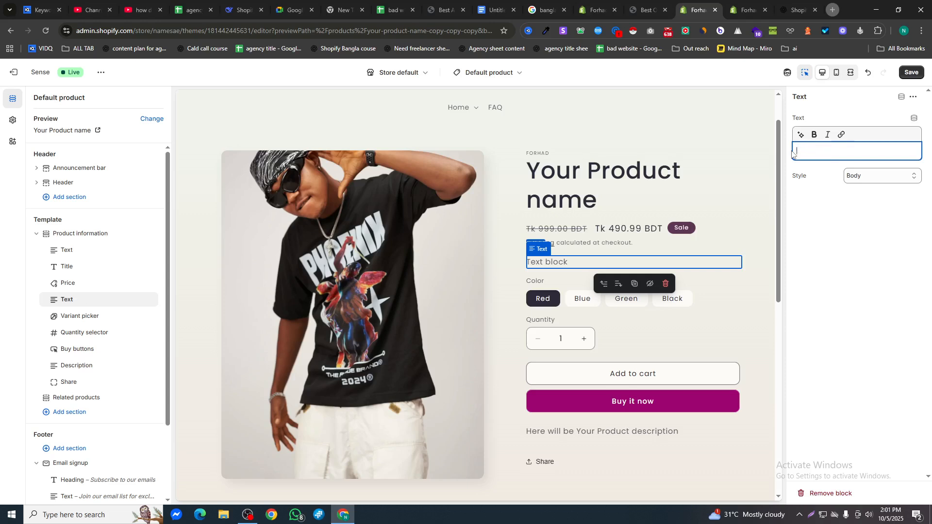
key("BackSpace")
type("ree shipping over")
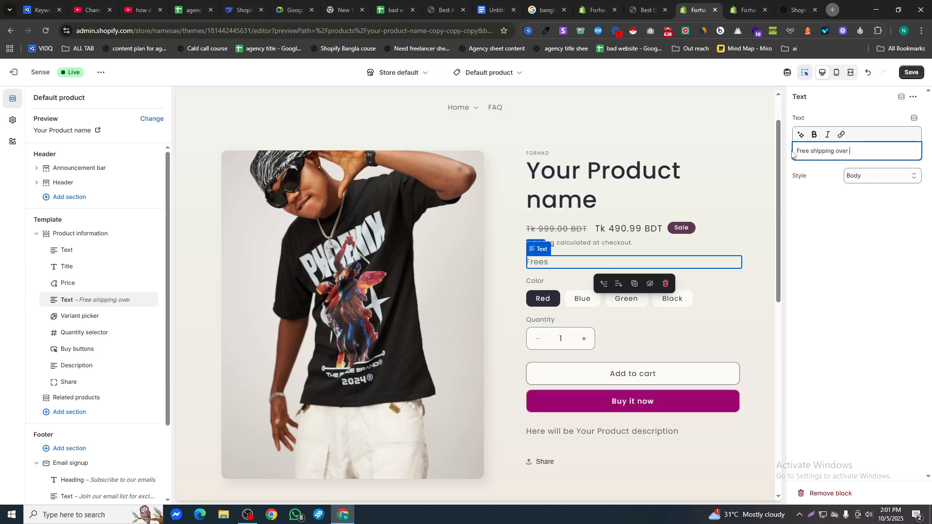
type(" 50")
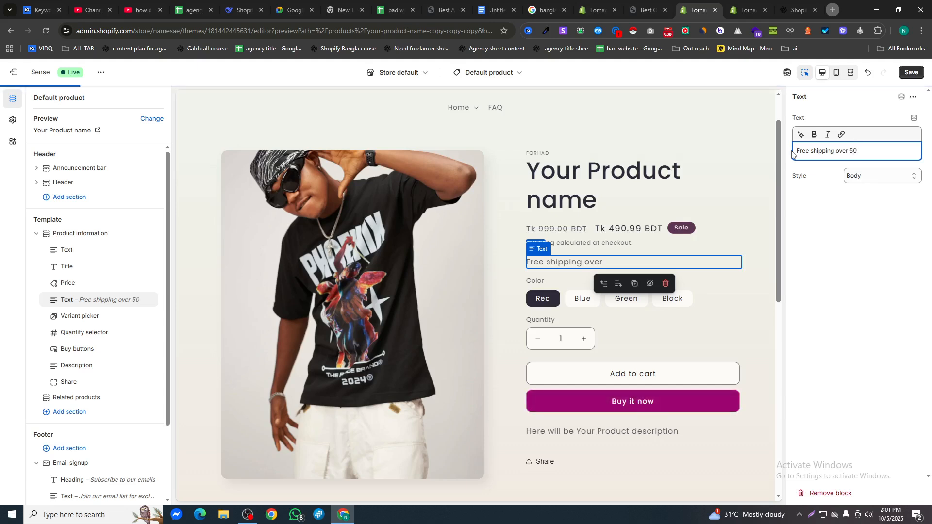
key("BackSpace")
key("BackSpace")
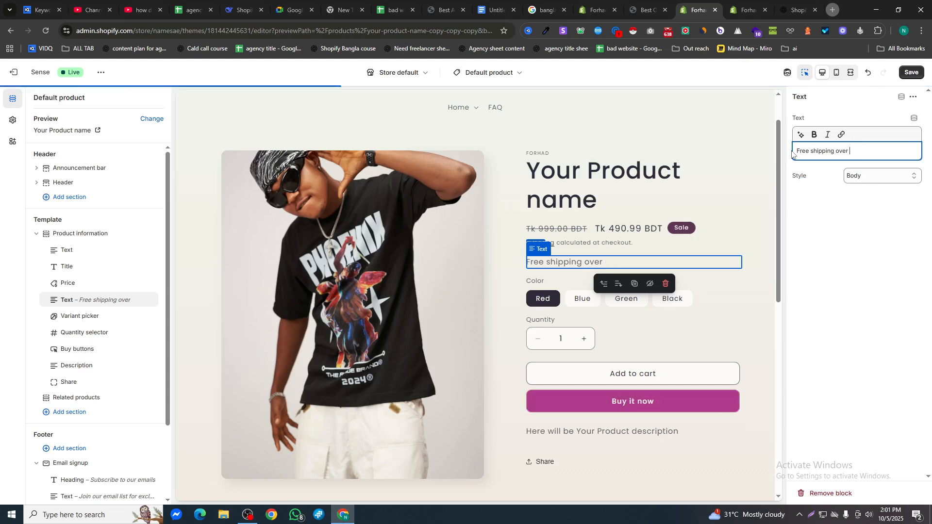
type("%")
key("BackSpace")
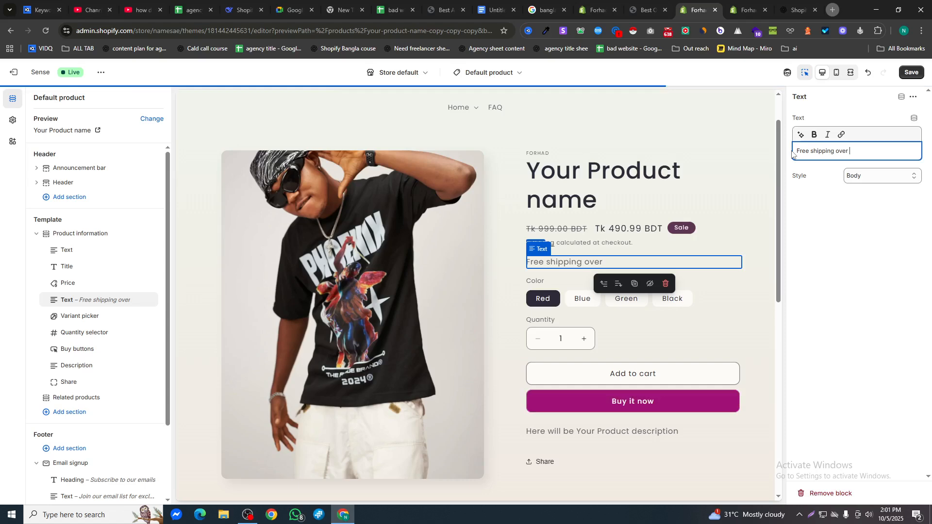
type("$")
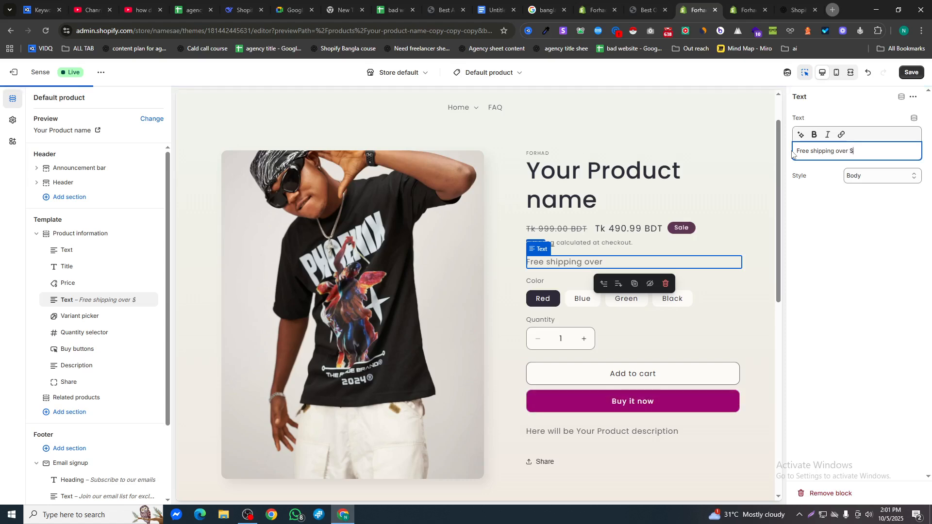
type("50")
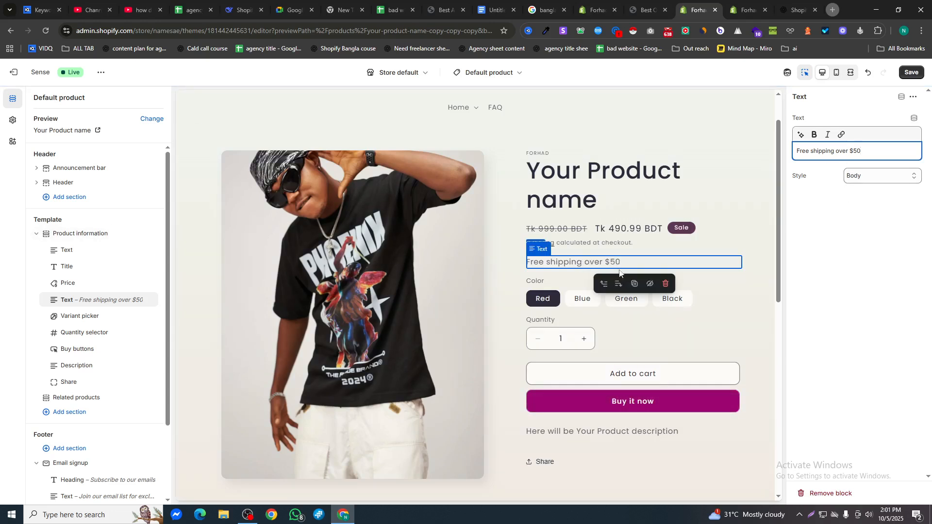
left_click(634, 283)
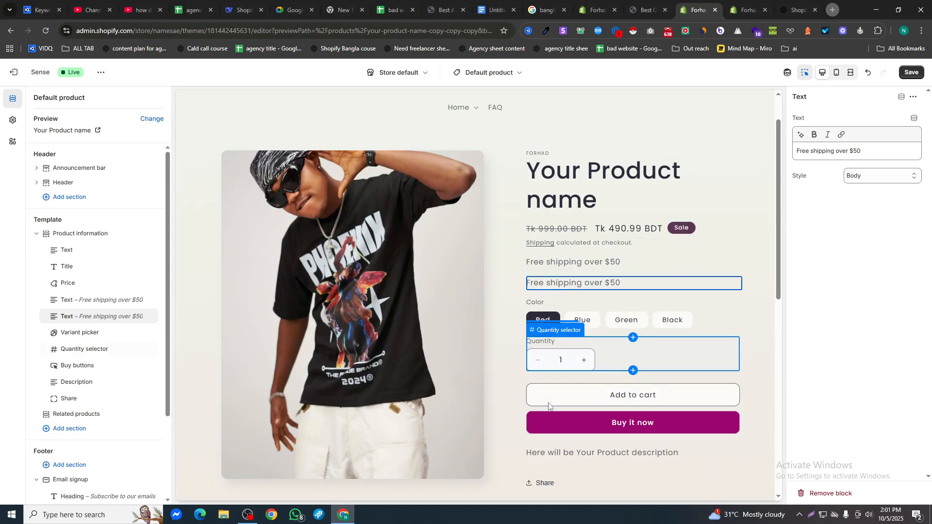
Insert an Image with text section between the Product information and Related products sections.
scroll(433, 377, "down", 6)
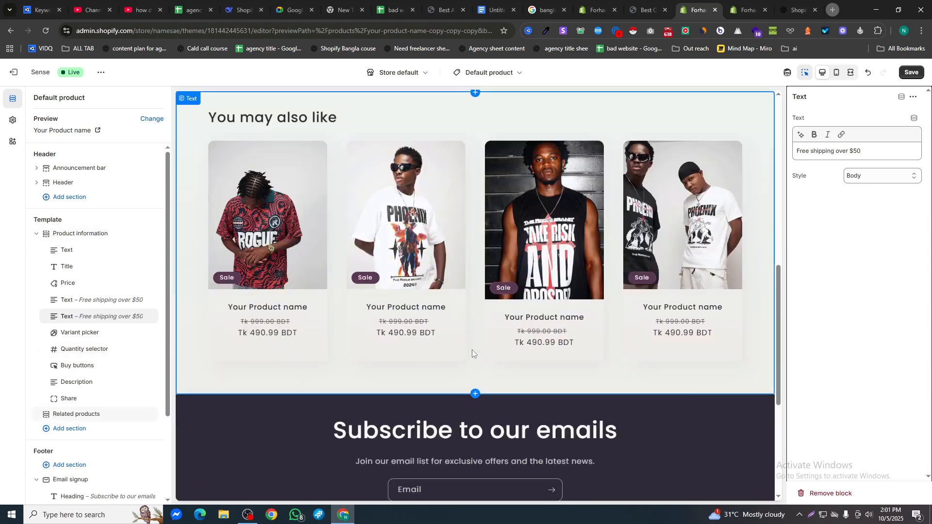
scroll(471, 349, "up", 6)
scroll(449, 370, "down", 5)
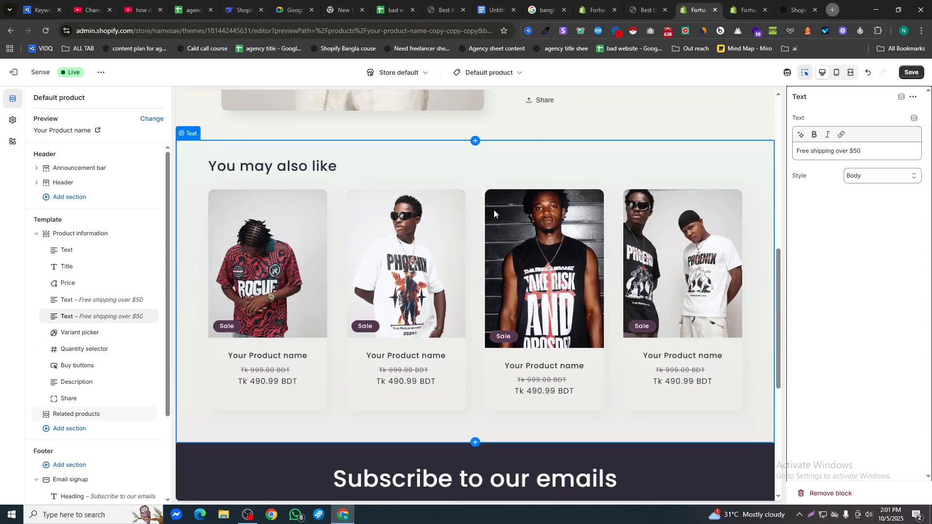
scroll(485, 243, "up", 3)
left_click(475, 267)
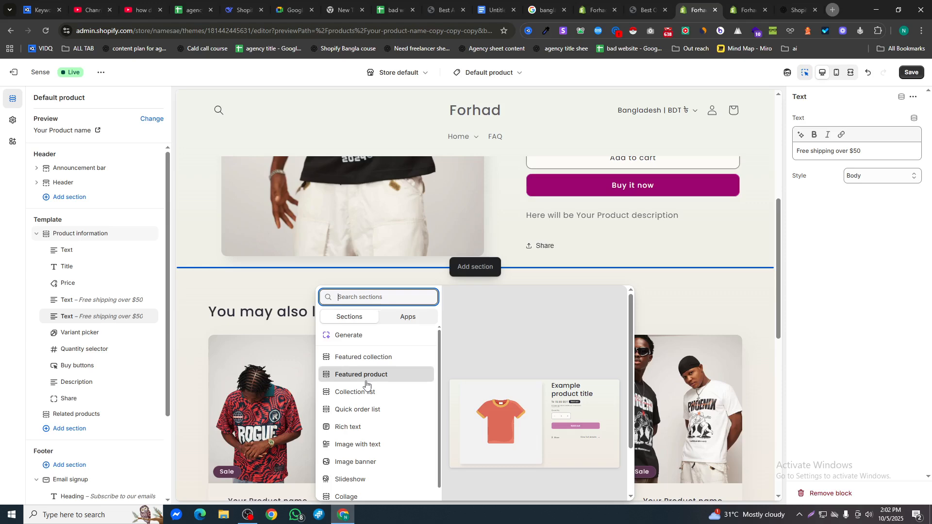
scroll(373, 390, "down", 2)
left_click(376, 397)
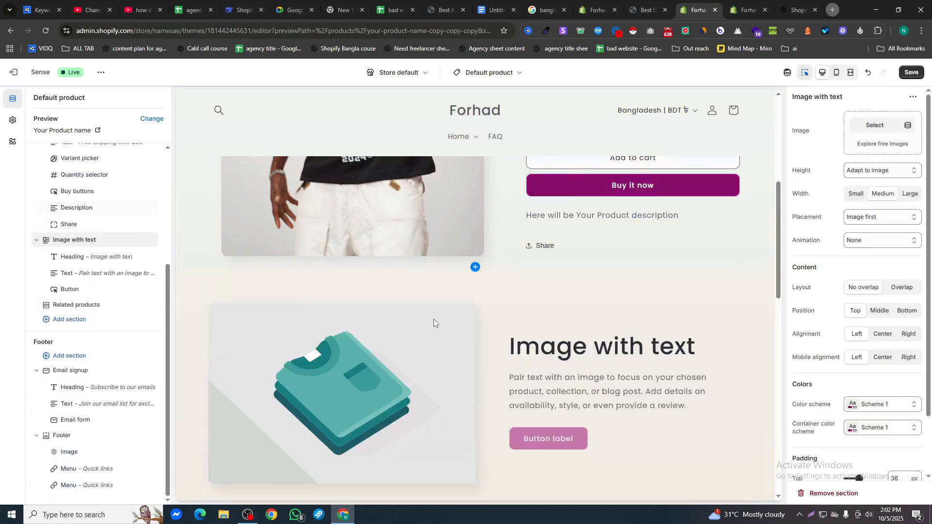
Set the new Image with text section's picture to the the.rogue.brand photo of the man in sunglasses and a green ROGUE shirt.
left_click(874, 125)
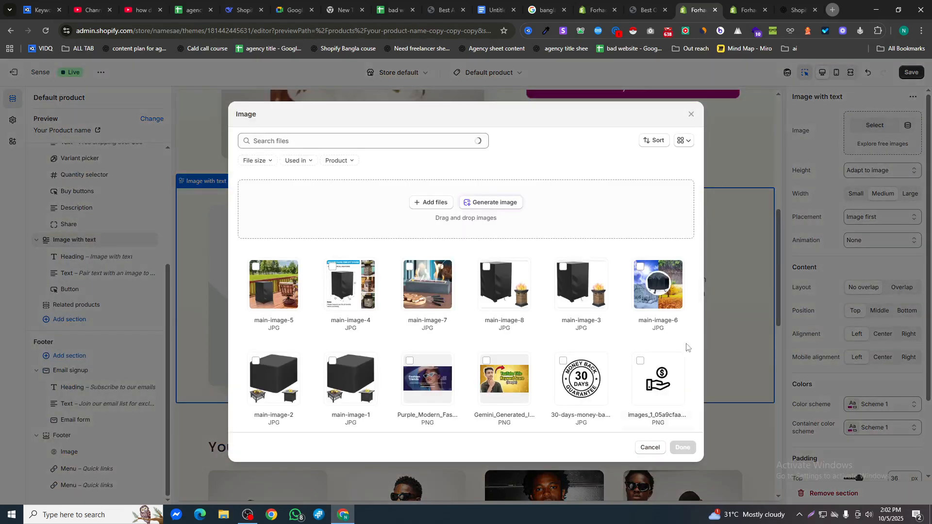
scroll(610, 313, "down", 2)
left_click(504, 376)
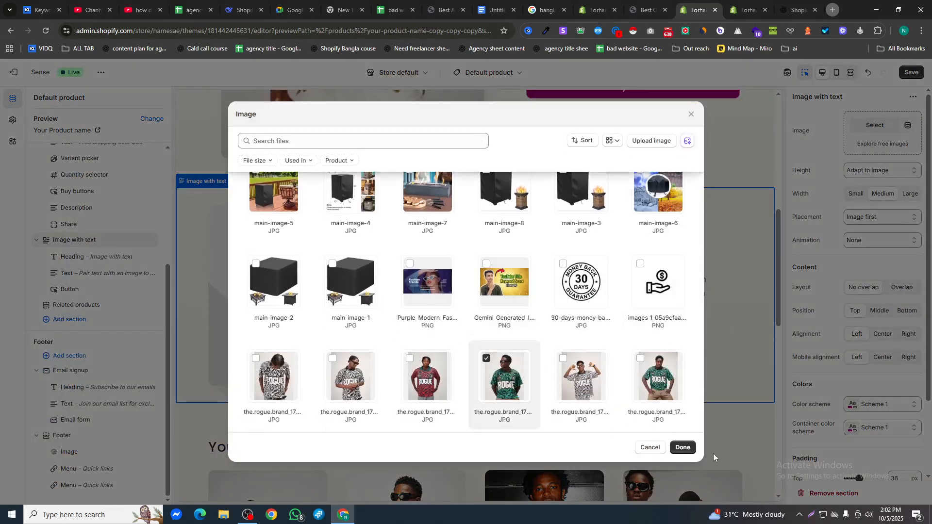
left_click(683, 448)
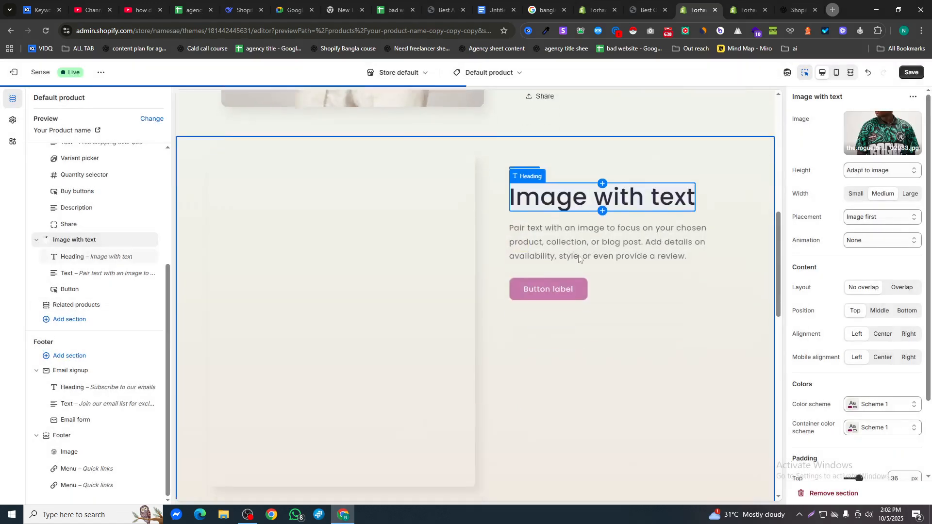
Set the Image with text section's height to Medium, with its content positioned in the middle and aligned left.
left_click(858, 171)
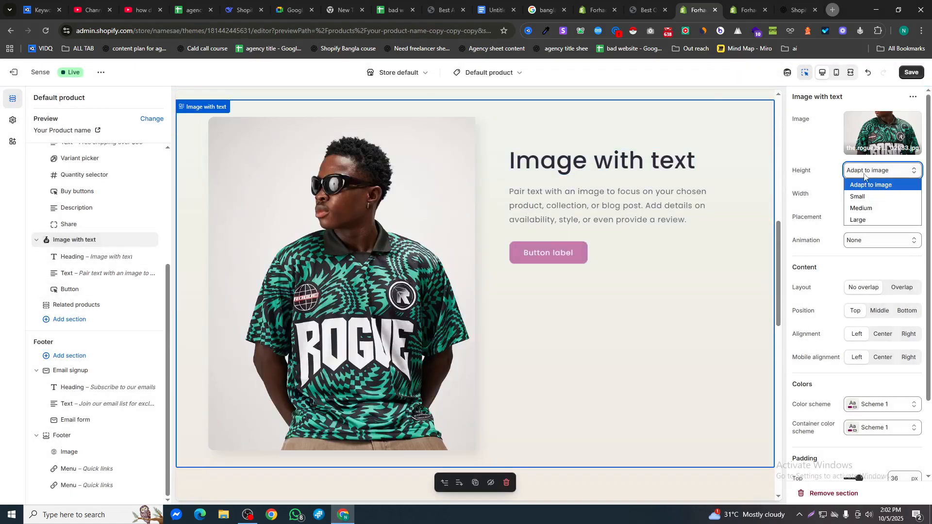
left_click(861, 206)
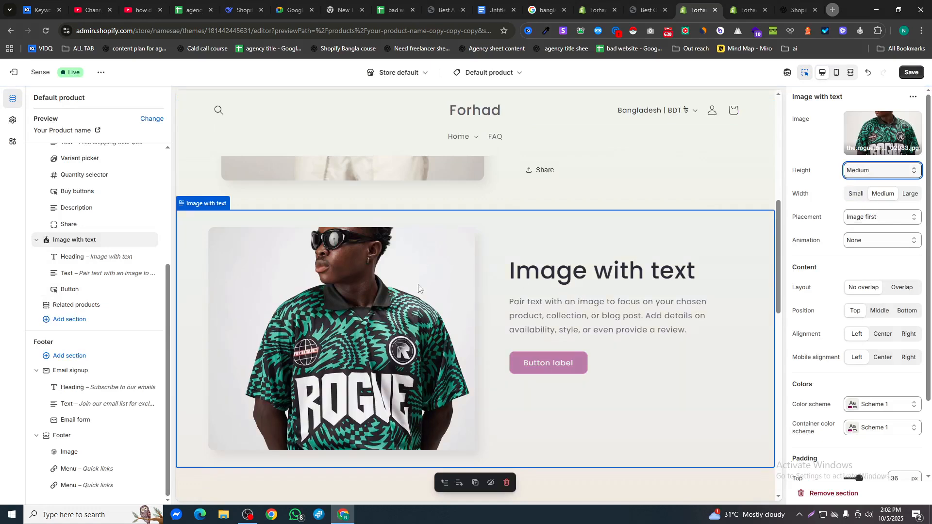
left_click(817, 304)
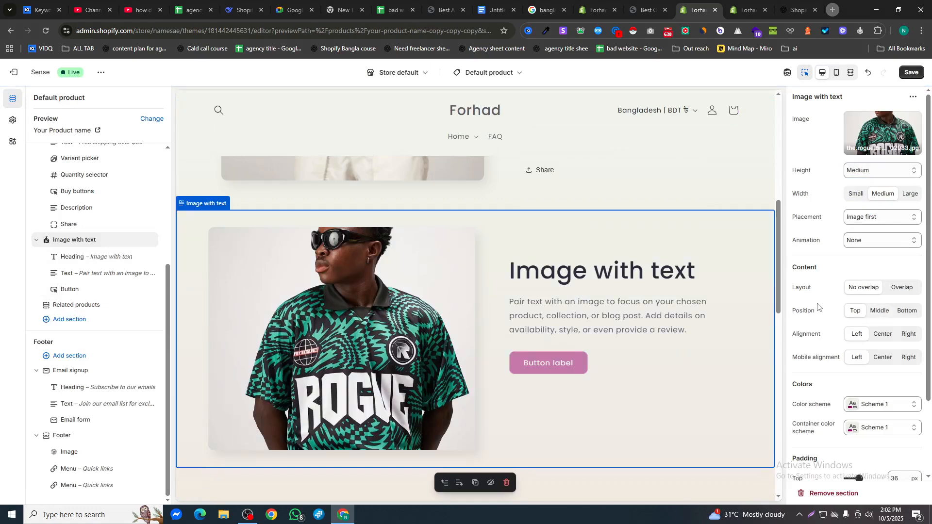
left_click(877, 311)
left_click(882, 335)
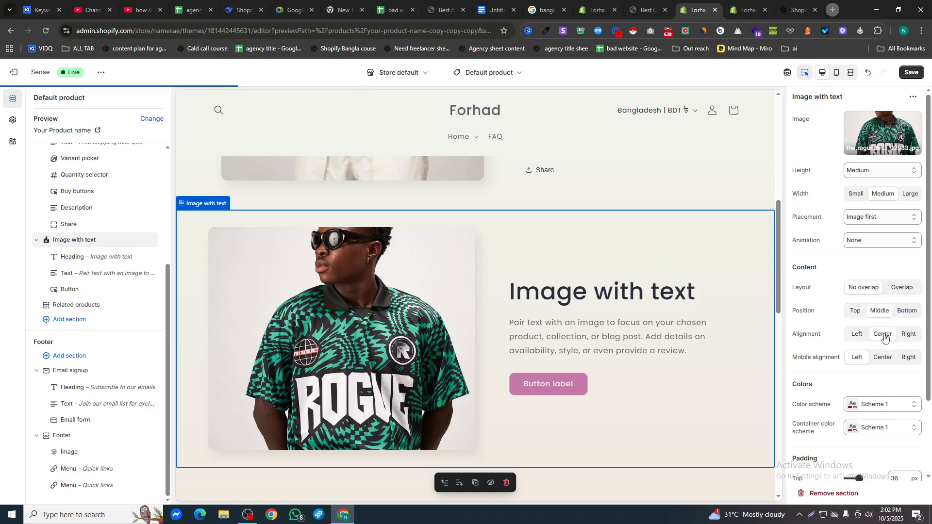
left_click(860, 337)
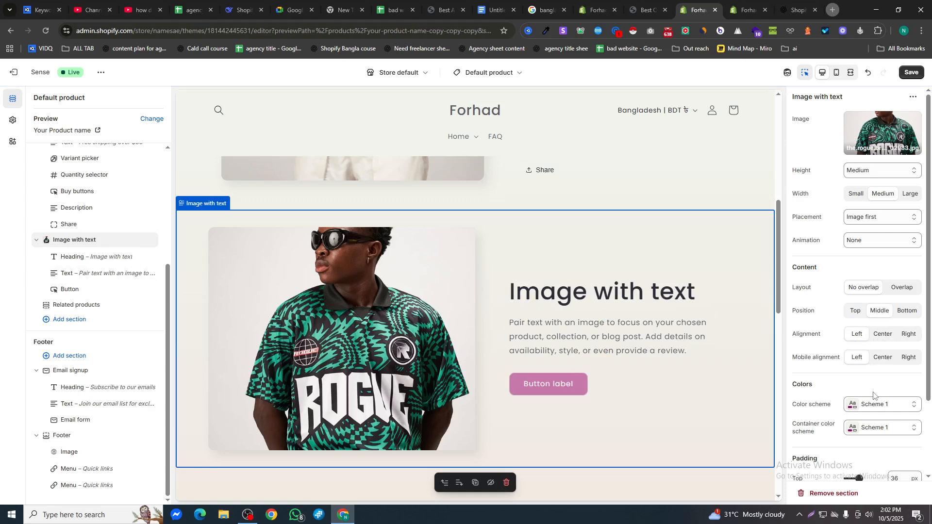
Apply Scheme 3 to both the color scheme and the container color scheme of the Image with text section.
left_click(881, 408)
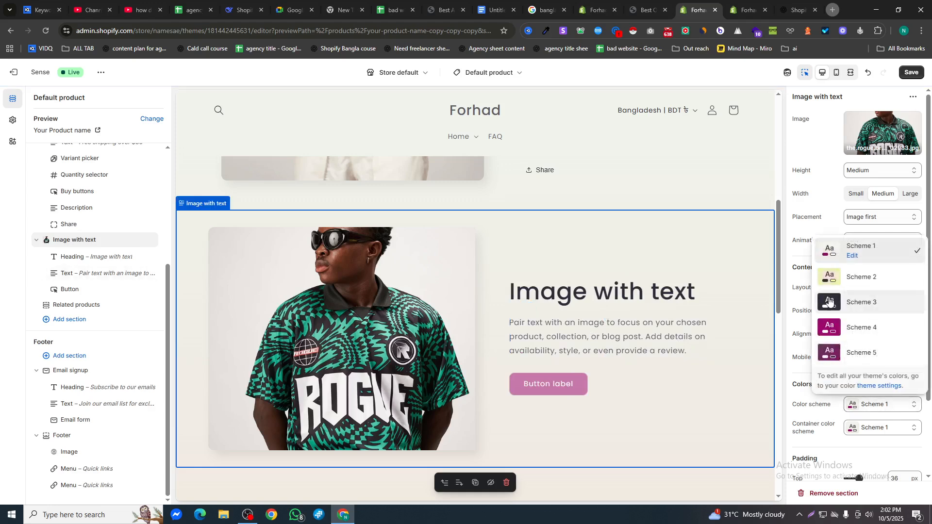
left_click(868, 301)
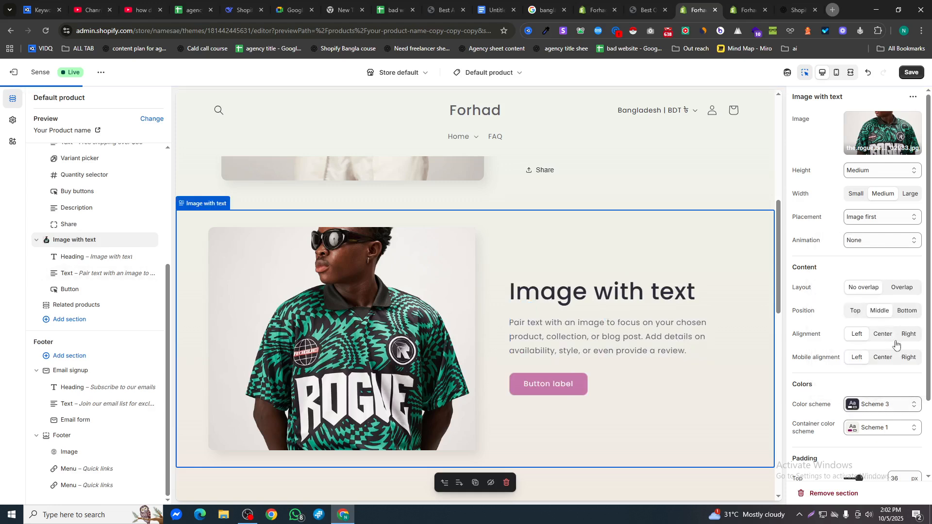
left_click(882, 427)
left_click(856, 324)
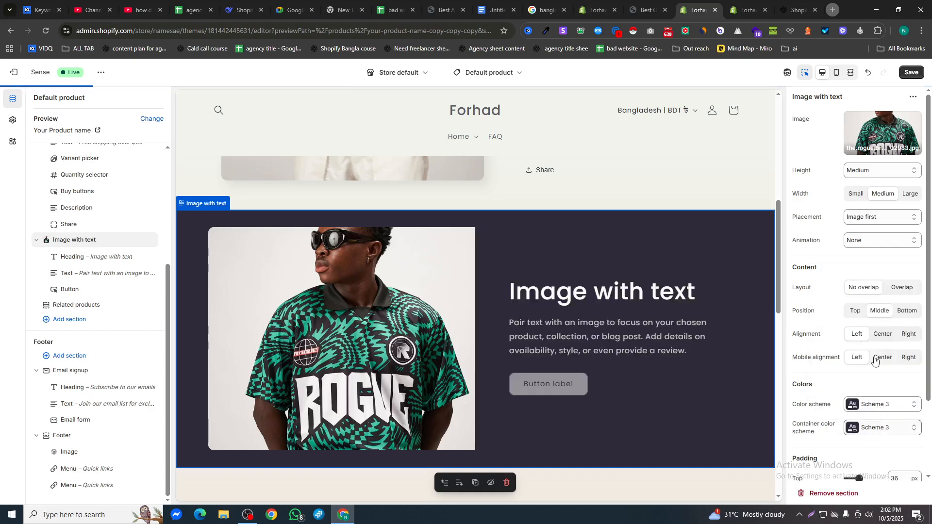
scroll(665, 382, "down", 2)
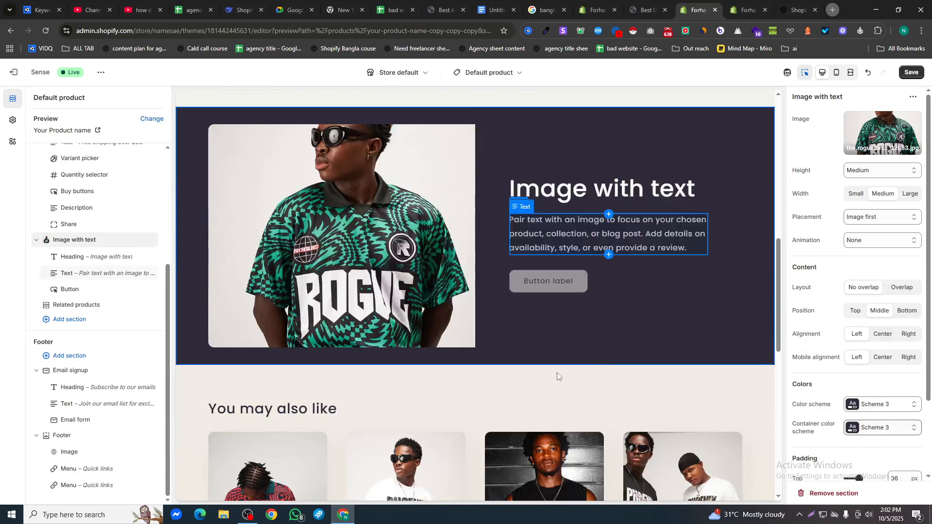
scroll(558, 372, "down", 5)
scroll(559, 306, "up", 4)
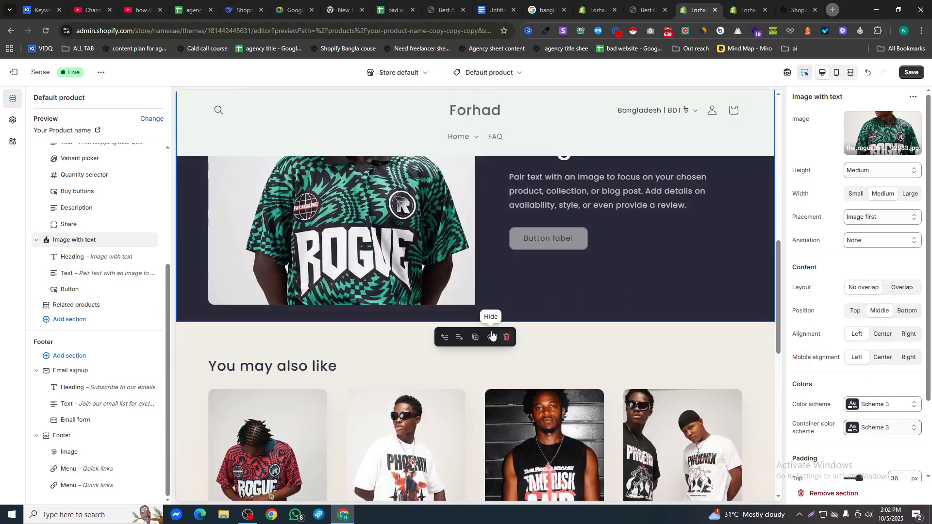
scroll(381, 281, "down", 2)
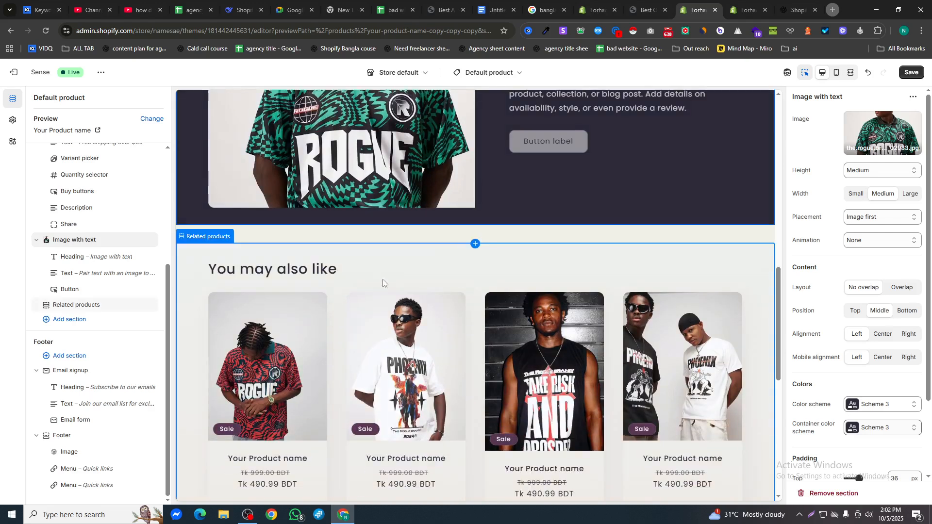
Add the Judge.me Reviews Carousel app section below Related products and check it on the product page.
left_click(87, 323)
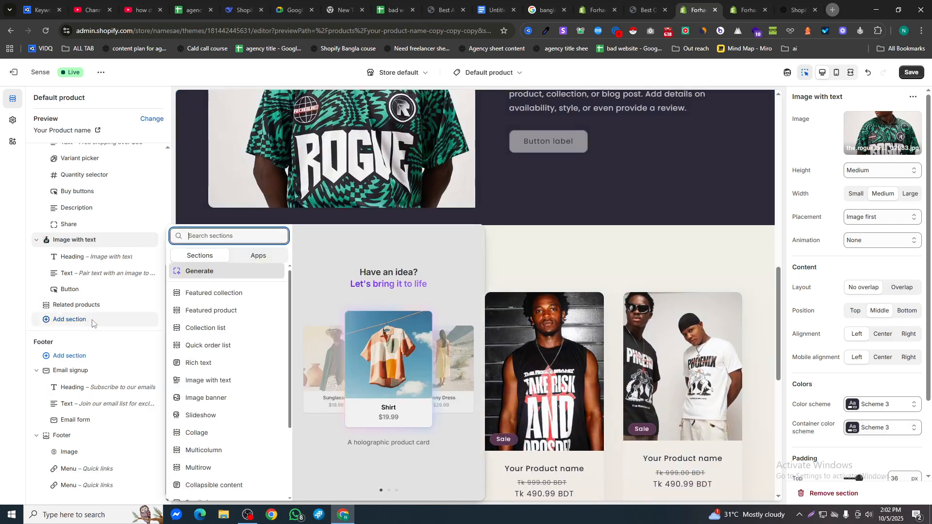
left_click(252, 257)
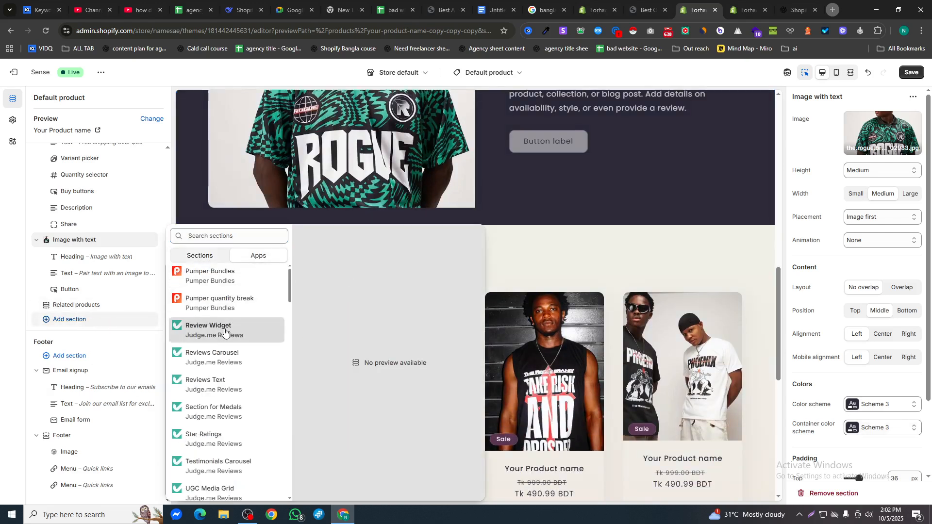
left_click(212, 356)
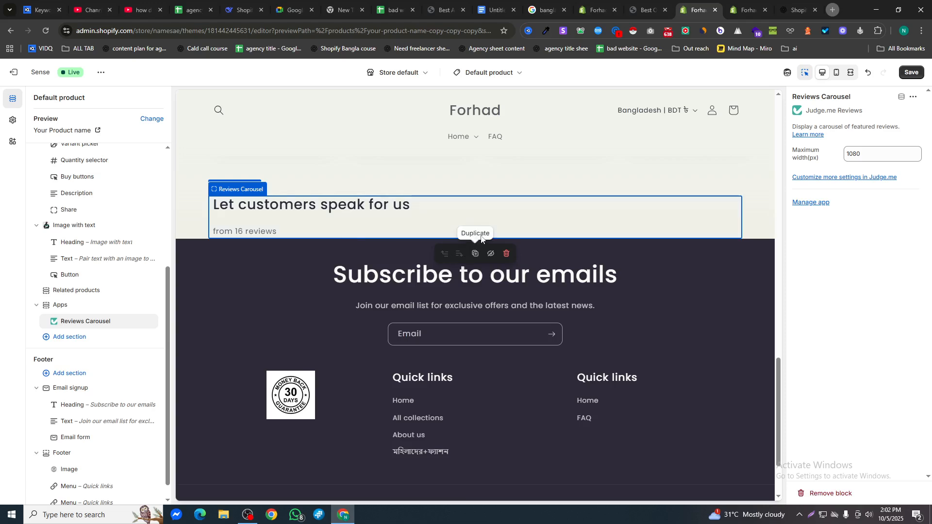
scroll(533, 336, "up", 5)
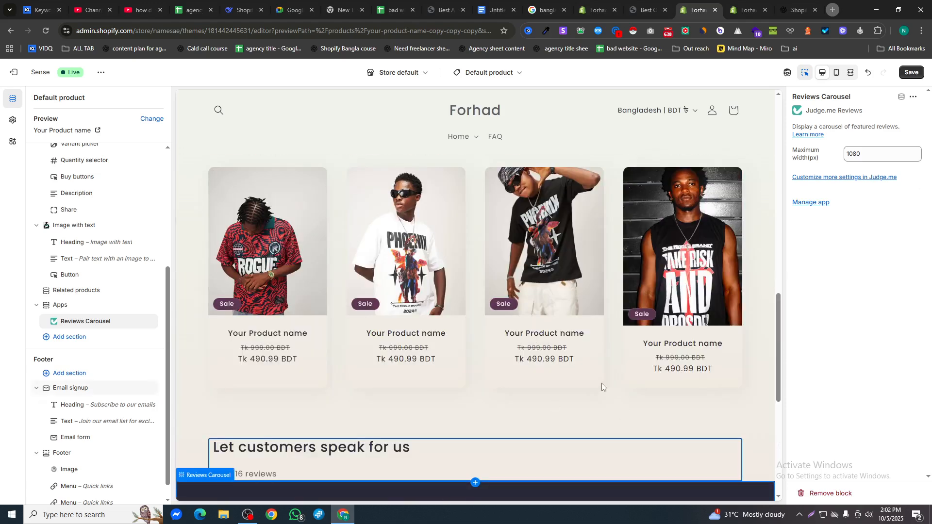
scroll(602, 383, "down", 4)
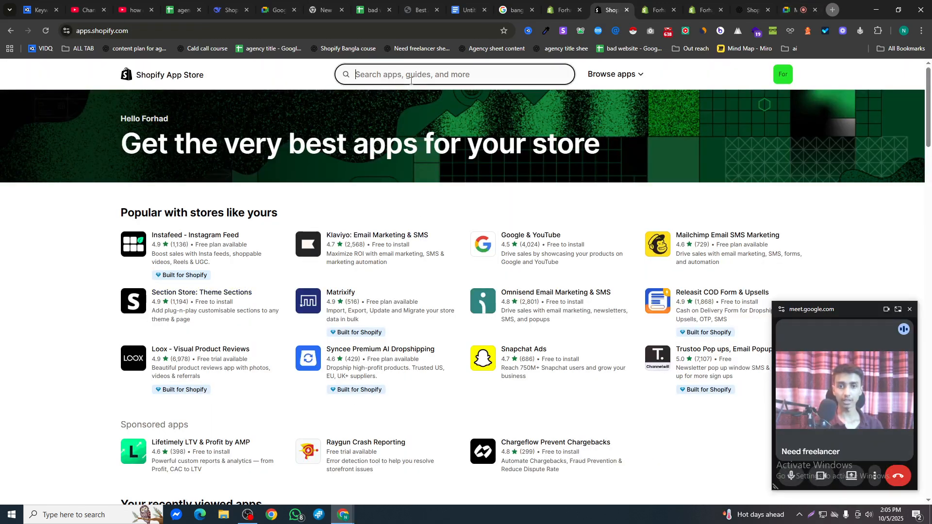
Search the Shopify App Store for "vital" and open the Vitals: Reviews, Bundles, AI listing.
left_click(411, 81)
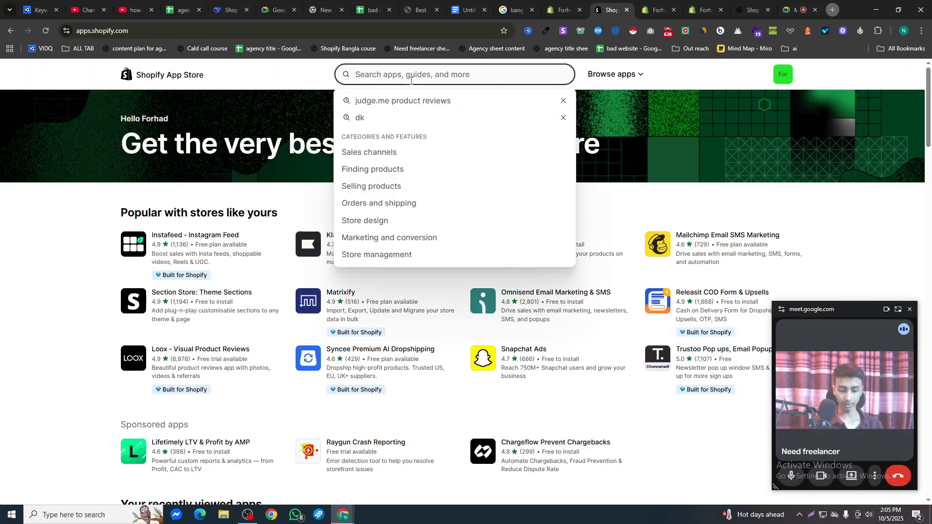
type("vital")
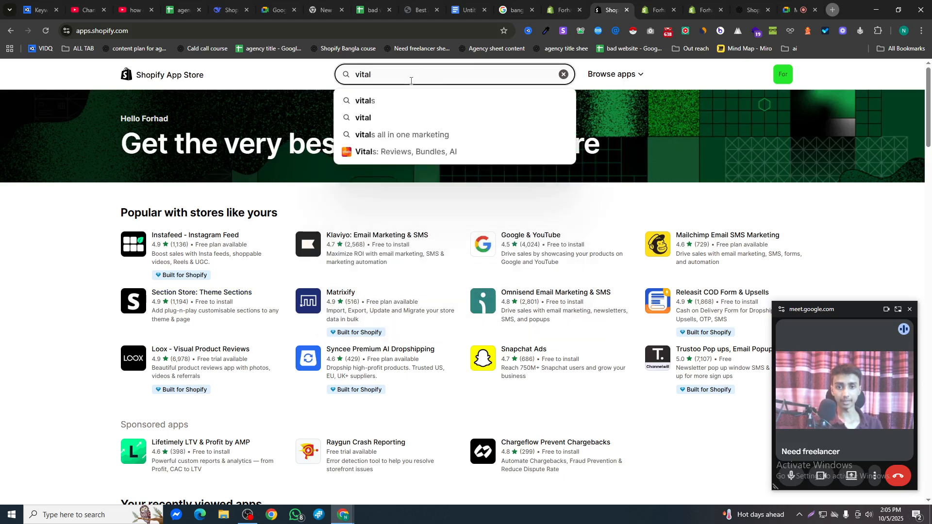
key("Return")
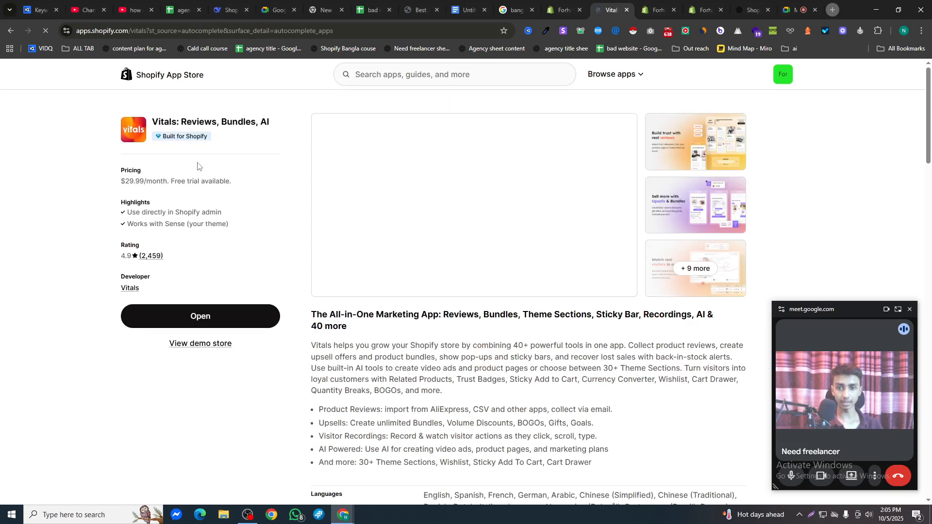
left_click_drag(151, 122, 273, 123)
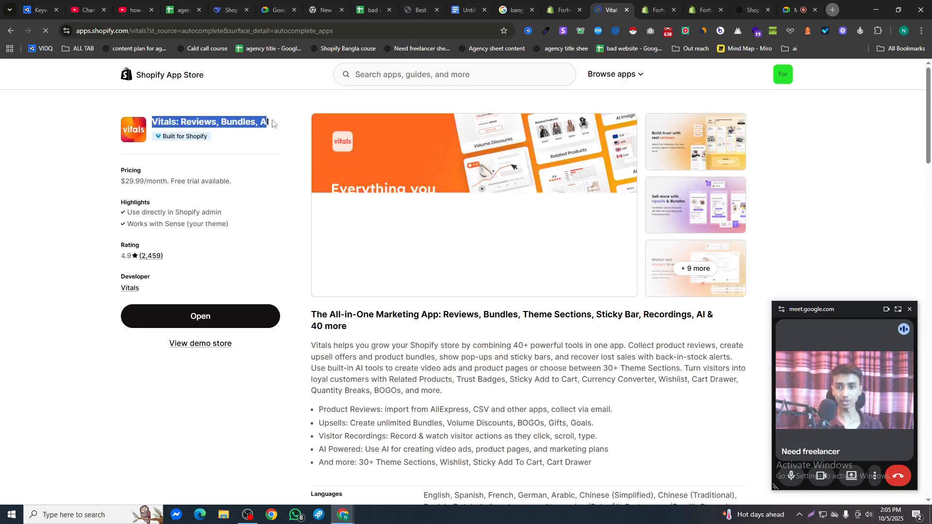
left_click(283, 128)
Open the installed Vitals app and examine its Product Reviews tools and the widgets for displaying reviews.
left_click(220, 316)
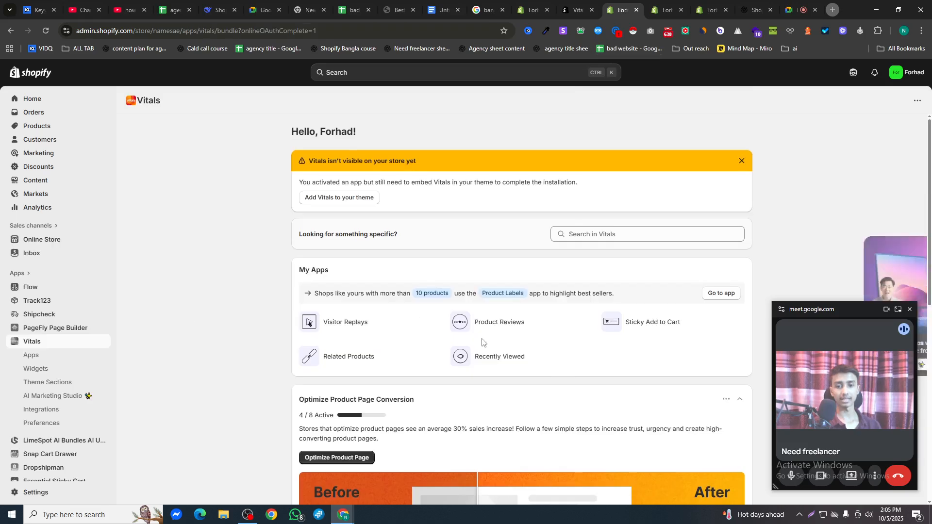
scroll(488, 340, "down", 1)
scroll(396, 211, "up", 1)
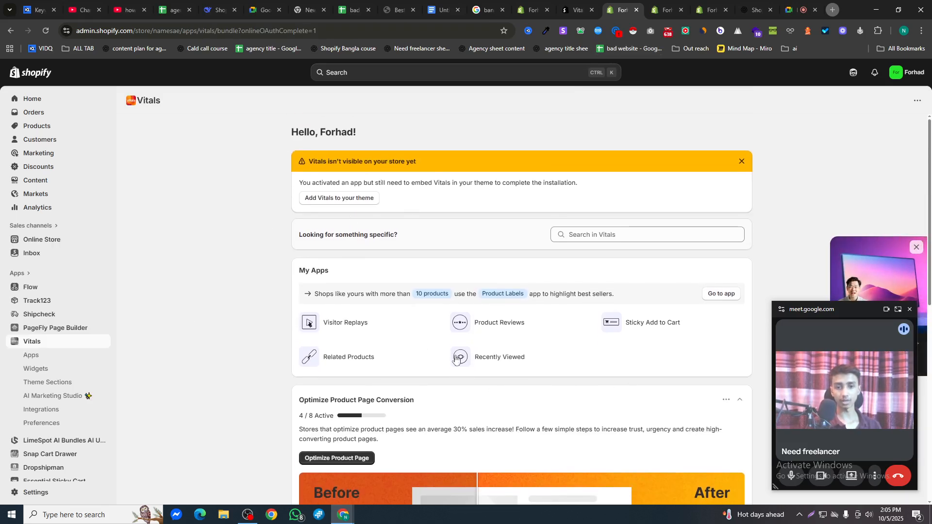
left_click(491, 331)
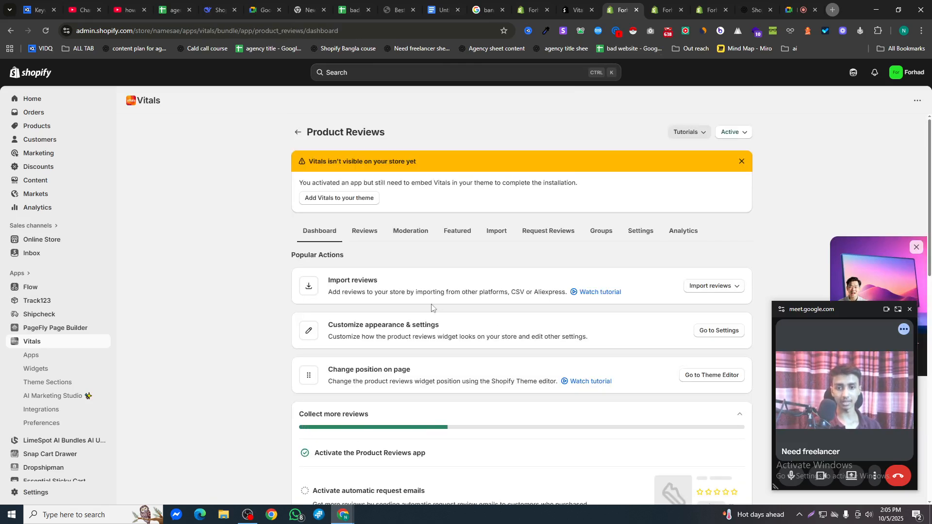
scroll(431, 308, "down", 2)
scroll(474, 302, "down", 7)
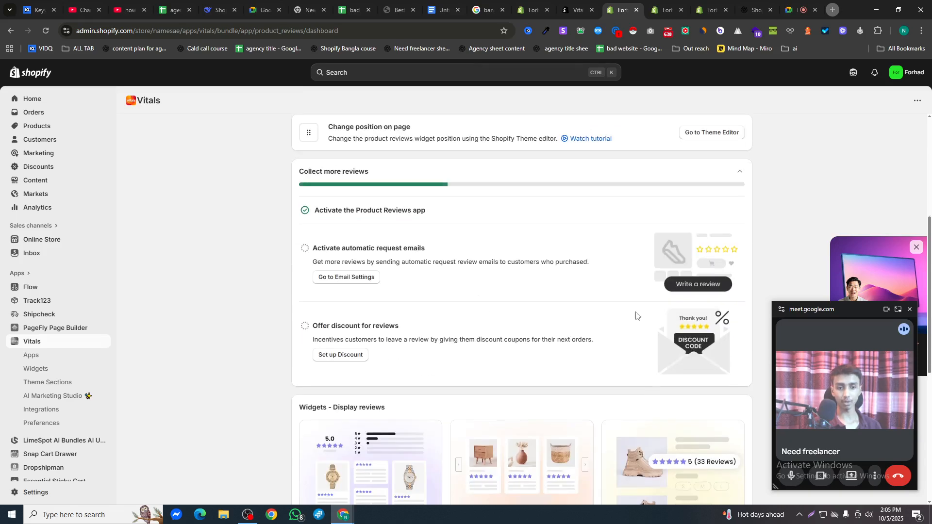
scroll(446, 350, "down", 2)
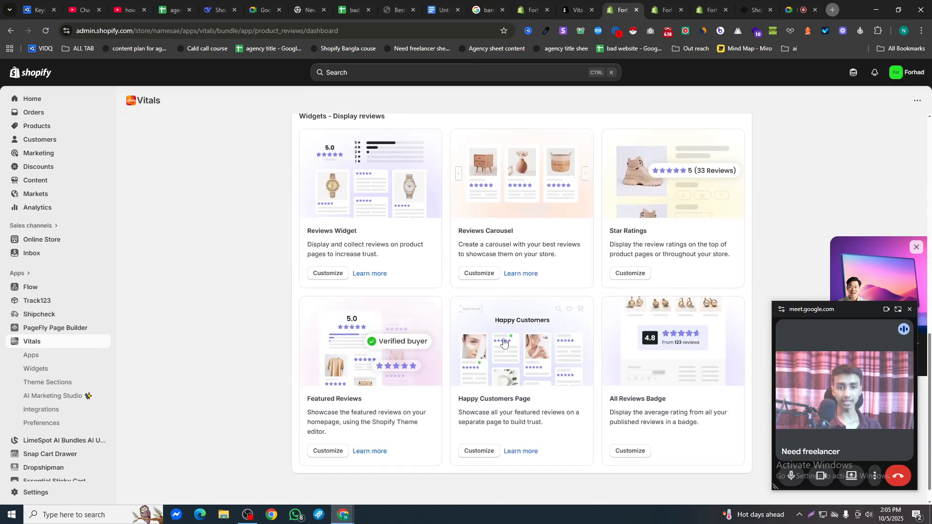
scroll(534, 385, "up", 1)
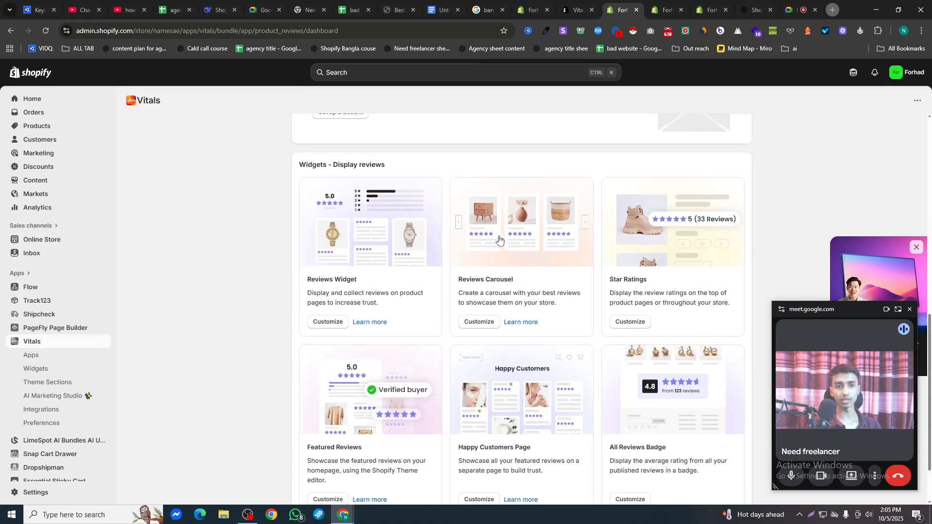
Return to the Shopify App Store, search for "paget fly" and open the PageFly Landing Page Builder listing.
left_click(582, 4)
left_click(409, 73)
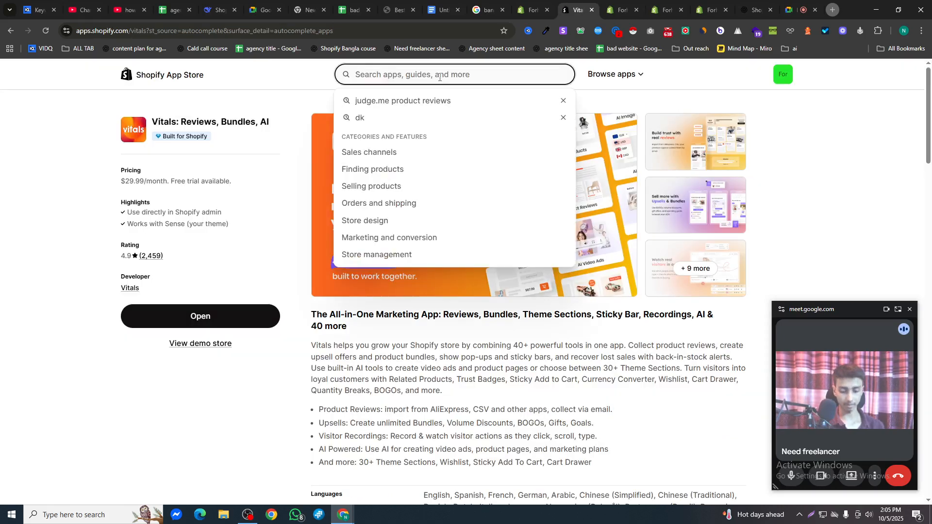
type("paly")
key("BackSpace")
key("BackSpace")
type("ge")
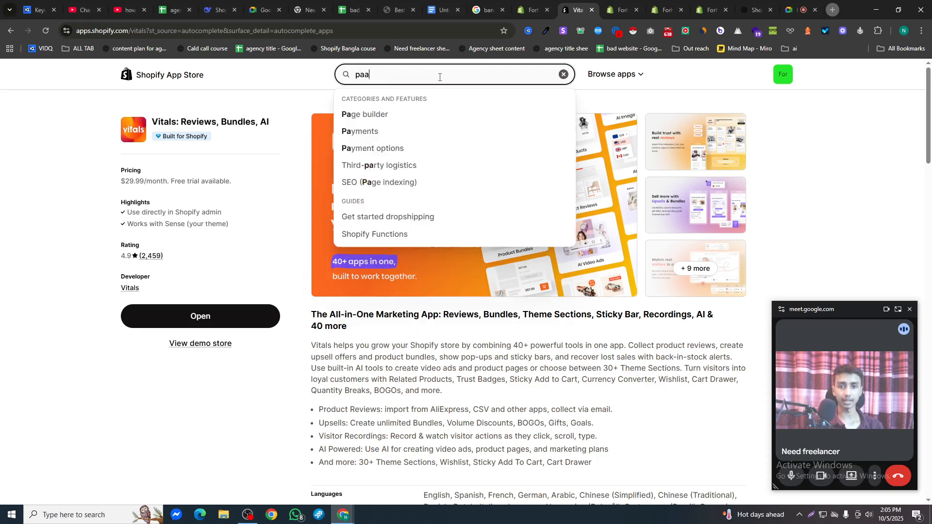
type("t fly")
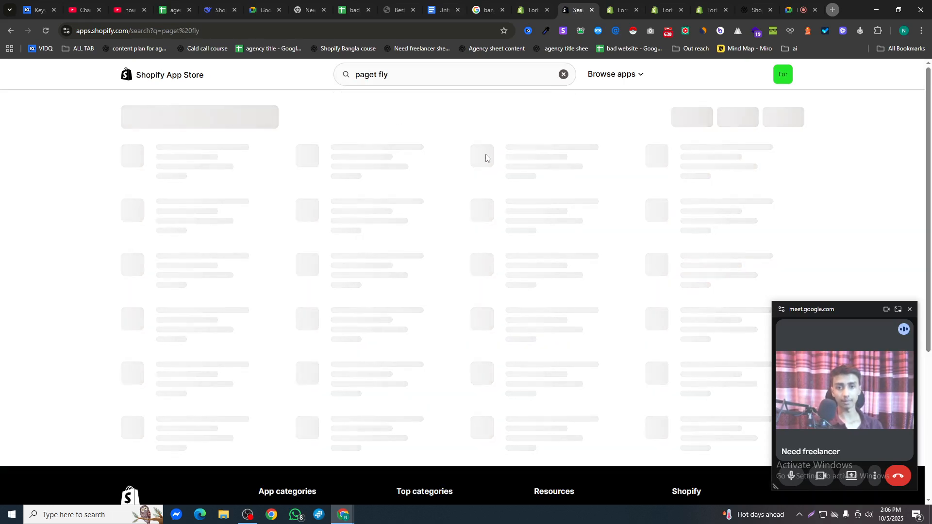
left_click(487, 173)
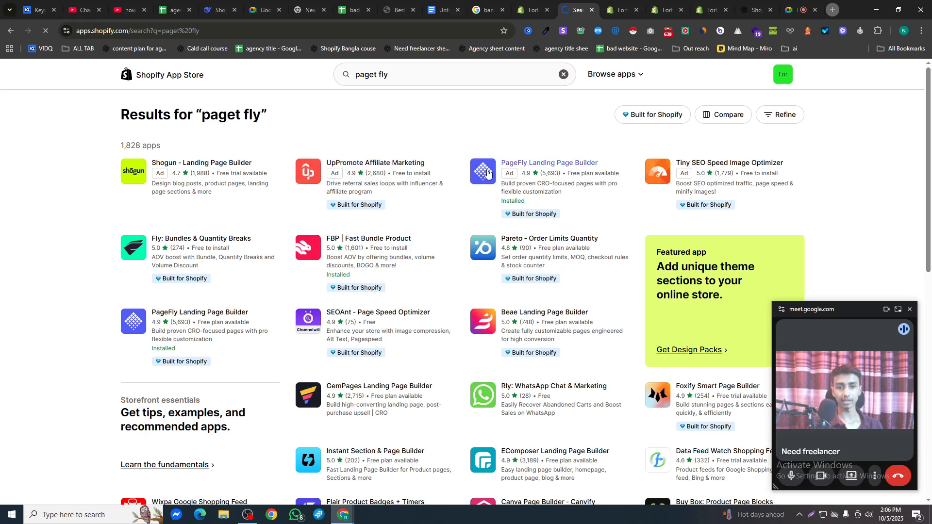
Open the installed PageFly Page Builder app and look over its setup tasks, slot usage and support channels.
left_click(162, 346)
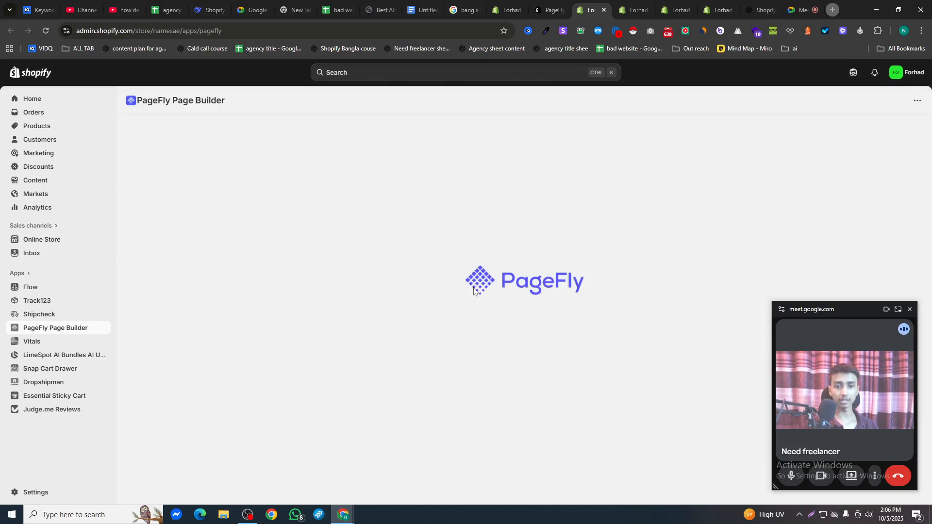
scroll(442, 301, "down", 5)
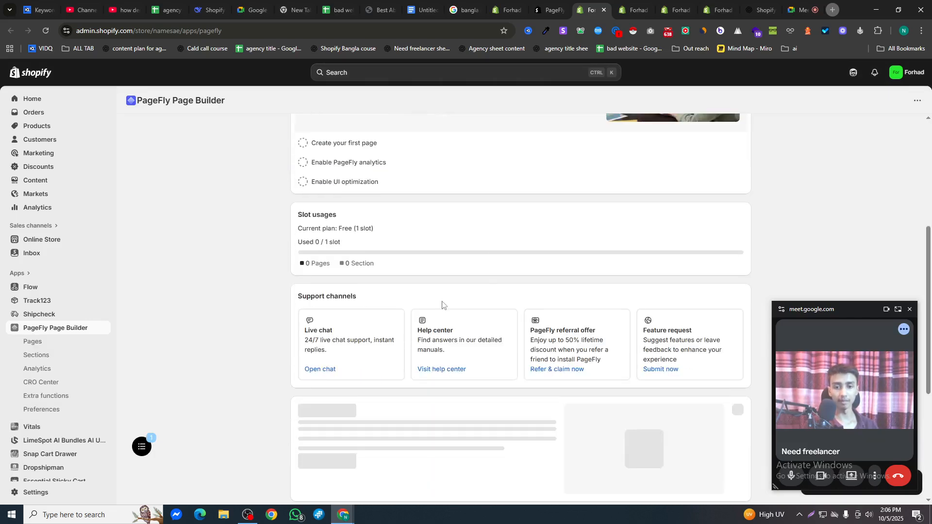
scroll(442, 304, "down", 4)
scroll(341, 319, "up", 6)
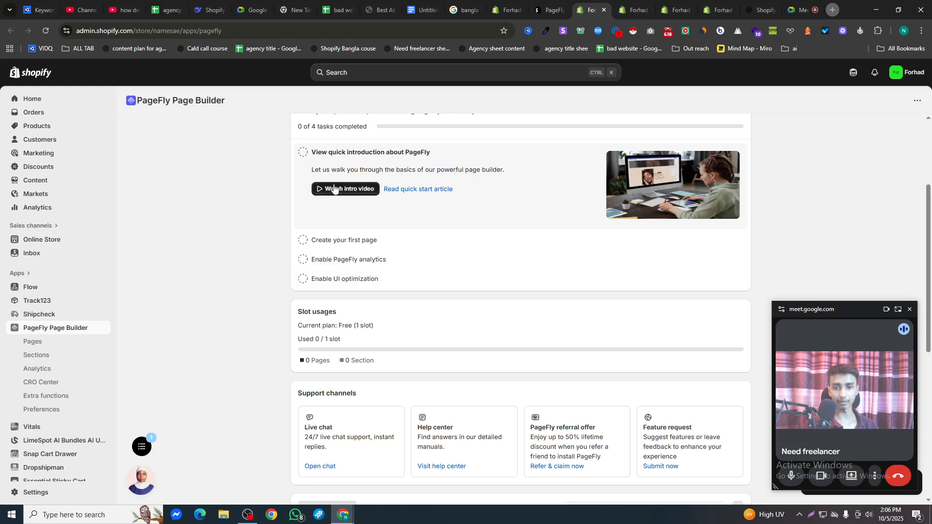
Start a new PageFly product page from a template and browse the available product page templates.
left_click(26, 345)
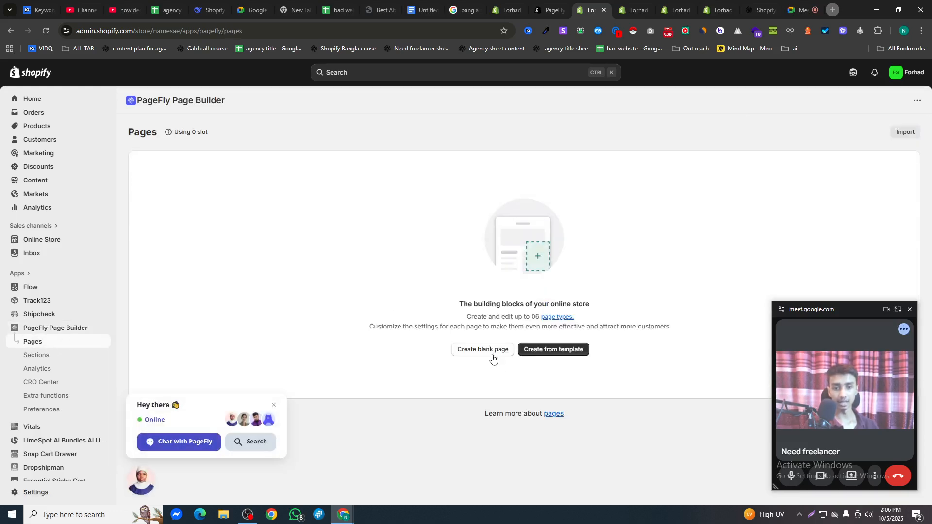
left_click(538, 351)
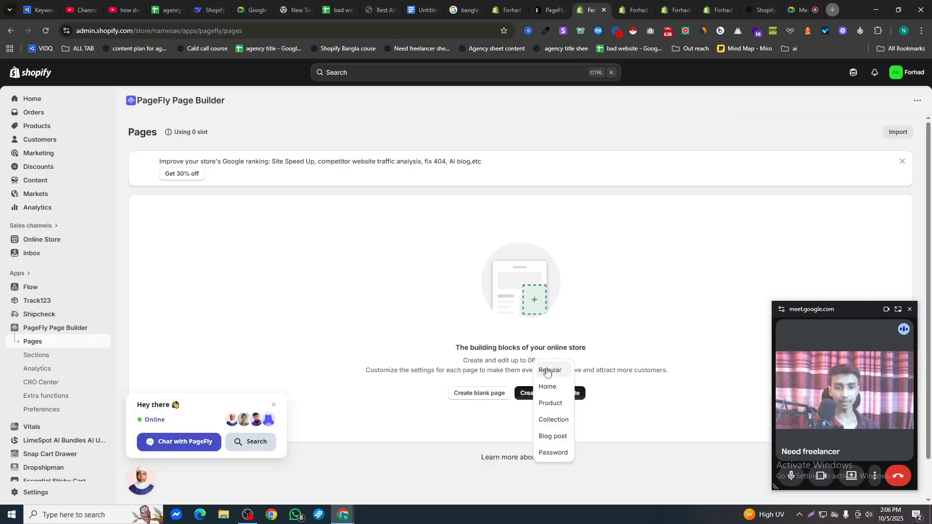
left_click(550, 404)
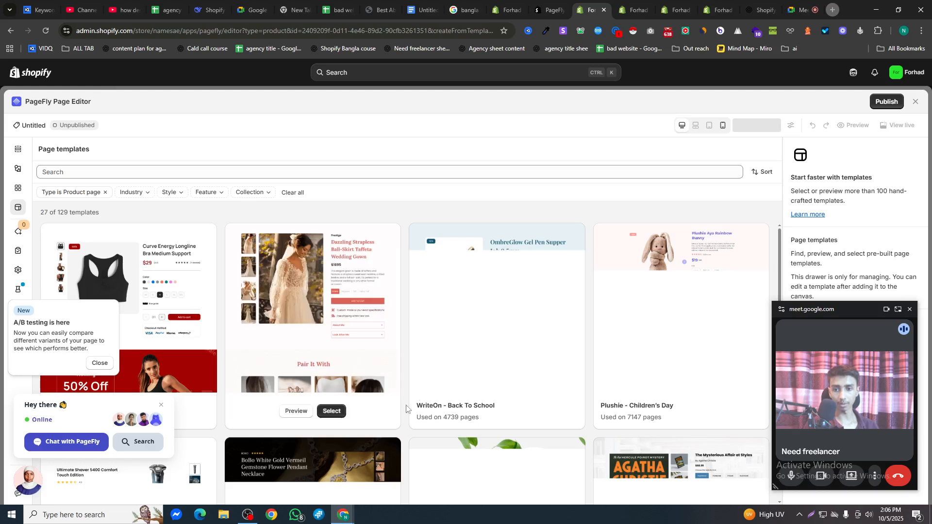
mouse_move(455, 321)
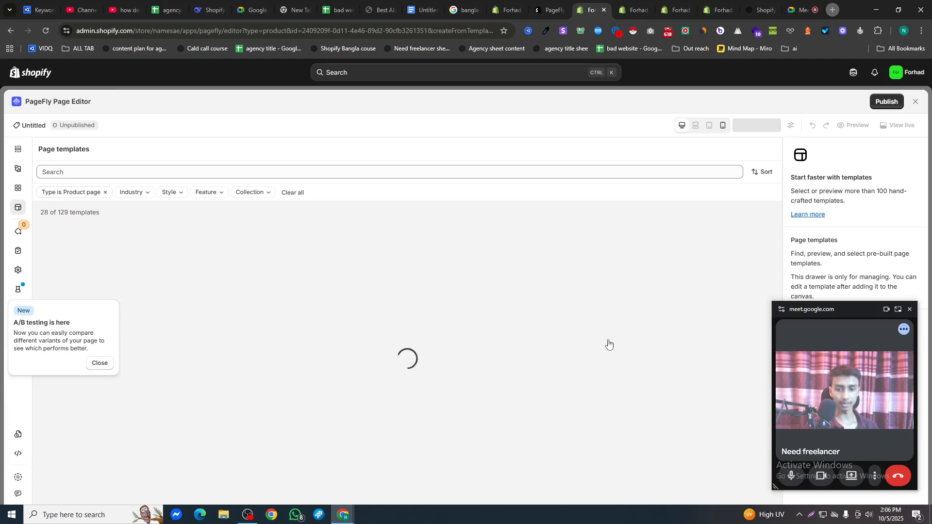
scroll(491, 369, "down", 4)
mouse_move(340, 329)
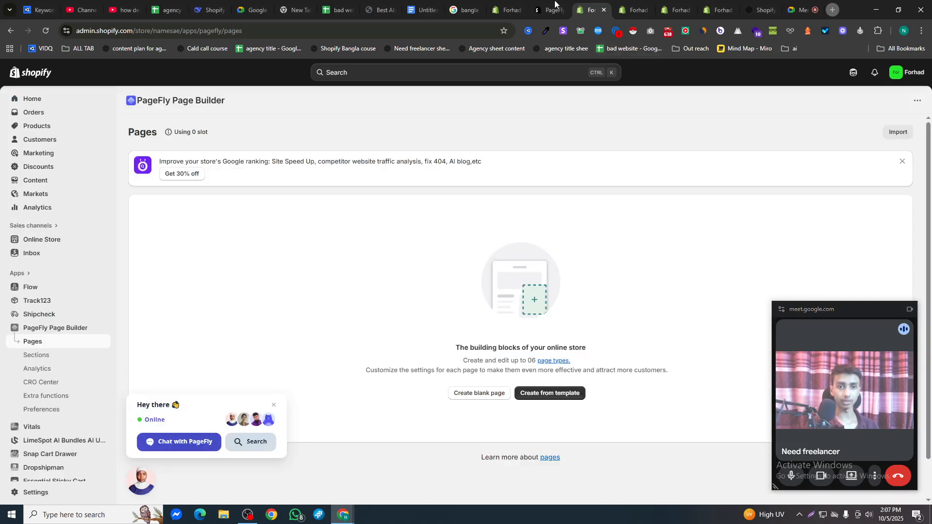
Return to the Shopify App Store, search for "reconvert" and open the ReConvert Upsell & Cross Sell listing.
left_click(555, 6)
left_click(448, 70)
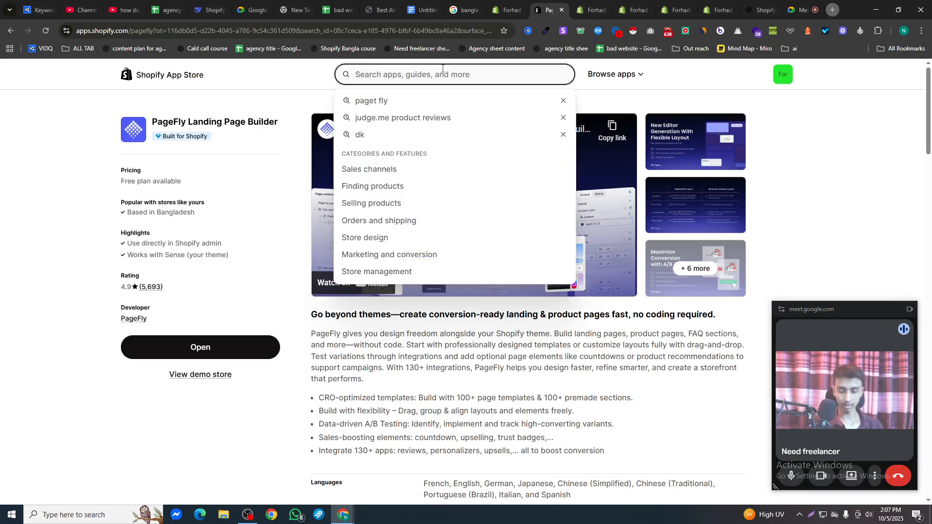
type("recon")
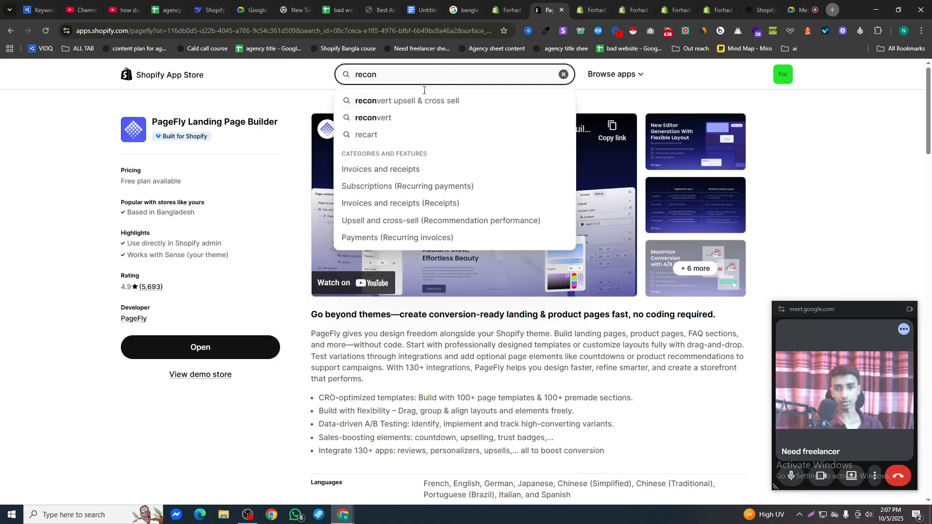
left_click(377, 118)
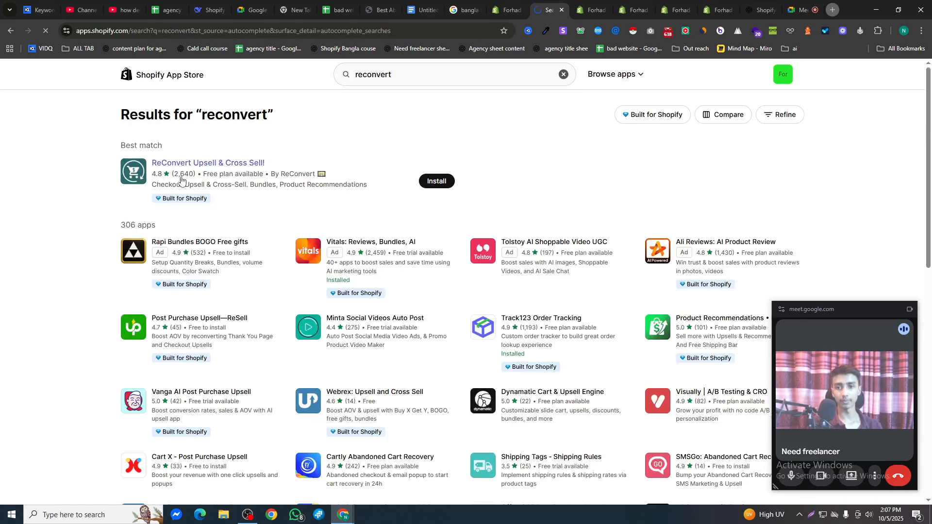
left_click(180, 179)
Install the ReConvert app on the store and approve its subscription.
scroll(286, 297, "down", 8)
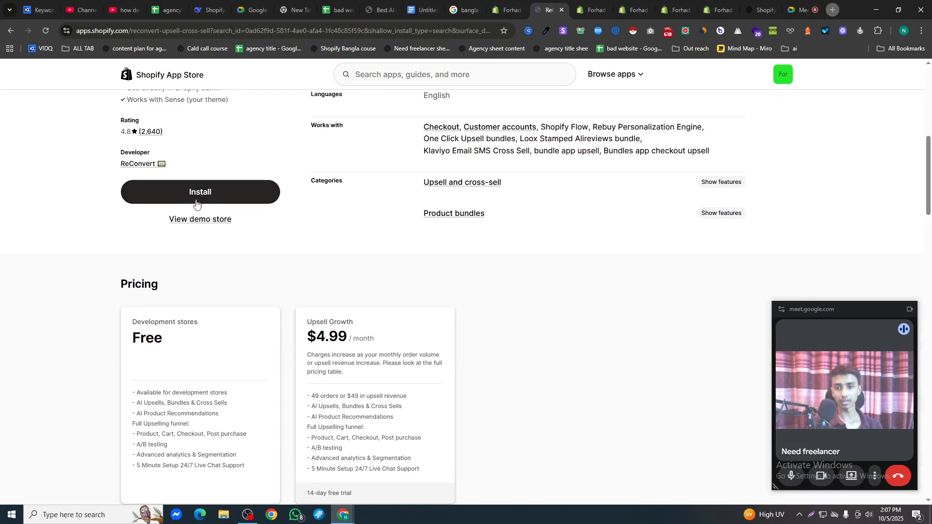
left_click(196, 204)
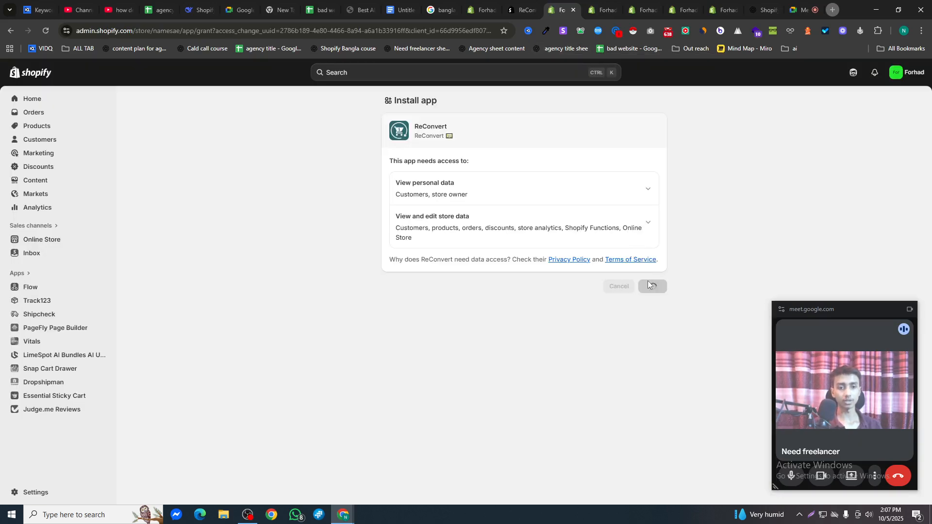
left_click(649, 284)
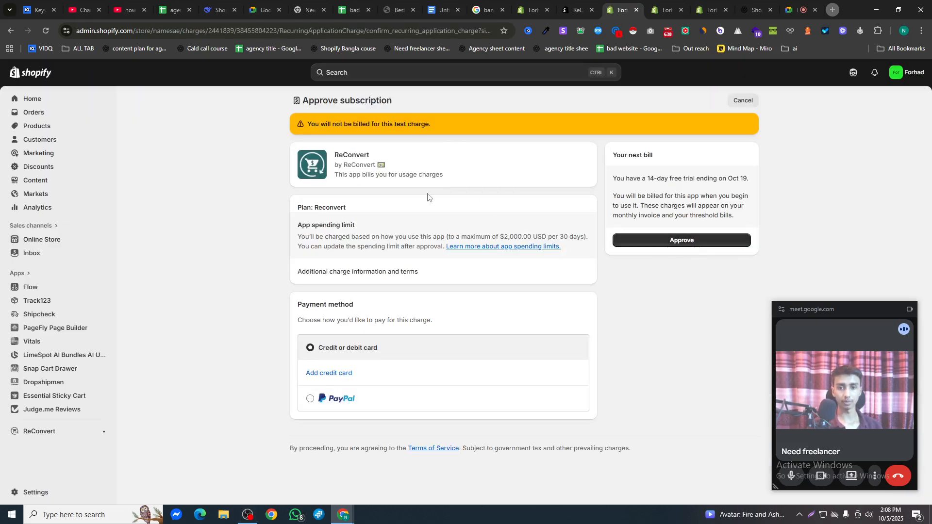
left_click(645, 241)
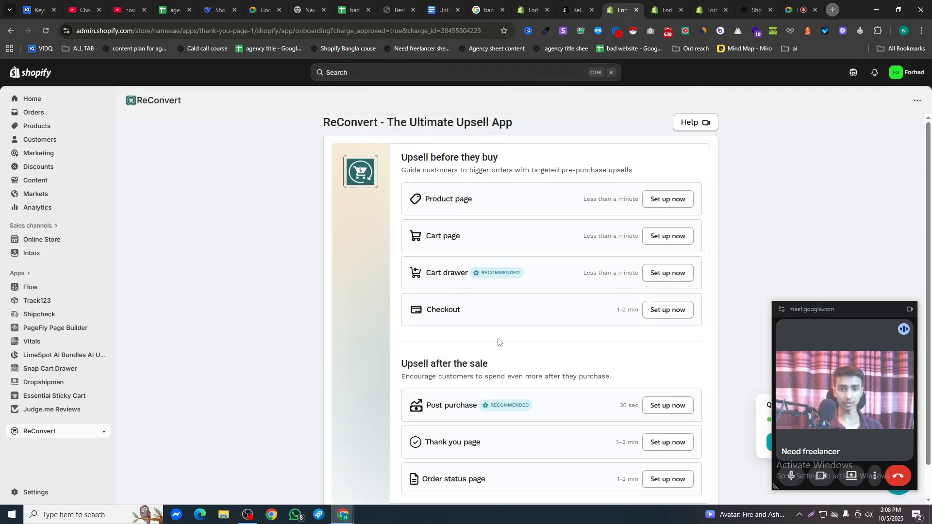
Begin ReConvert's Thank you page upsell setup with a maximum discount of 20%.
scroll(696, 353, "down", 1)
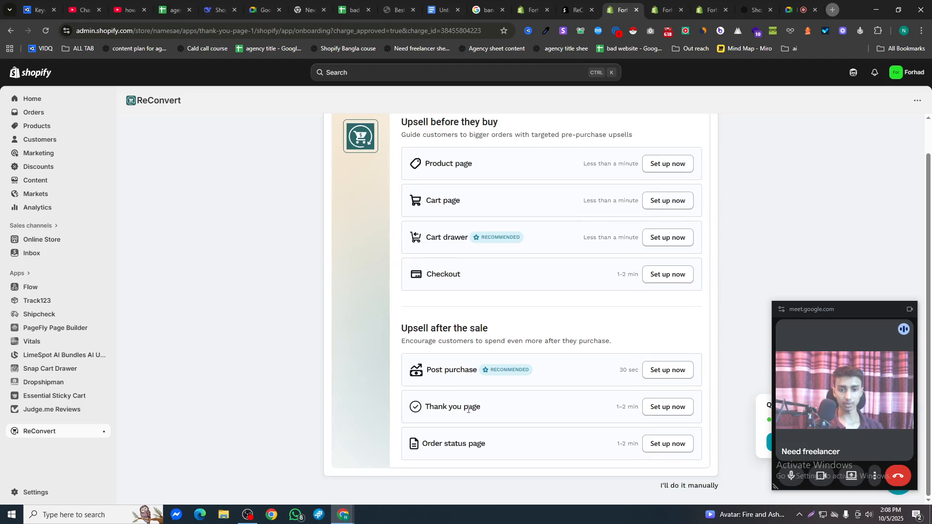
left_click(673, 410)
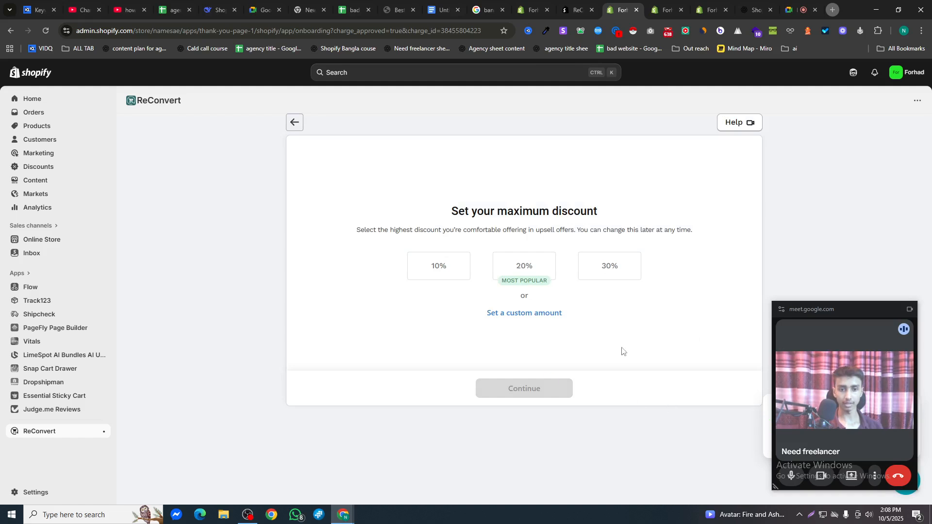
left_click(525, 272)
left_click(548, 386)
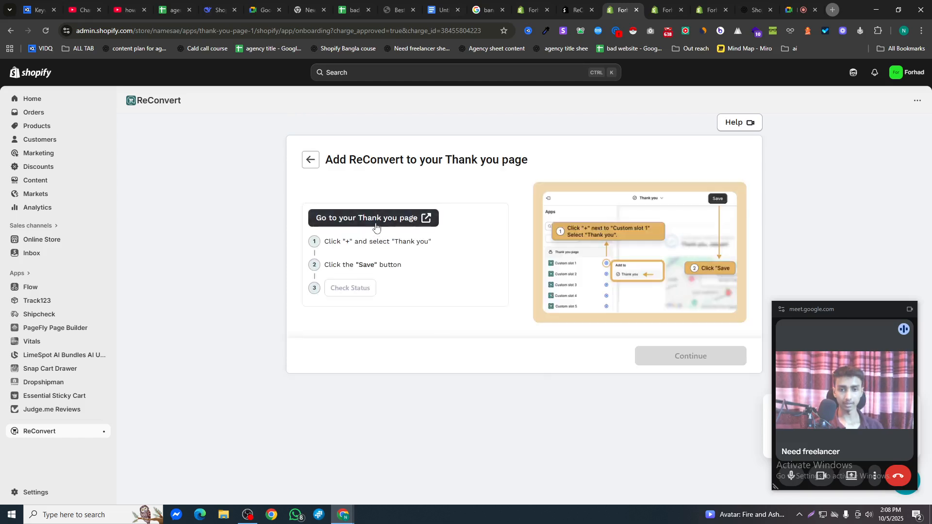
Open the Thank you page in the checkout editor and add ReConvert's Custom slot 1 block to it.
left_click(376, 220)
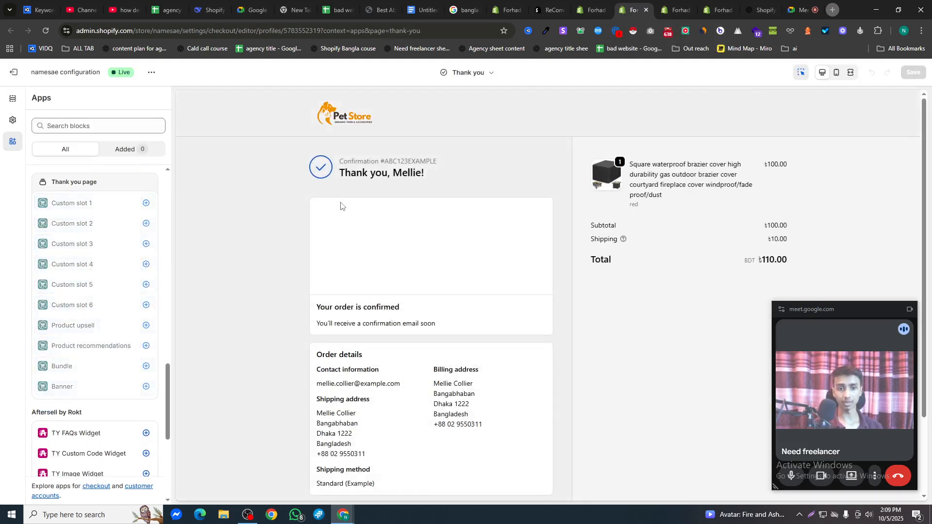
scroll(359, 275, "down", 2)
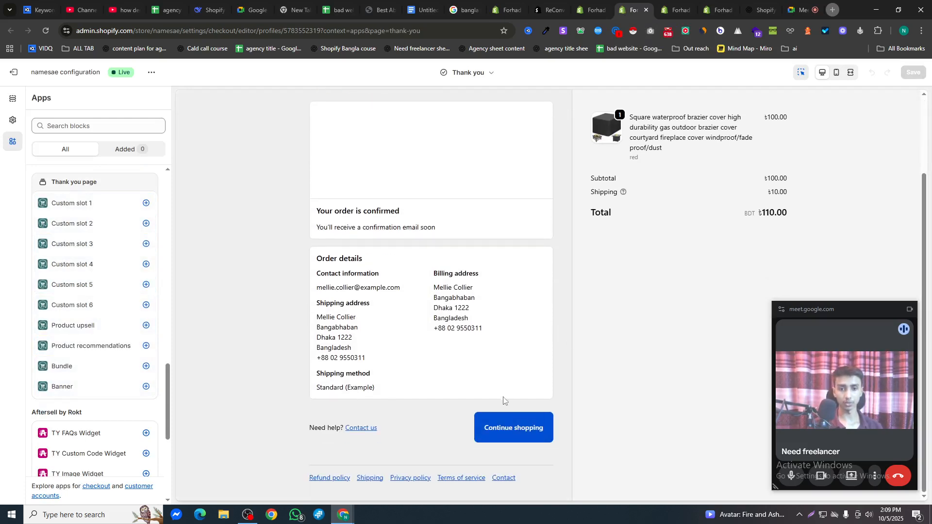
scroll(290, 311, "up", 2)
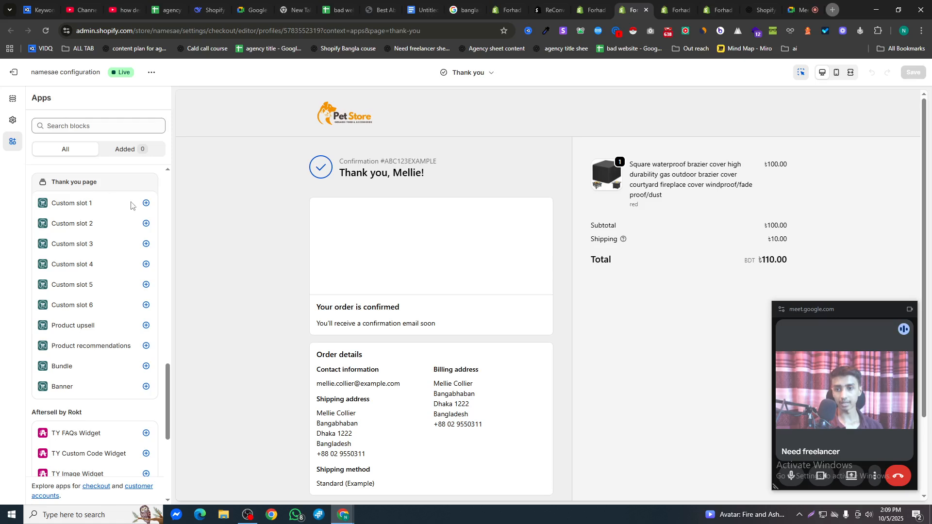
left_click(146, 204)
left_click(185, 226)
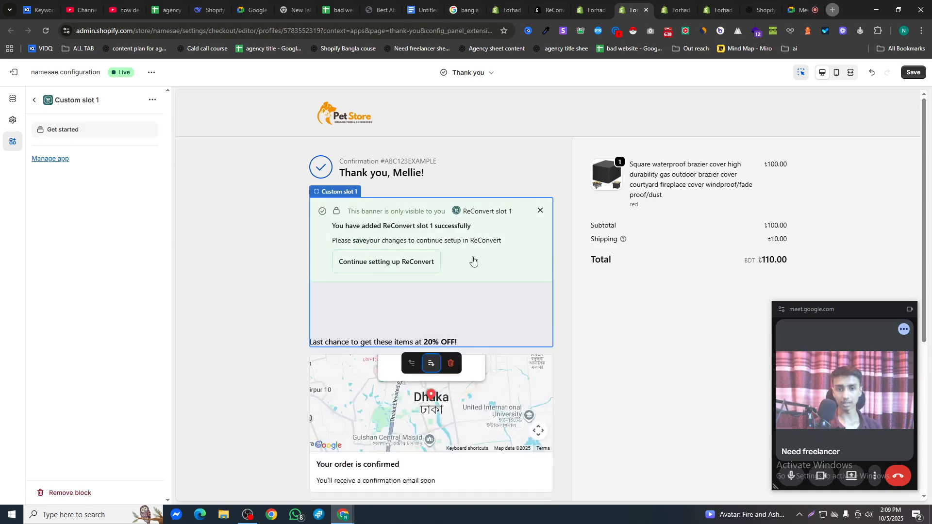
Add the Judge.me Referrals Widget from the Rewards blocks to the Thank you page.
left_click(51, 108)
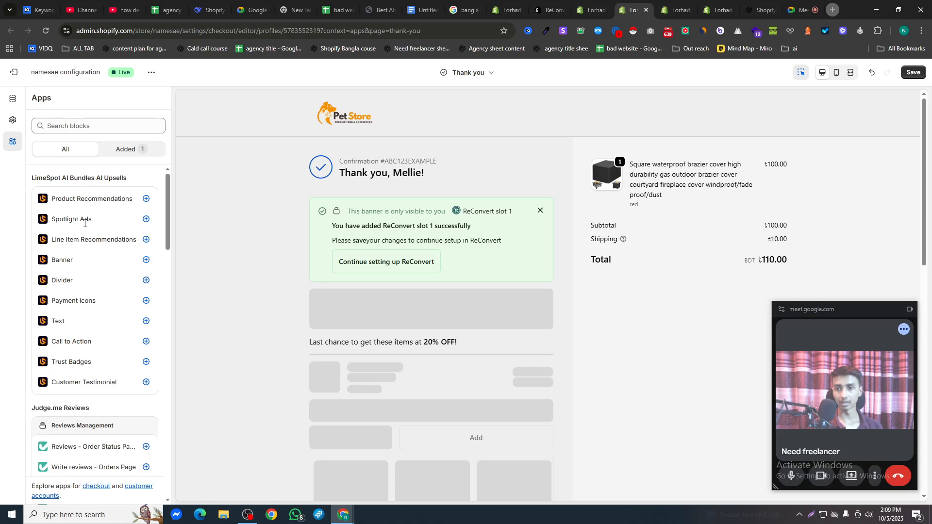
scroll(129, 350, "down", 1)
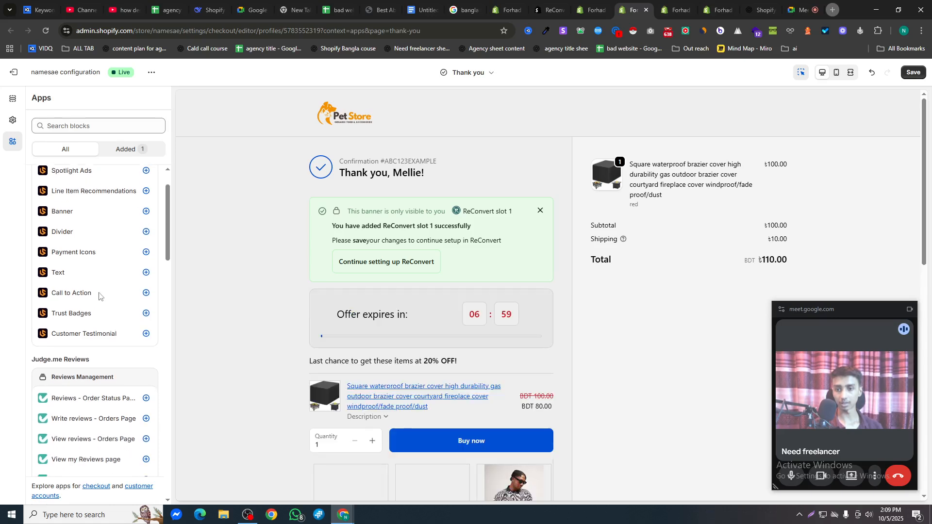
scroll(101, 293, "up", 1)
scroll(130, 395, "down", 5)
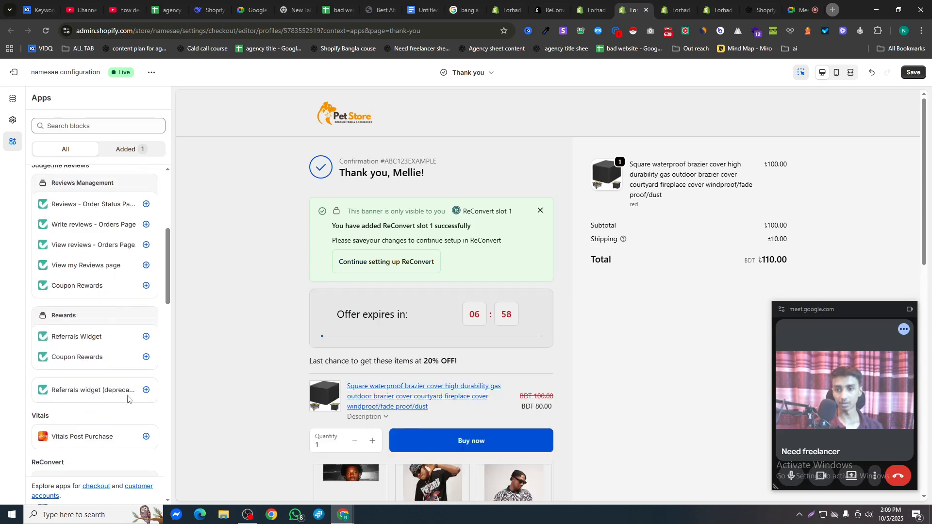
left_click(145, 336)
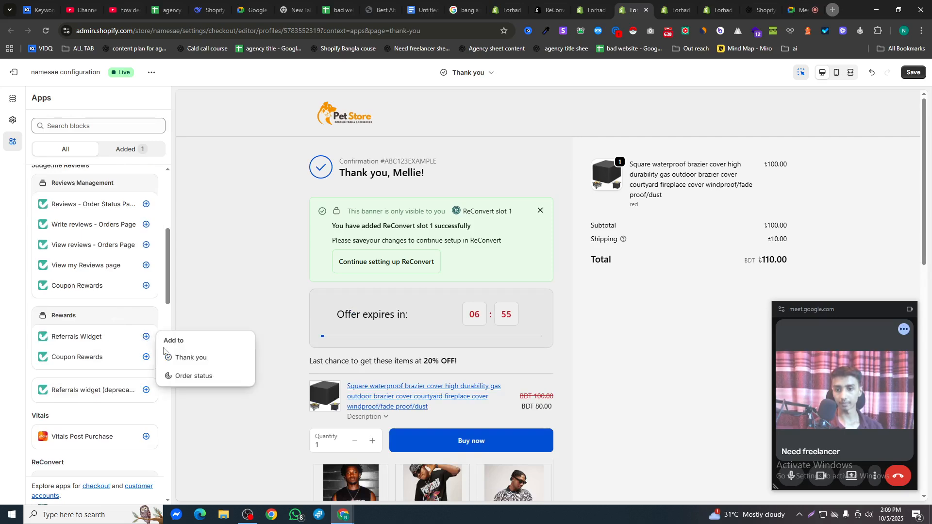
left_click(183, 358)
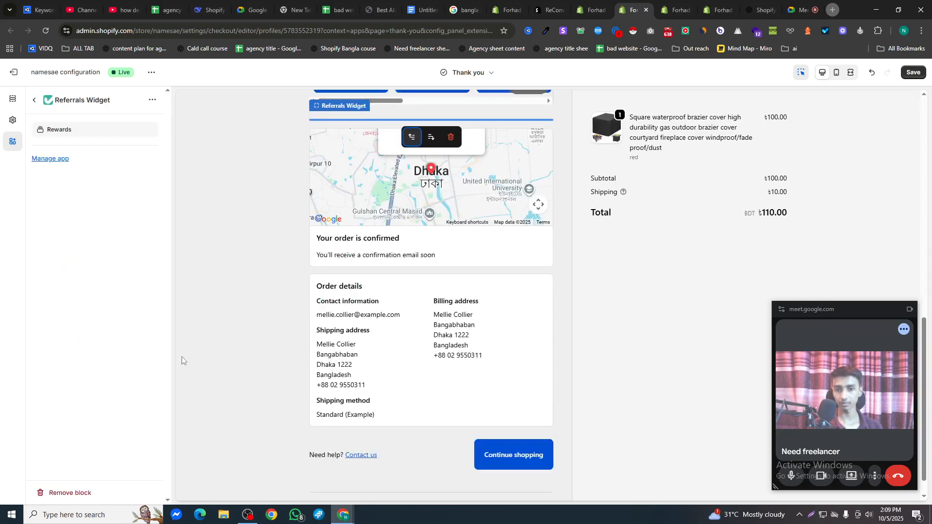
Examine the Thank you page preview, including the ReConvert countdown offer, discounted products and order details.
scroll(410, 277, "up", 2)
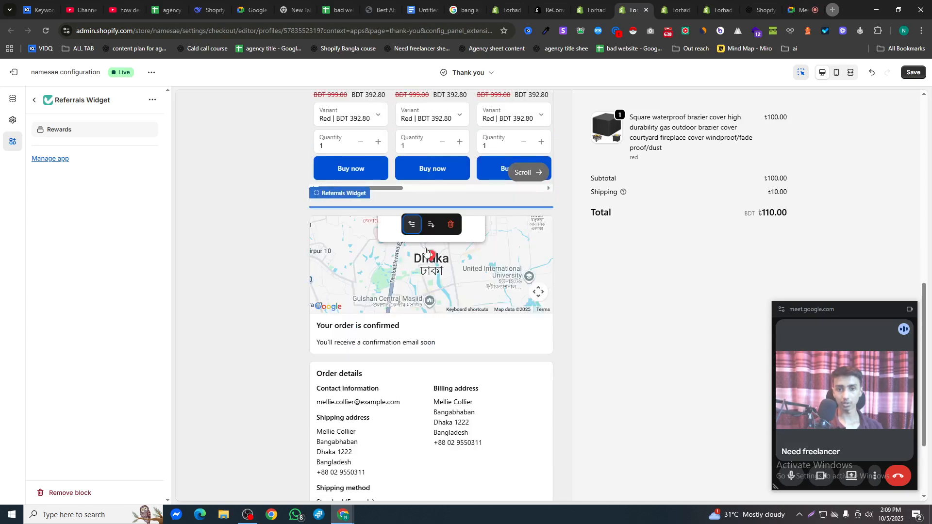
scroll(426, 250, "up", 5)
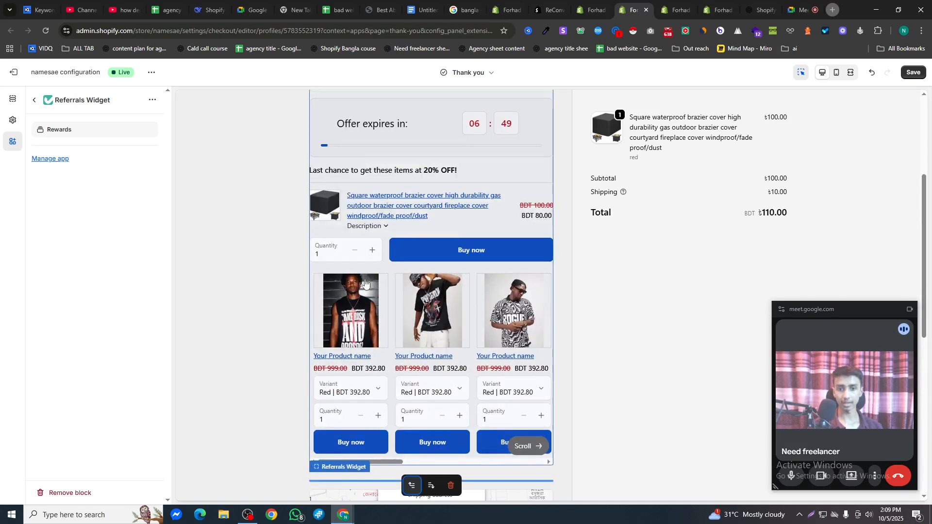
scroll(368, 284, "up", 4)
left_click(320, 241)
scroll(427, 315, "down", 10)
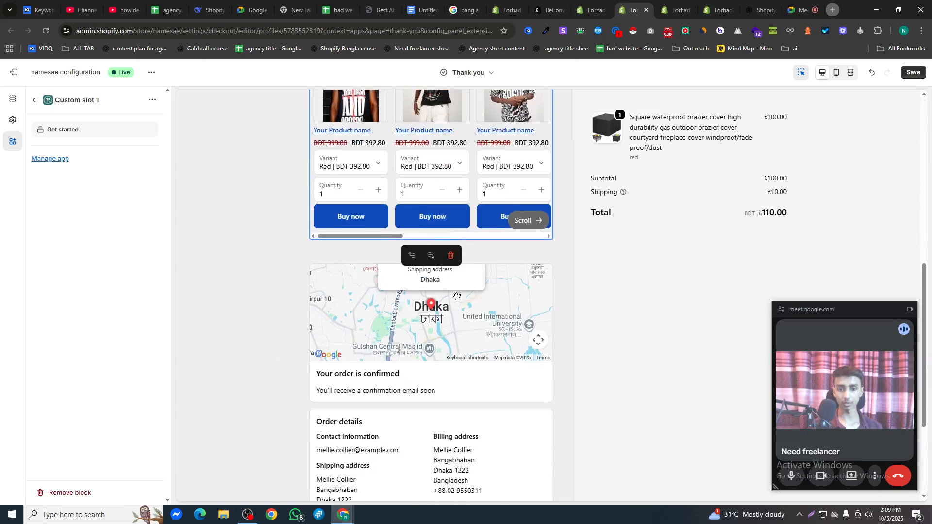
scroll(542, 387, "up", 6)
scroll(456, 315, "up", 3)
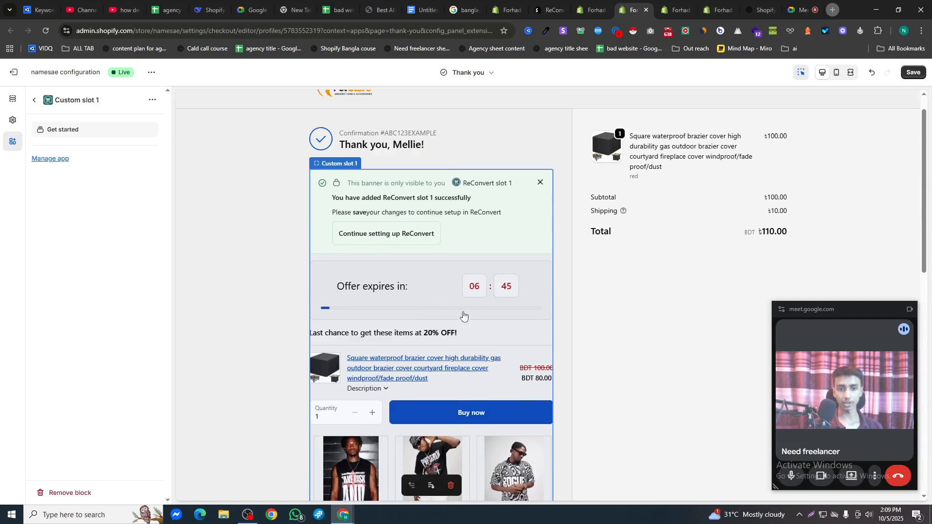
scroll(473, 327, "down", 4)
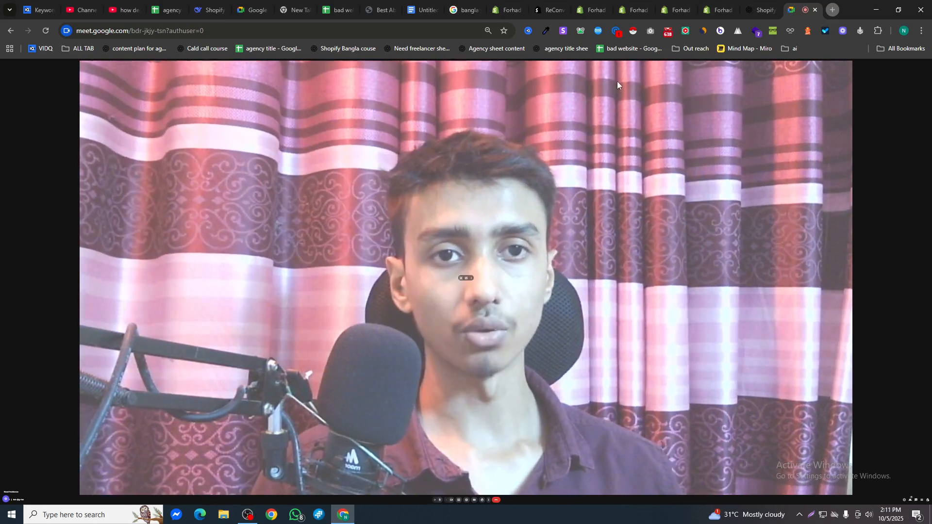
Return to the store admin, open the live online store and look over its homepage sections.
left_click(592, 9)
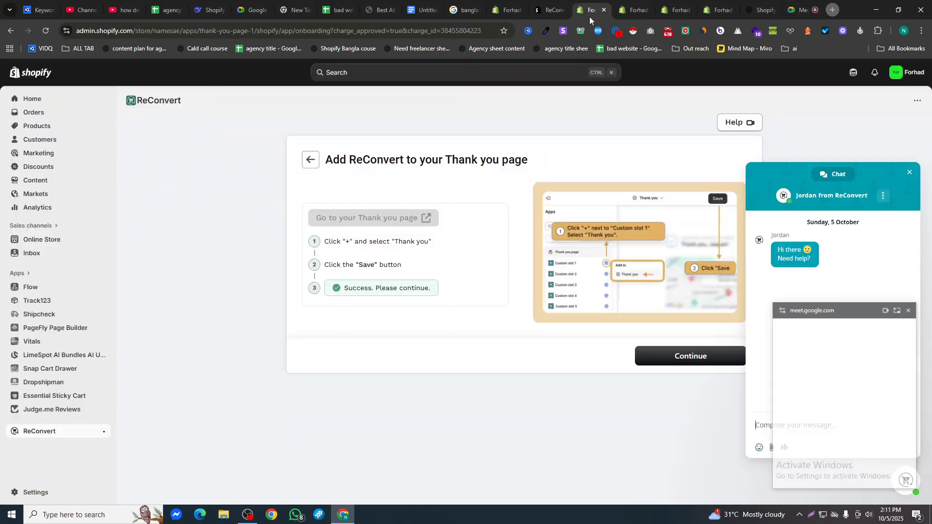
left_click(911, 310)
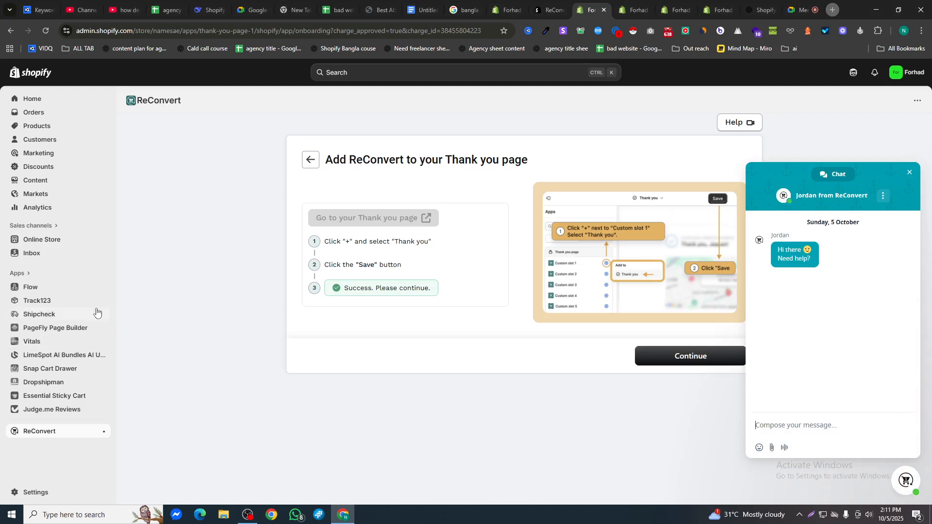
left_click(103, 240)
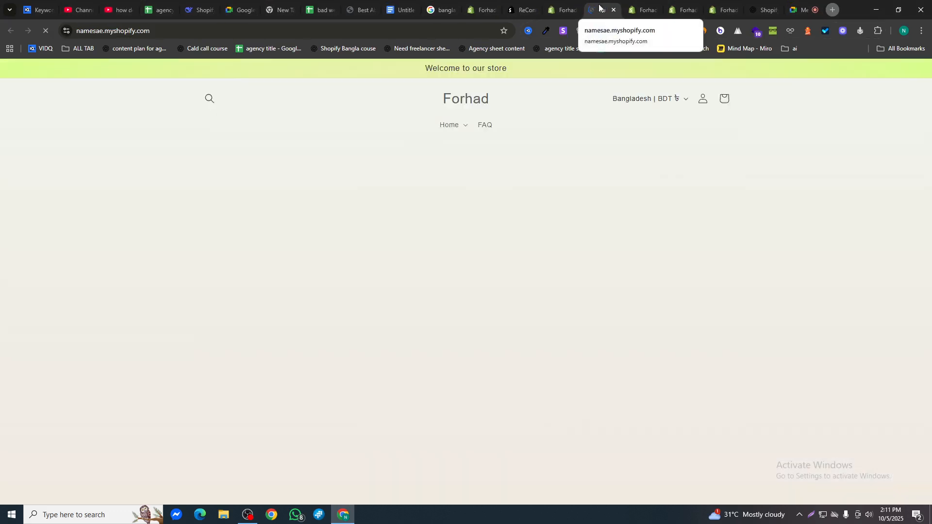
scroll(247, 217, "down", 7)
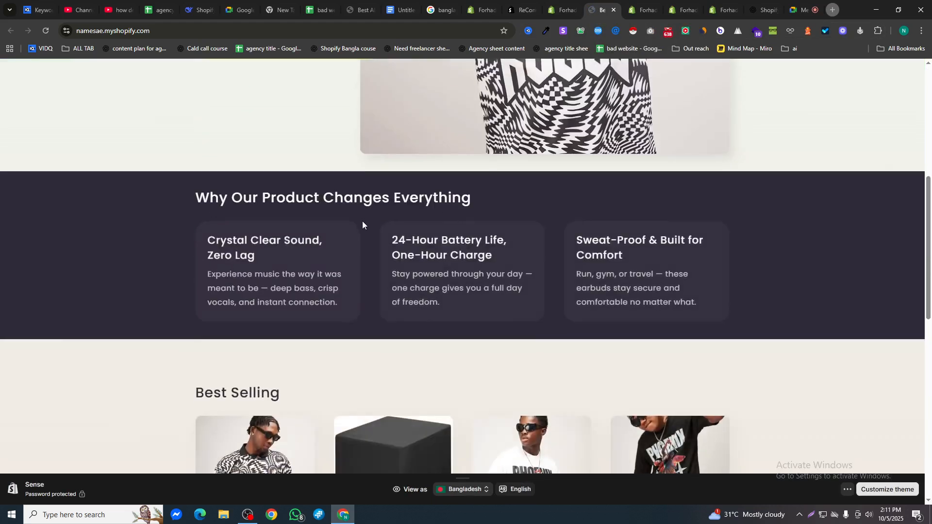
scroll(368, 220, "down", 2)
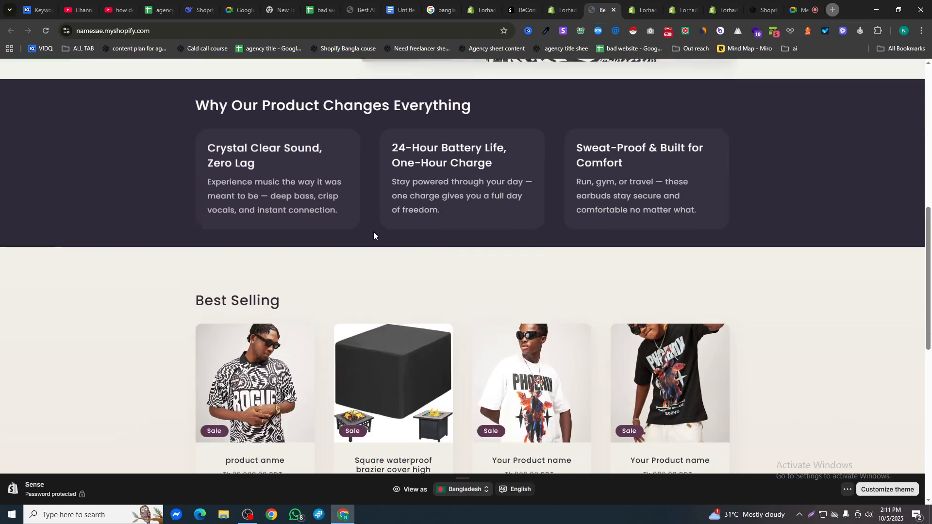
scroll(374, 232, "up", 4)
scroll(426, 244, "up", 2)
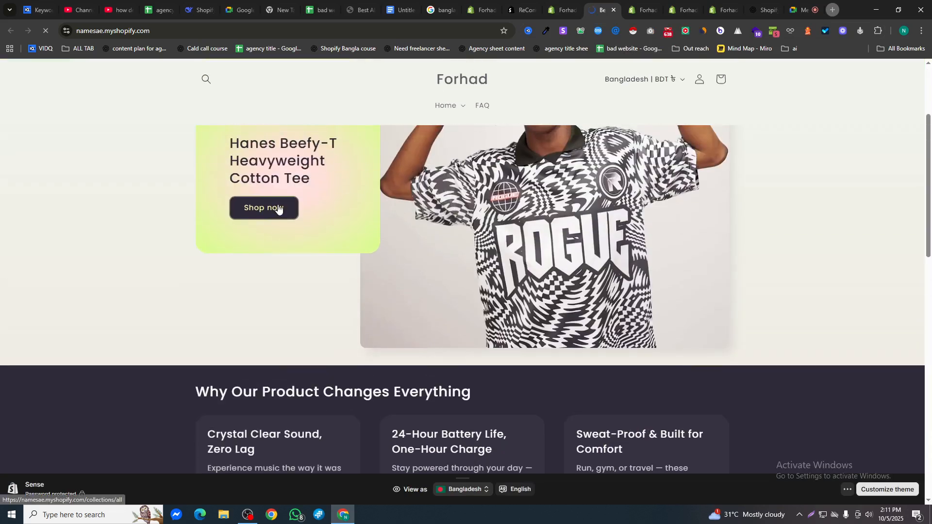
Open the all-products collection from the homepage banner's Shop now link and look over its product grid.
left_click(277, 209)
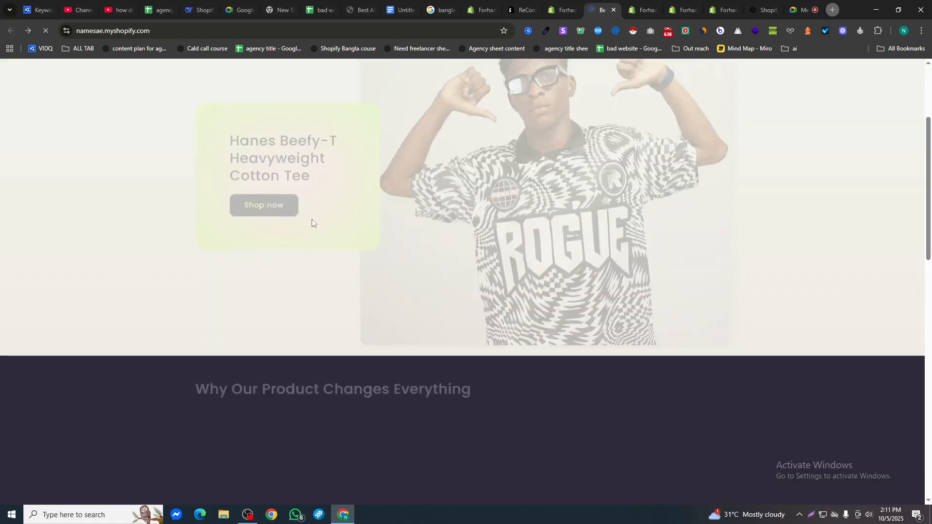
scroll(505, 252, "down", 2)
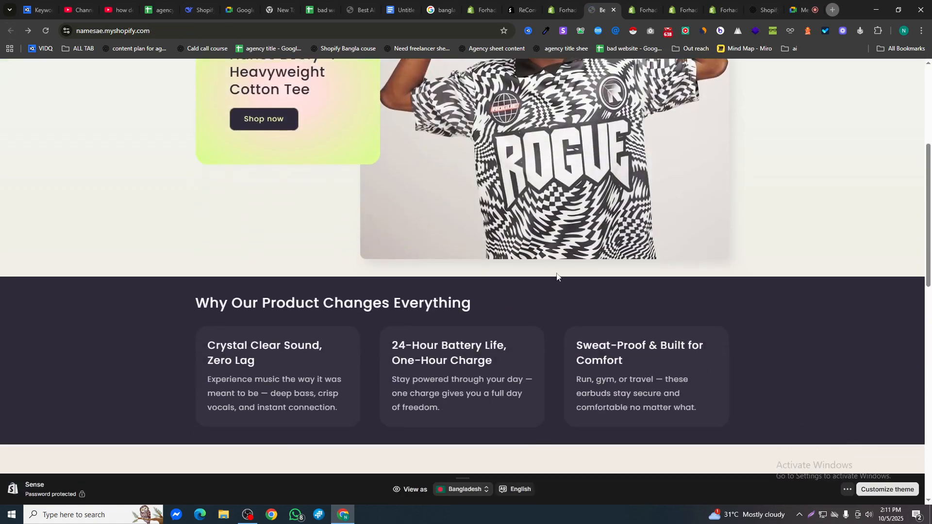
scroll(699, 245, "up", 5)
left_click(267, 353)
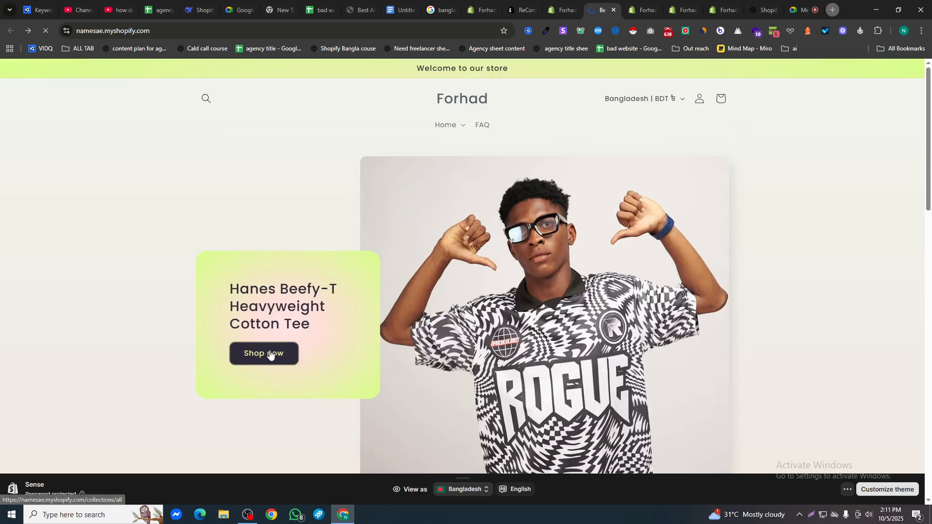
scroll(424, 297, "down", 3)
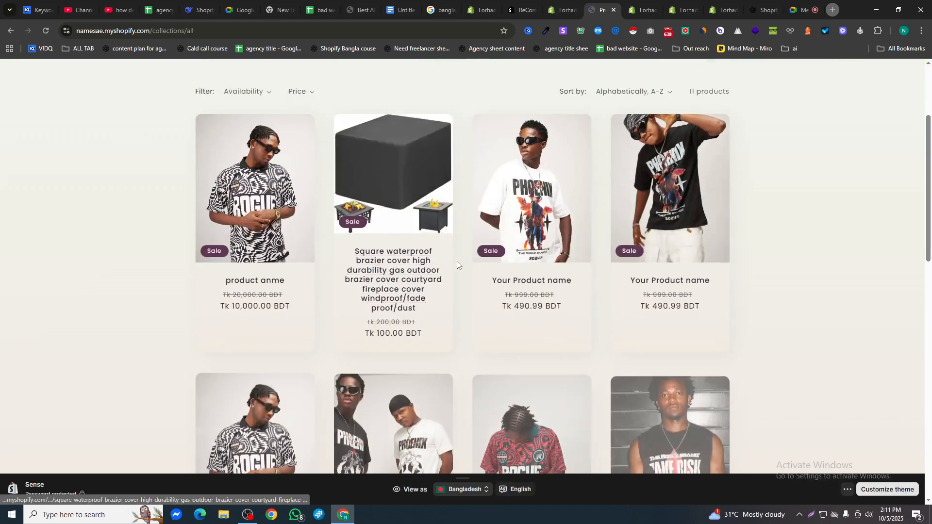
Open the square waterproof brazier cover product, add one in red to the cart and proceed to checkout.
left_click(381, 281)
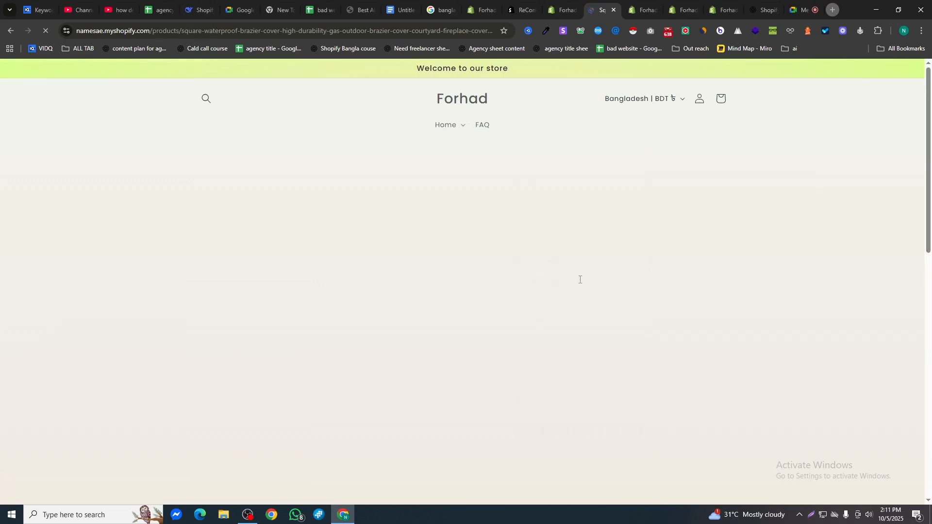
scroll(602, 325, "down", 4)
scroll(602, 329, "down", 6)
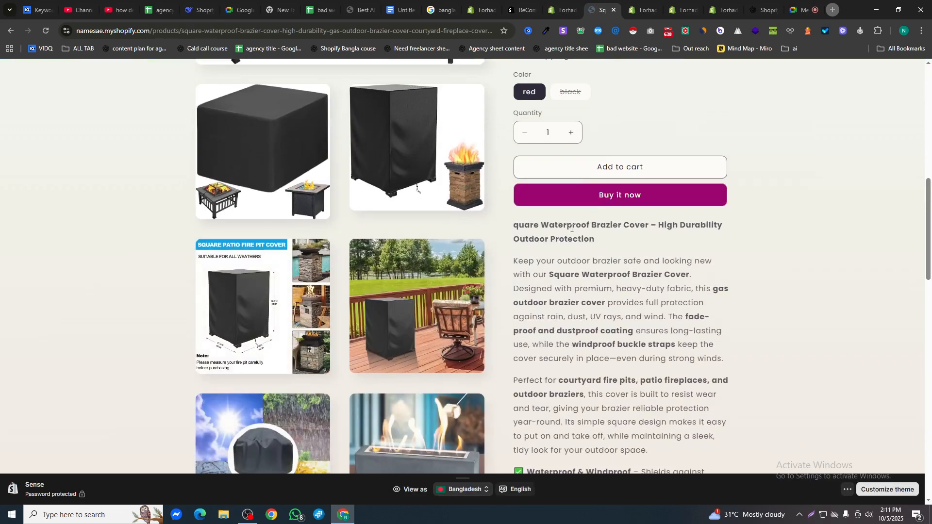
left_click(585, 169)
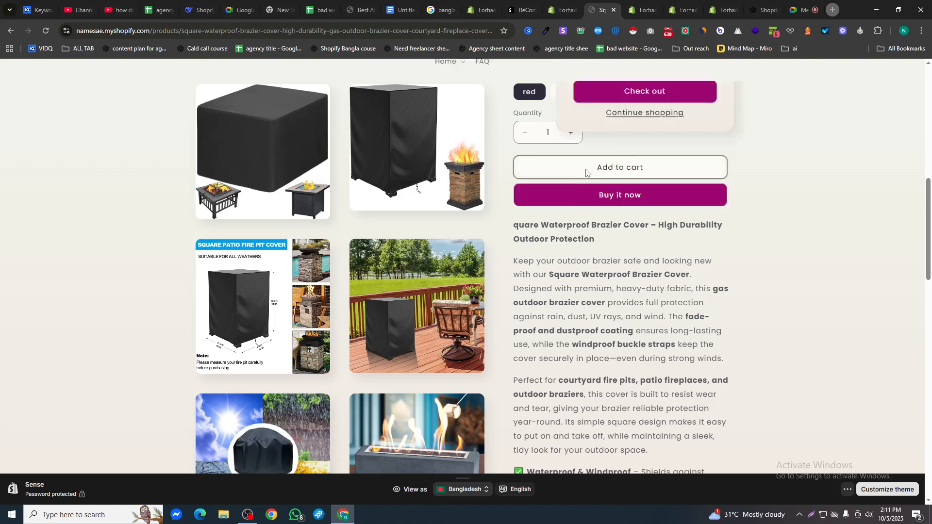
left_click(640, 325)
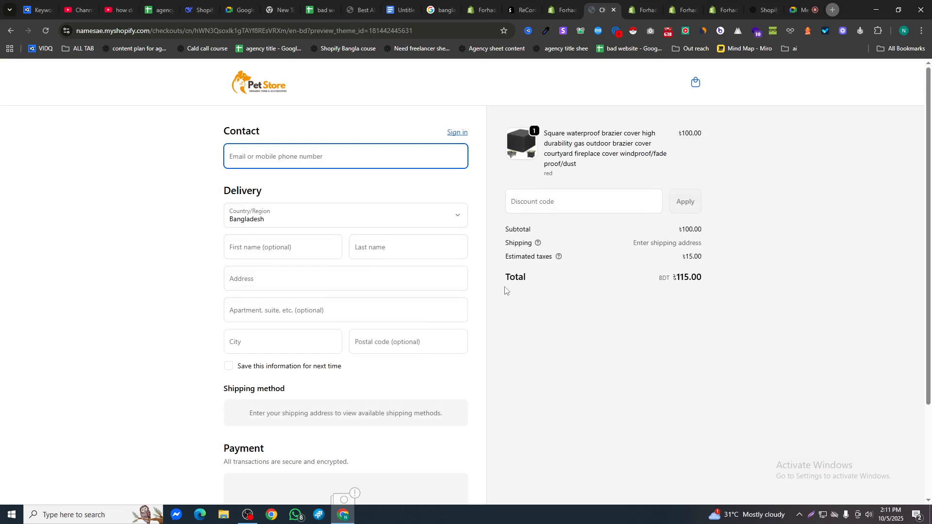
Return to the store admin, look over the theme library and bring up the Fabric theme's publish confirmation without publishing it.
left_click(569, 13)
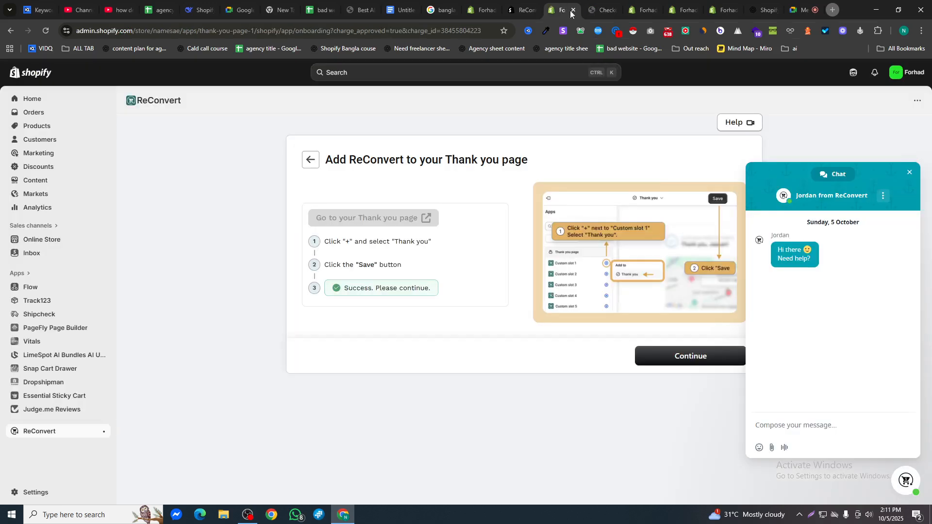
left_click(61, 242)
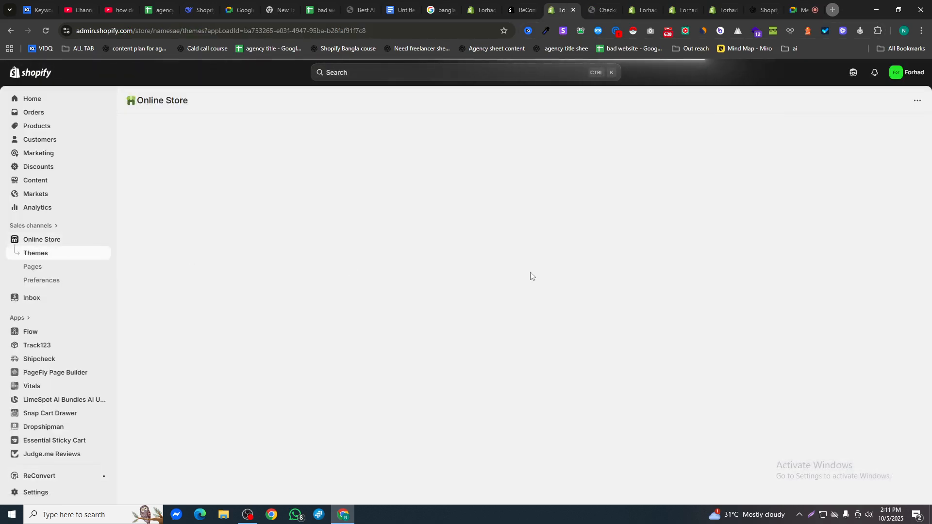
scroll(679, 378, "down", 2)
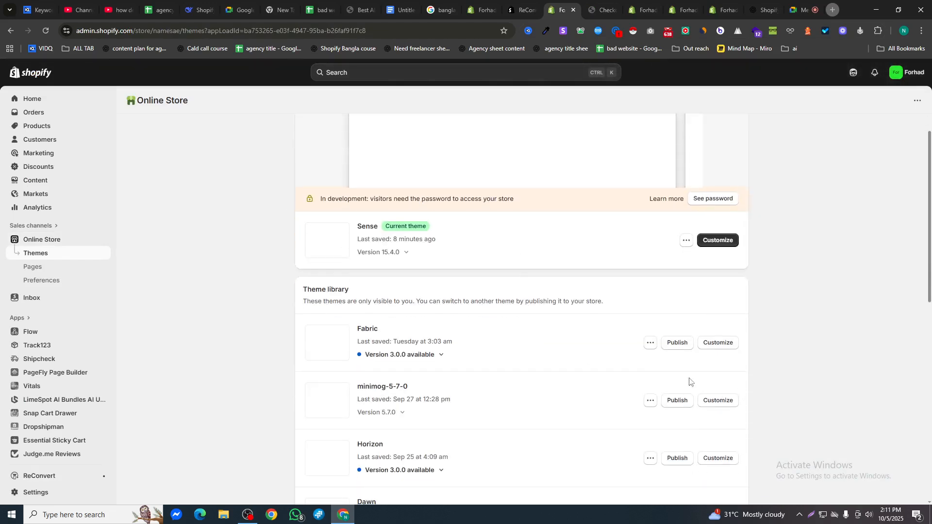
scroll(679, 378, "up", 2)
scroll(565, 372, "down", 1)
scroll(563, 372, "down", 1)
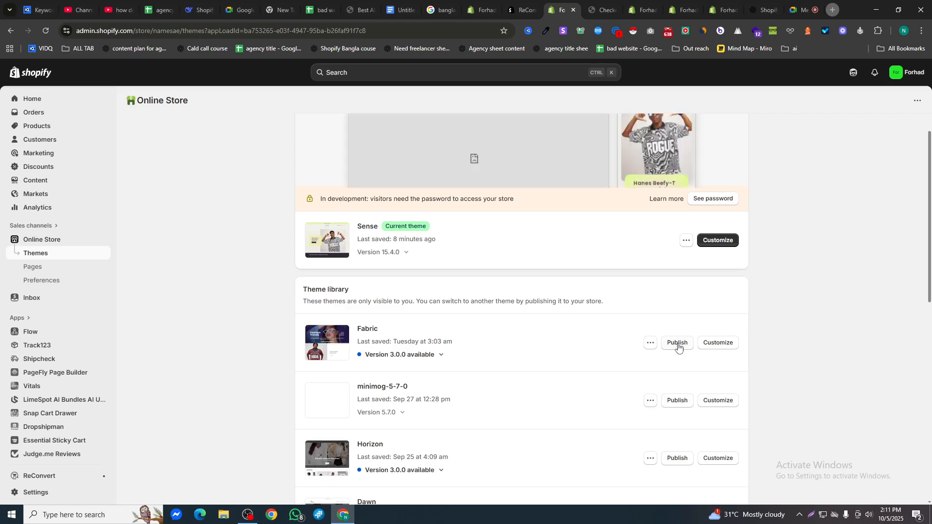
left_click(678, 346)
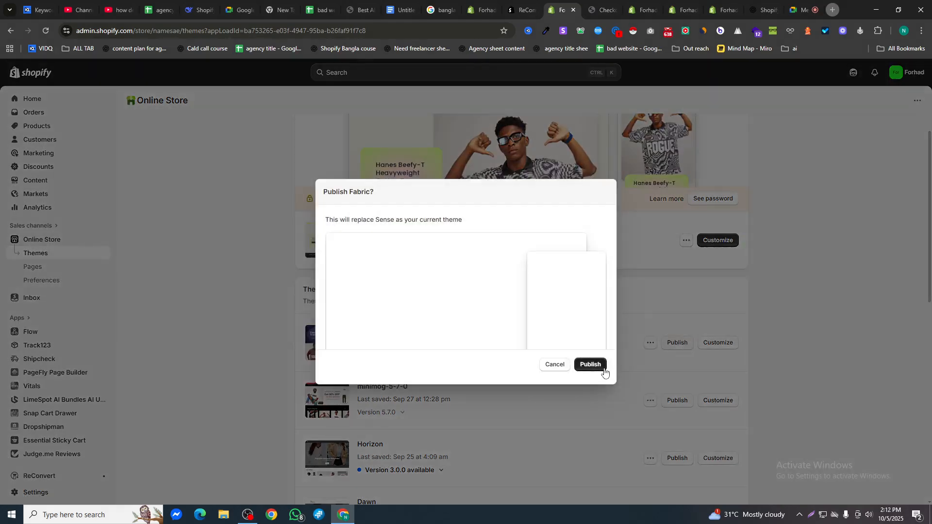
left_click(551, 370)
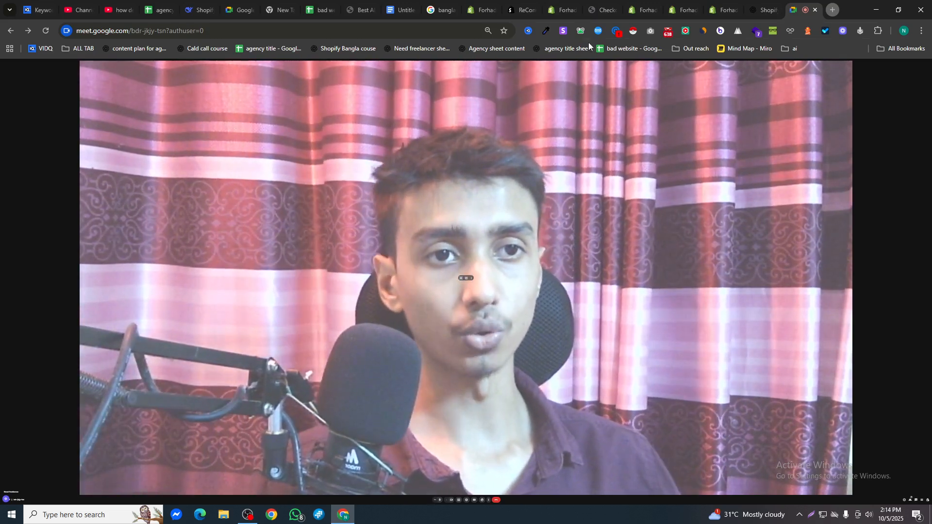
Open the creativewebboost.com website in a new browser tab.
left_click(832, 7)
type("creativewebboost.com")
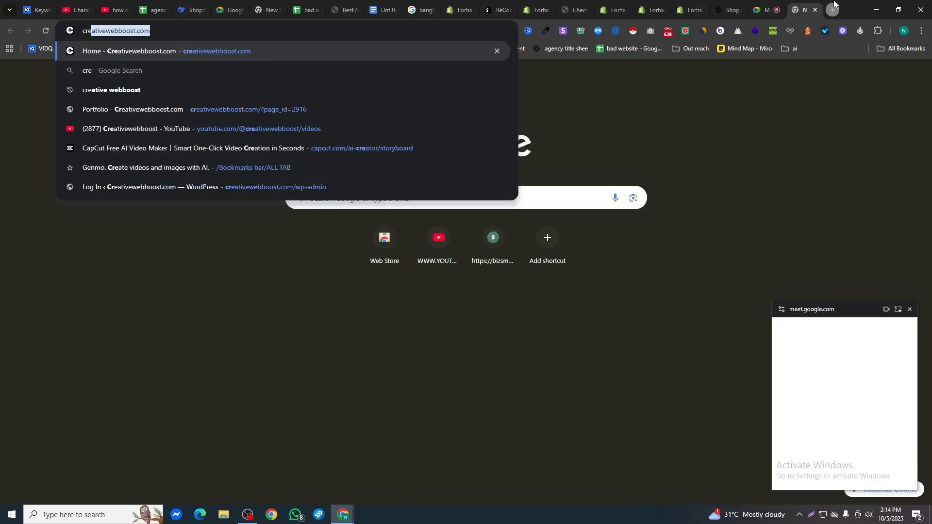
key("Return")
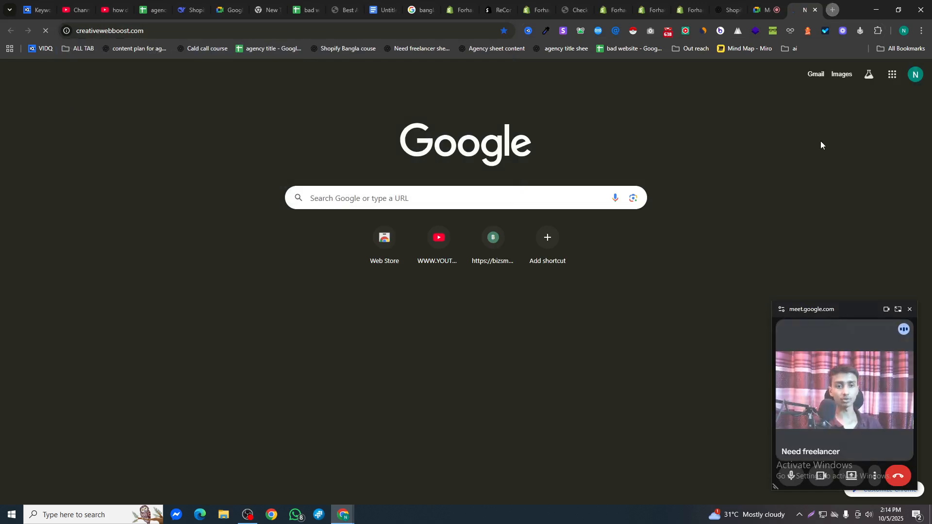